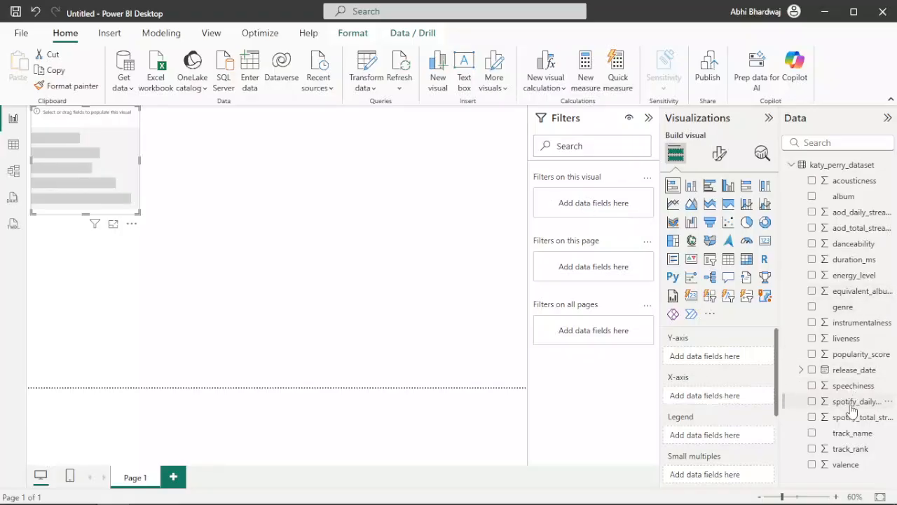
Plot spotify_total_streams by track_name in the bar chart, and reposition and widen it near the lower-left of the report page
drag(855, 419, 706, 397)
drag(852, 432, 722, 359)
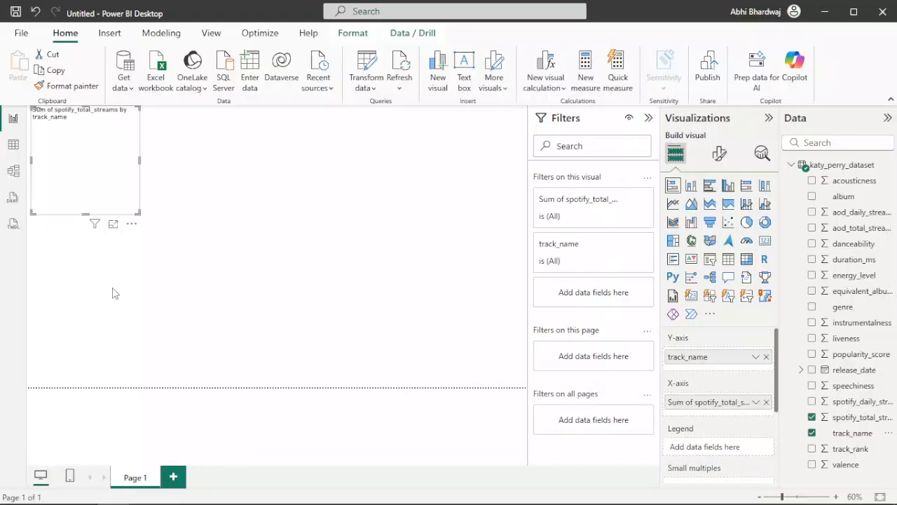
drag(100, 184, 106, 341)
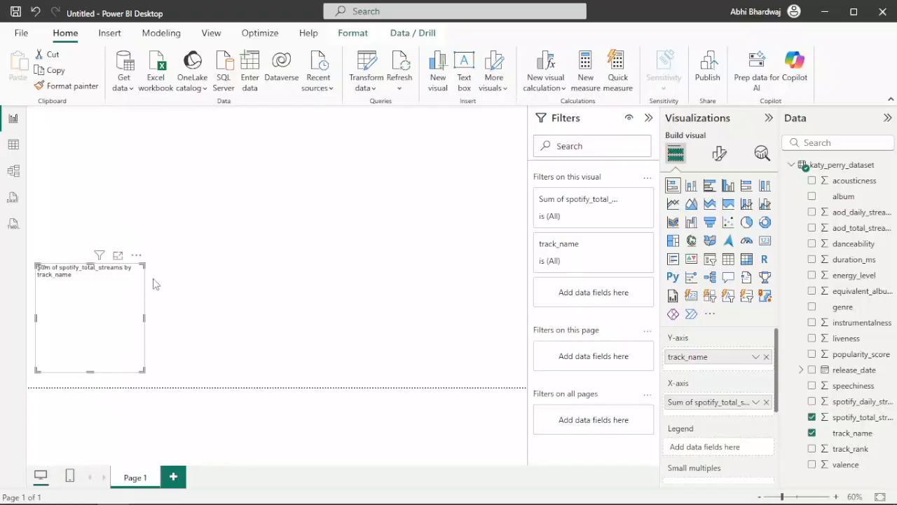
drag(143, 266, 165, 281)
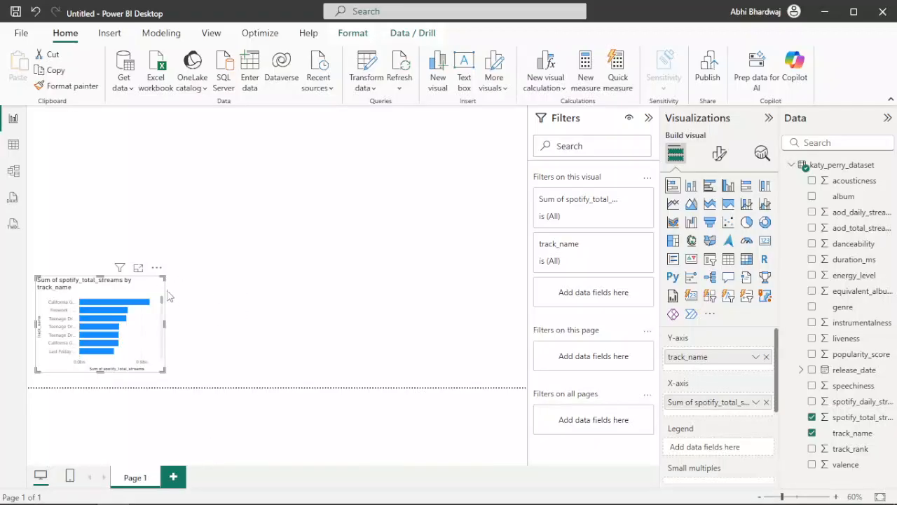
drag(171, 273, 201, 273)
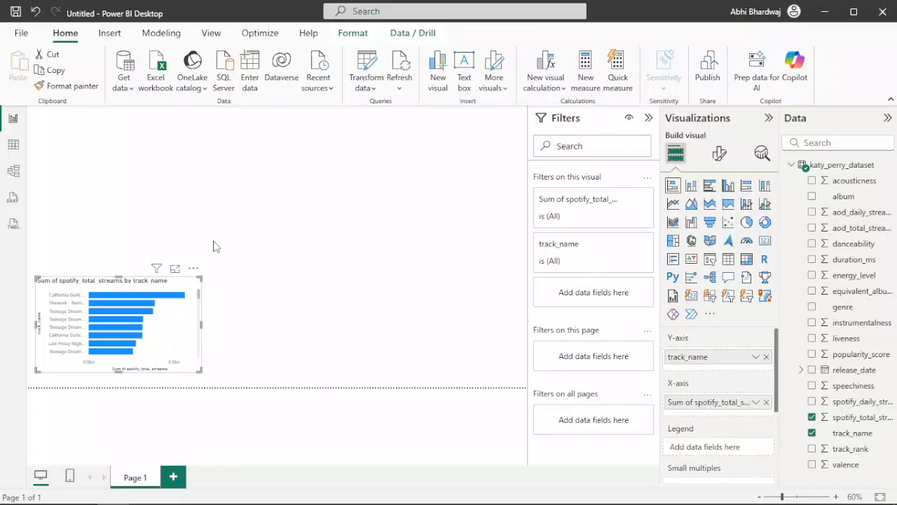
Add a clustered column chart beside the bar chart, with album on the X-axis and spotify_total_streams on the Y-axis
click(273, 216)
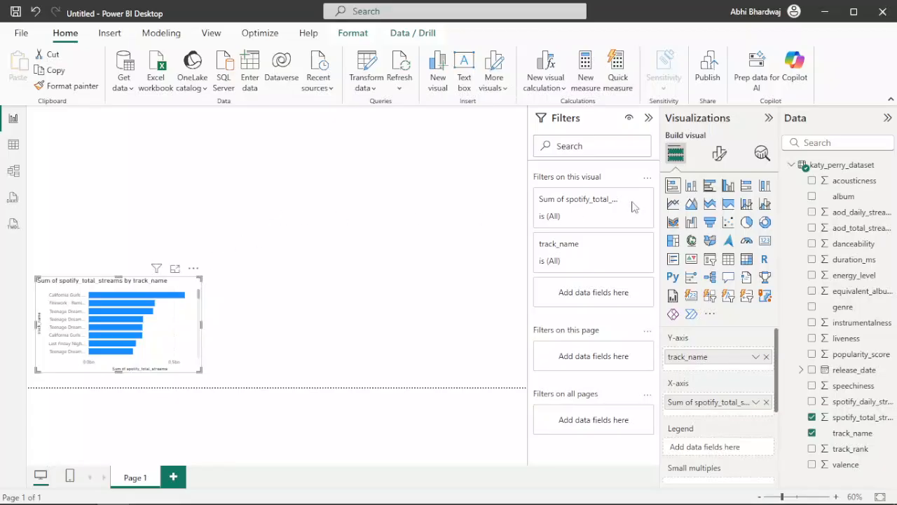
click(729, 186)
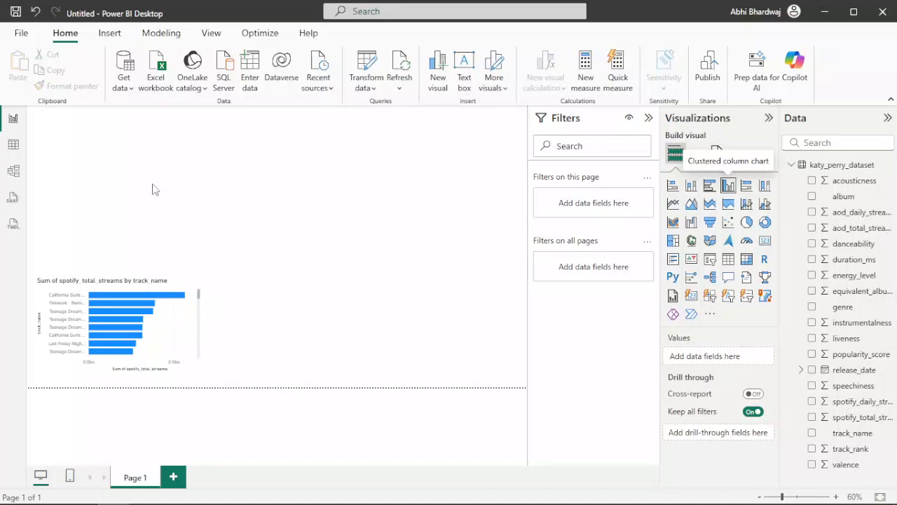
drag(140, 188, 338, 341)
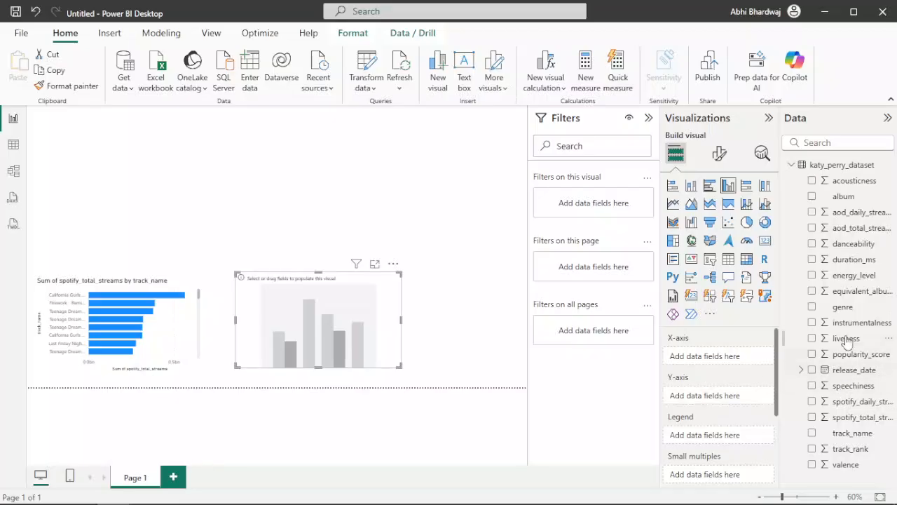
drag(851, 197, 722, 361)
drag(851, 416, 715, 405)
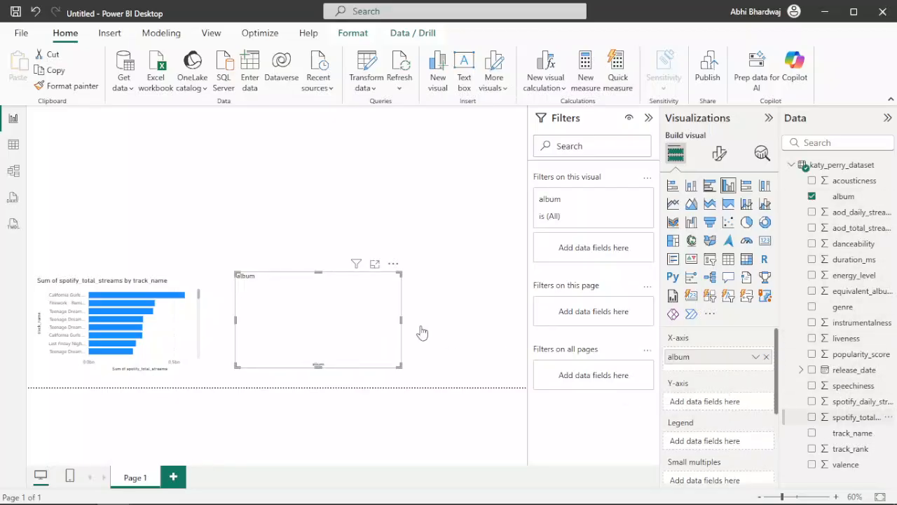
drag(402, 270, 408, 284)
right_click(708, 404)
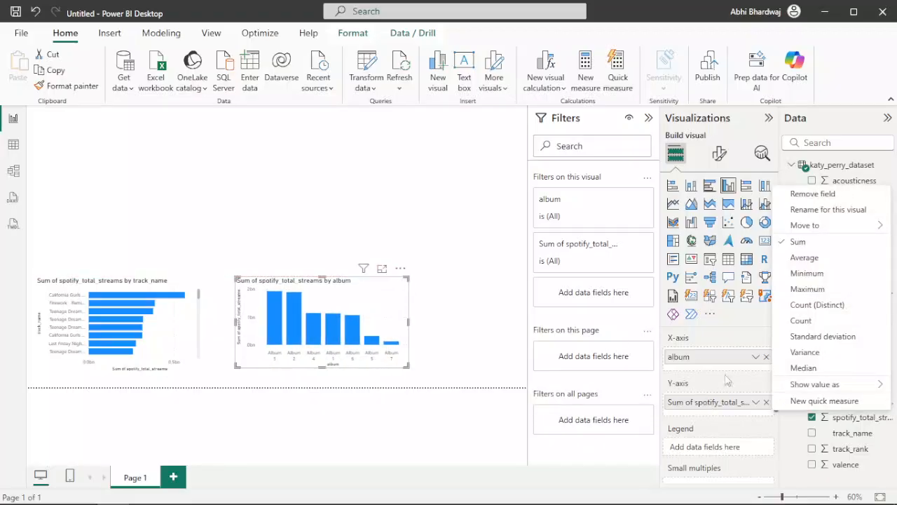
key(Escape)
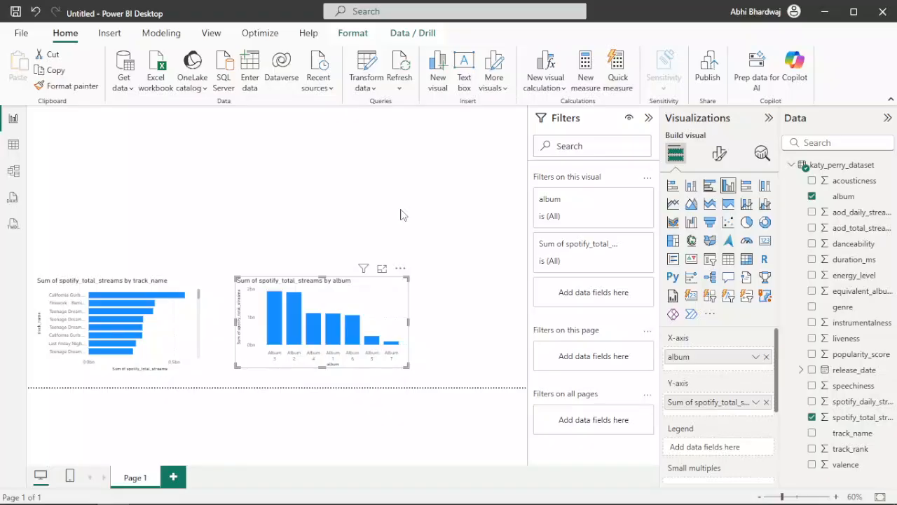
click(761, 187)
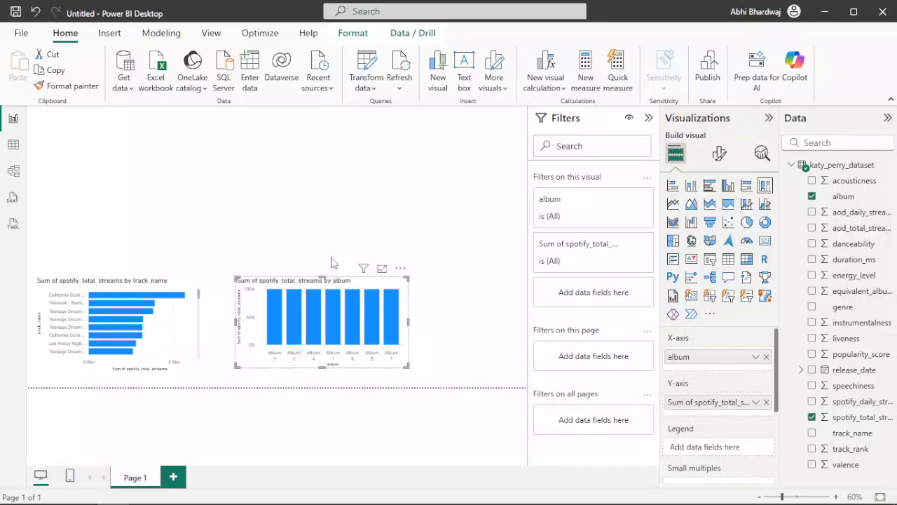
key(ctrl+z)
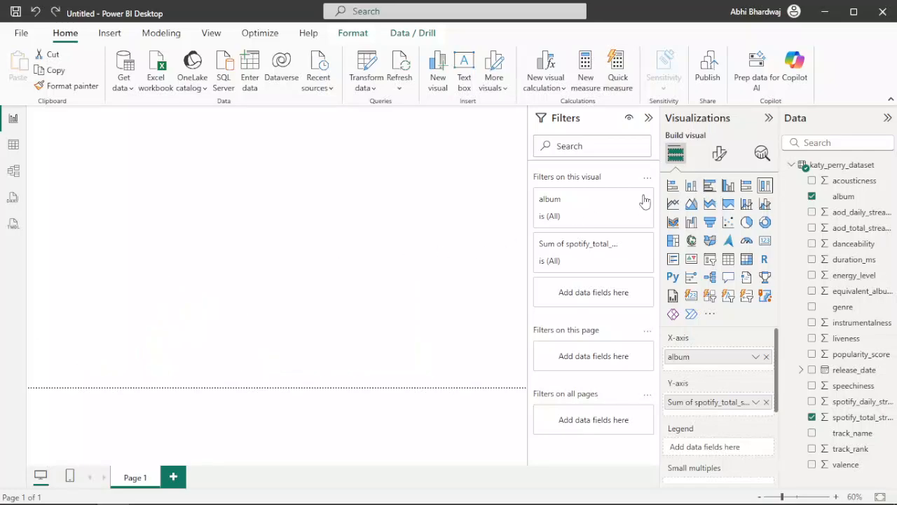
Add a 100% stacked column chart above the track bar chart, with genre on the X-axis and average popularity_score on the Y-axis
click(452, 185)
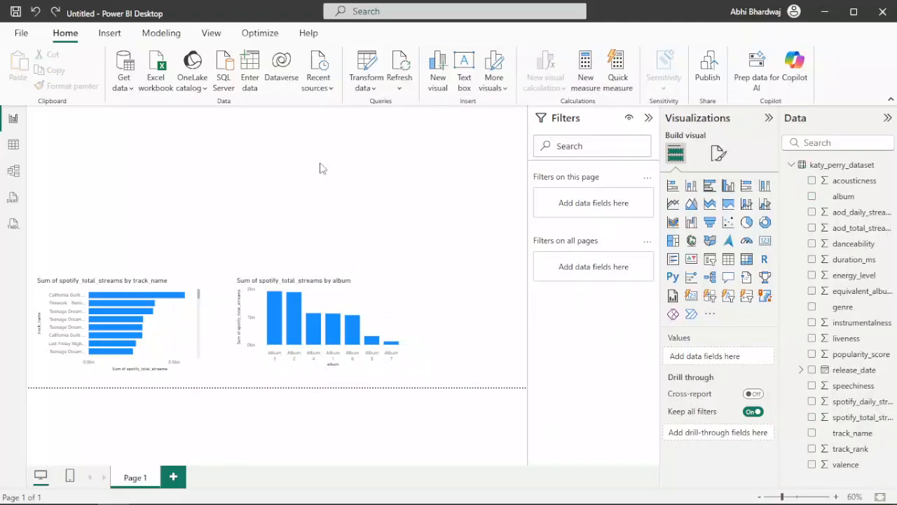
drag(182, 159, 181, 215)
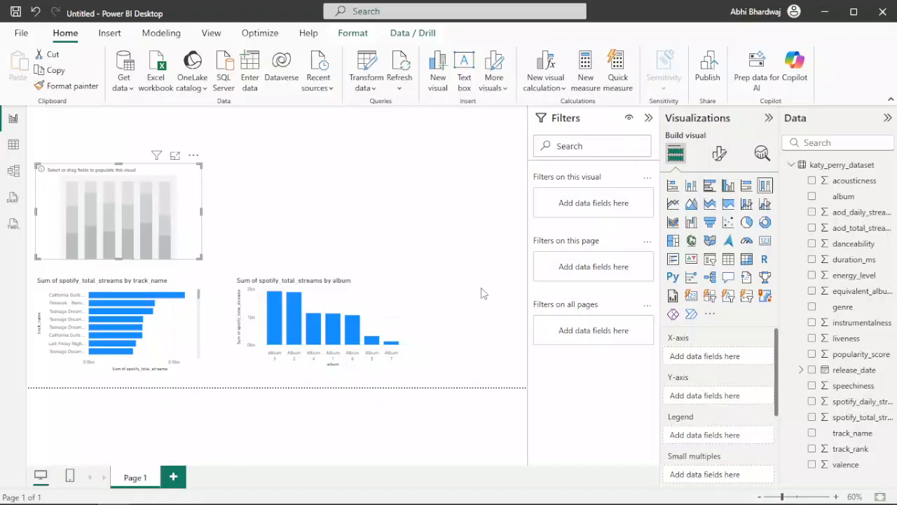
drag(832, 310, 696, 355)
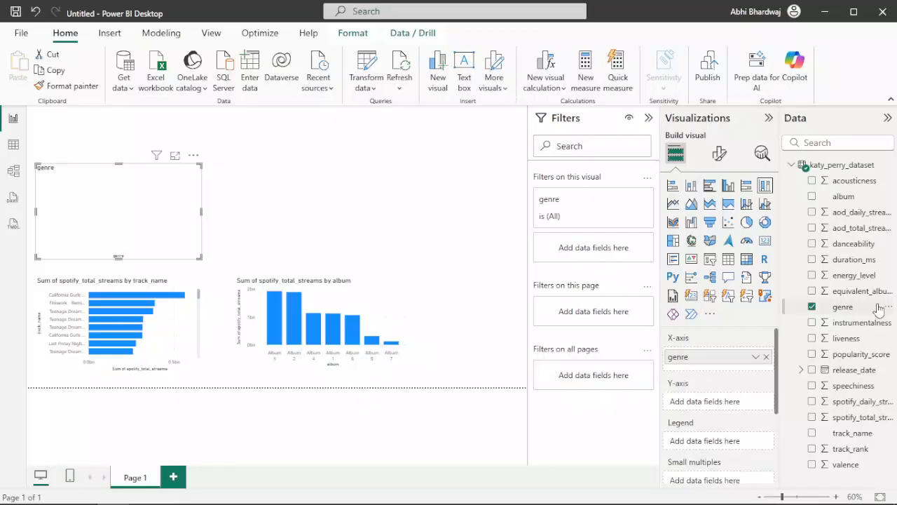
drag(856, 355, 720, 405)
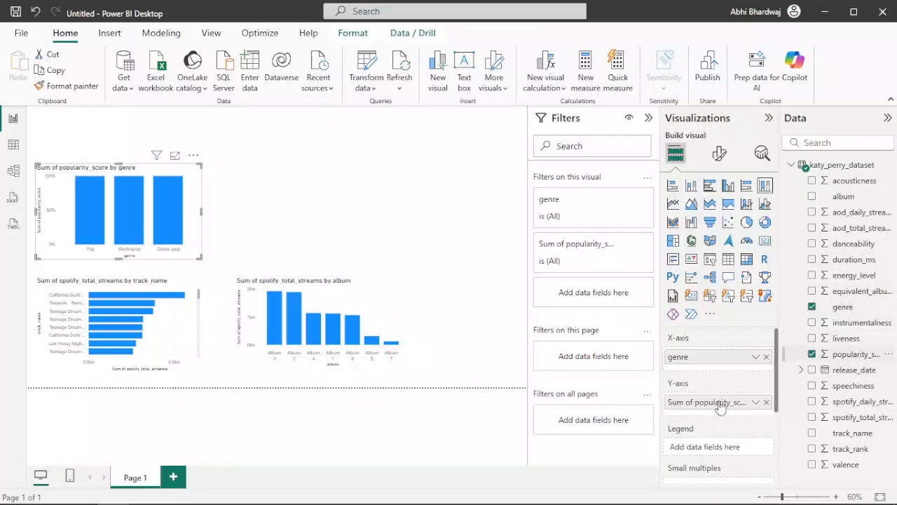
right_click(719, 405)
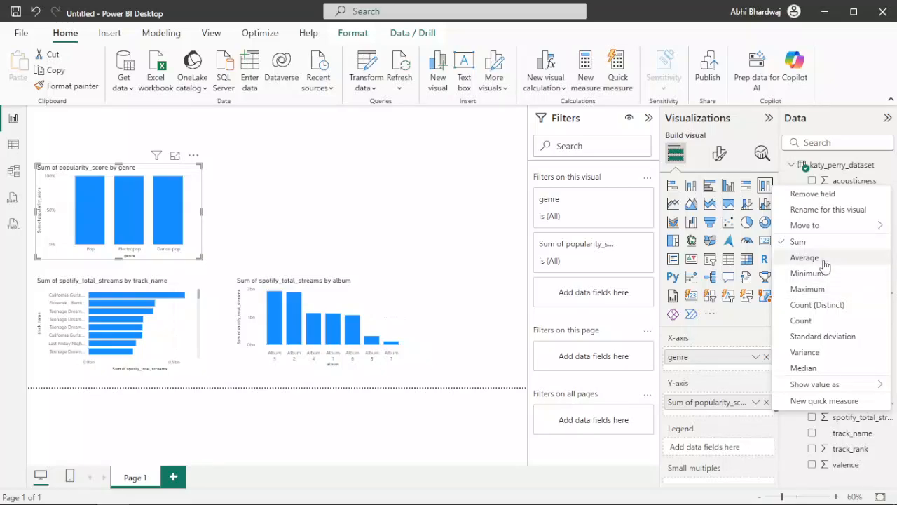
key(Return)
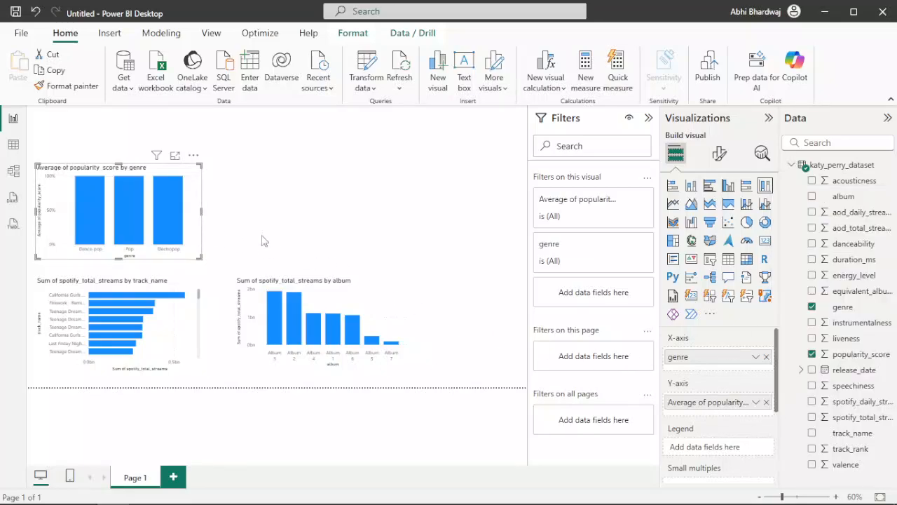
mouse_move(162, 225)
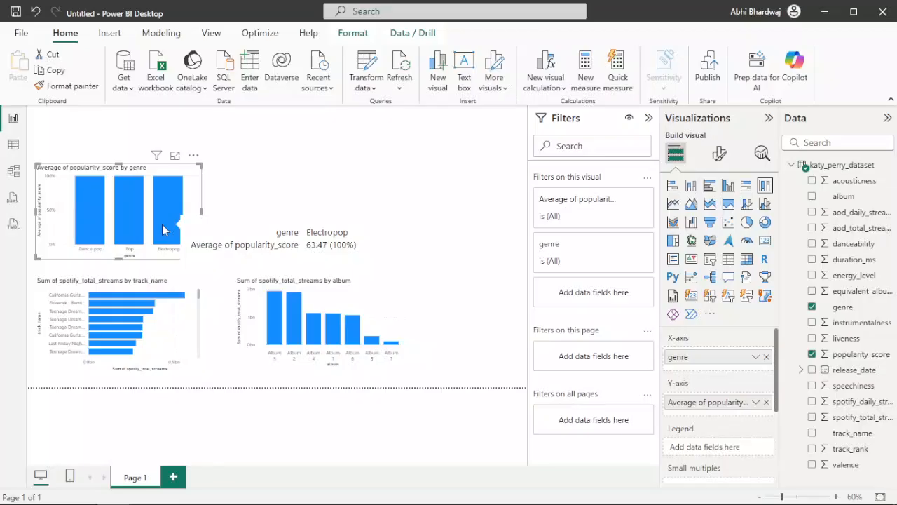
mouse_move(133, 220)
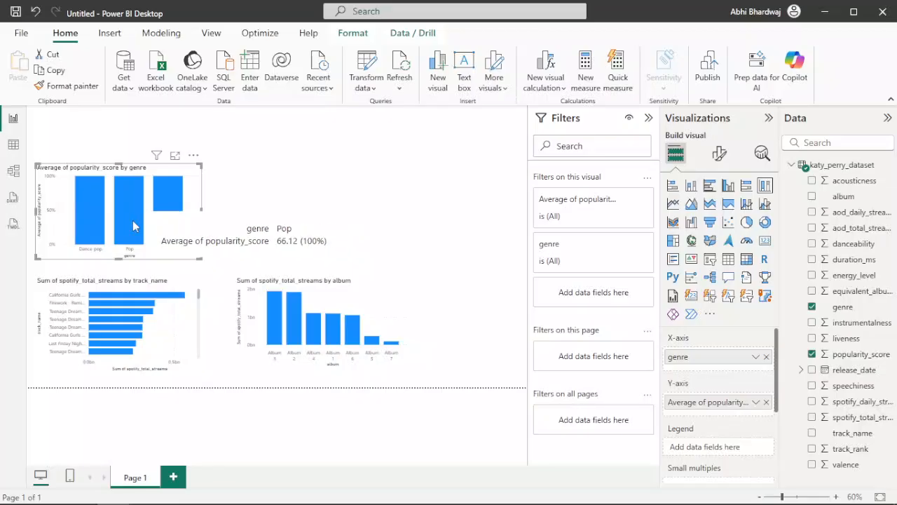
mouse_move(98, 221)
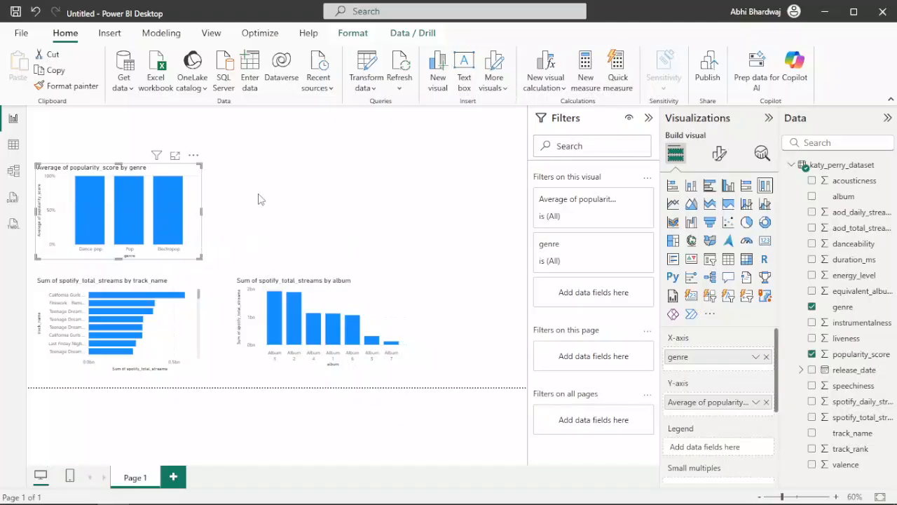
Add a pie chart above the album column chart, with genre as the legend and the count of track_name as values
click(747, 223)
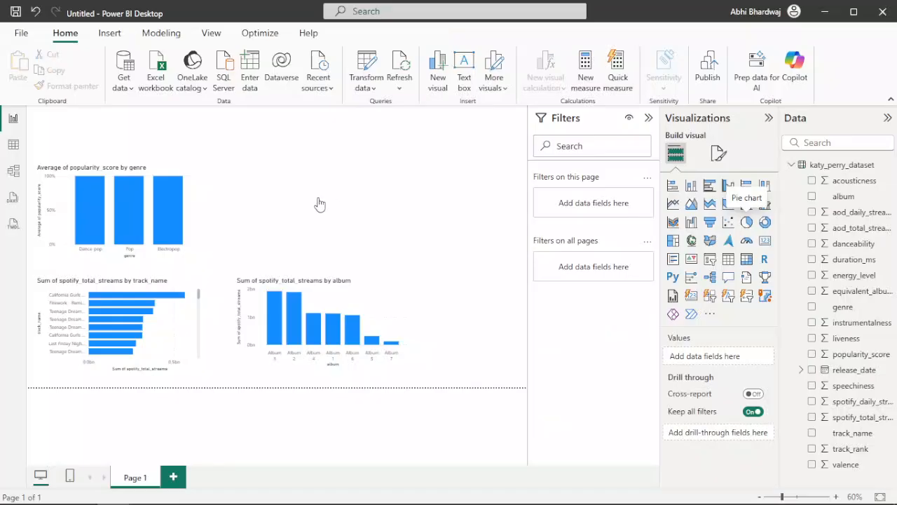
drag(320, 204, 304, 196)
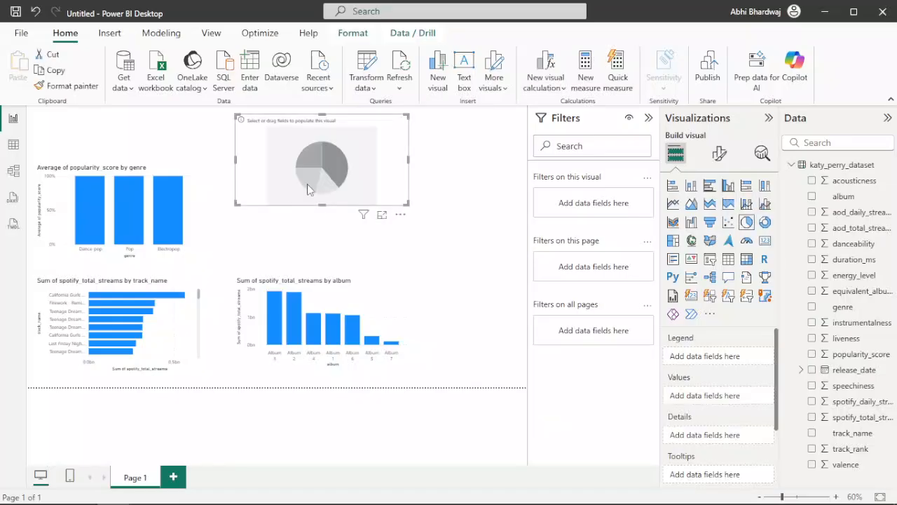
drag(299, 230, 315, 226)
drag(852, 307, 721, 359)
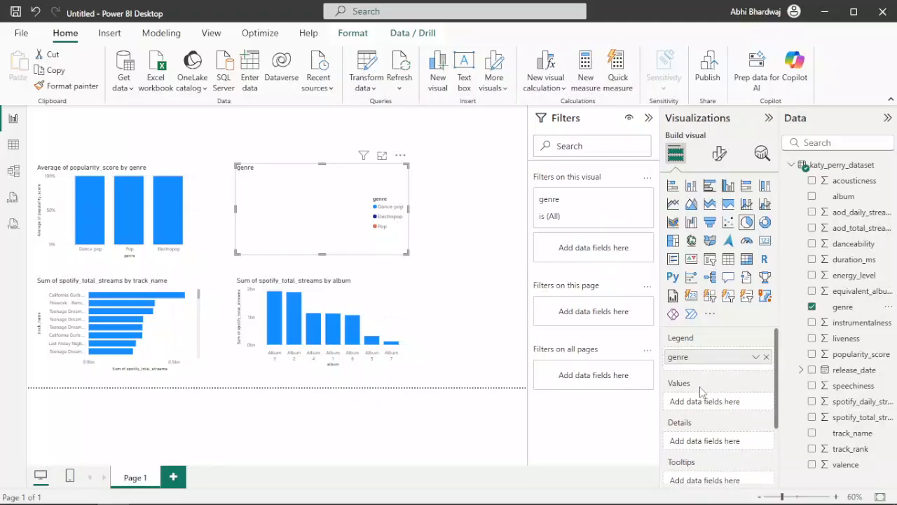
drag(875, 435, 698, 401)
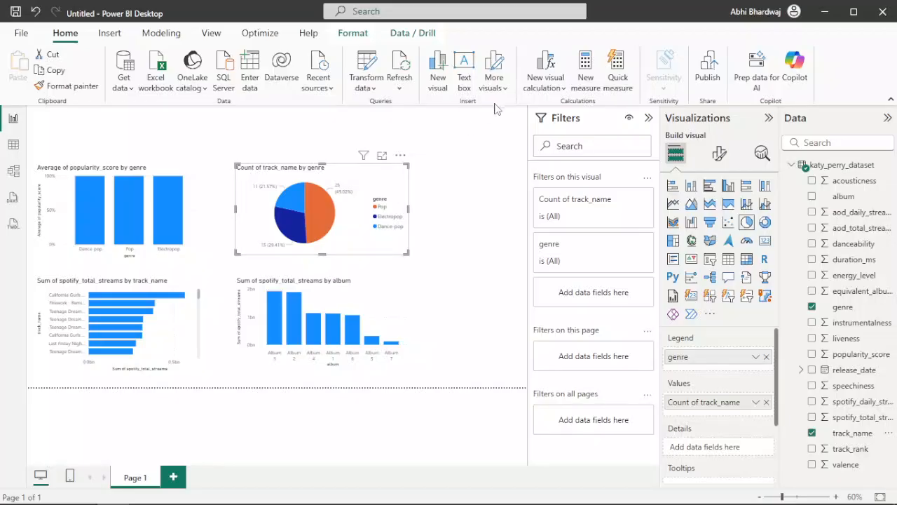
Add a small card above the popularity chart showing the sum of spotify_daily_streams, with Keep all filters turned off
click(470, 191)
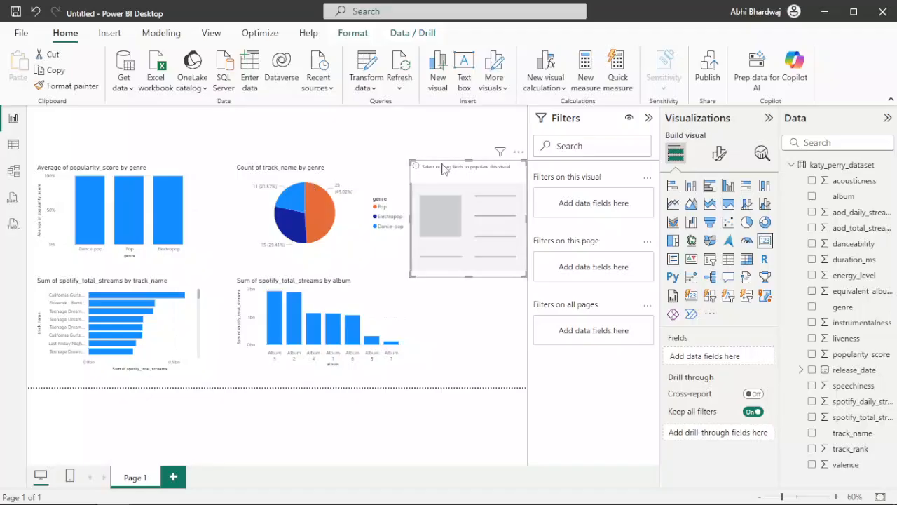
drag(412, 161, 98, 126)
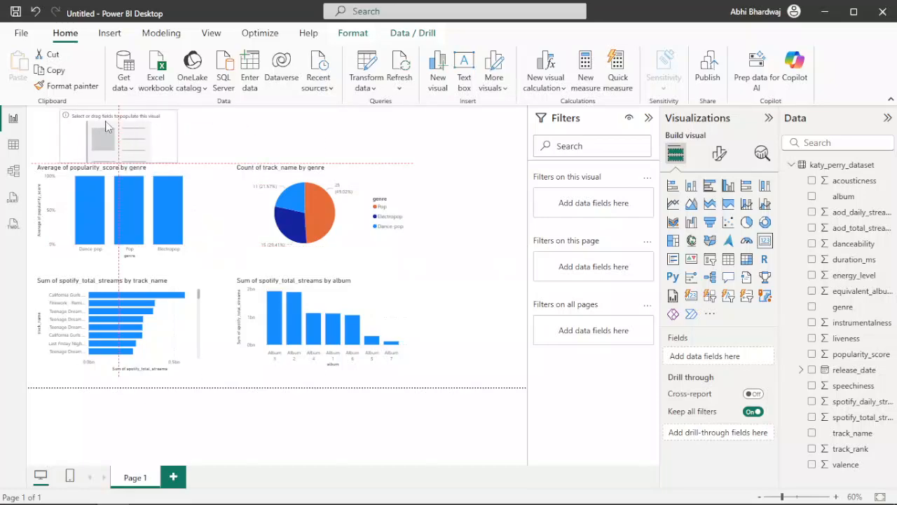
drag(169, 160, 155, 153)
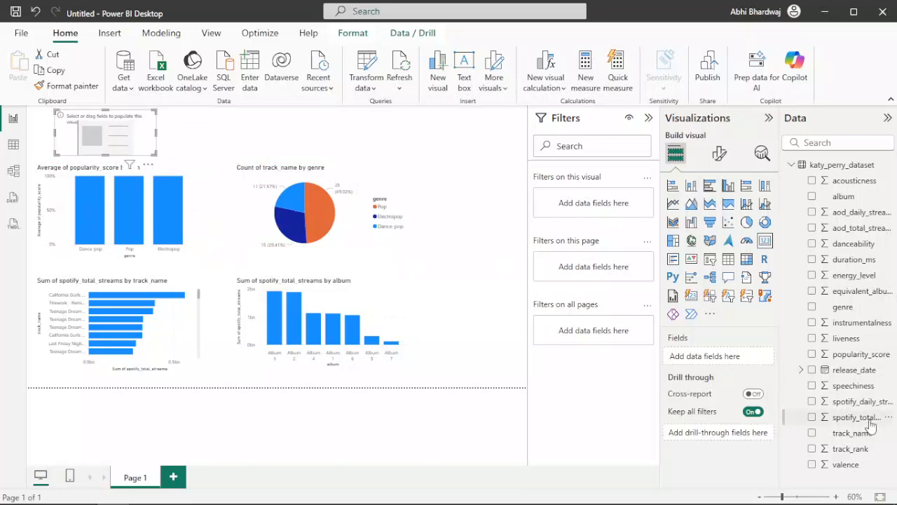
drag(872, 402, 718, 356)
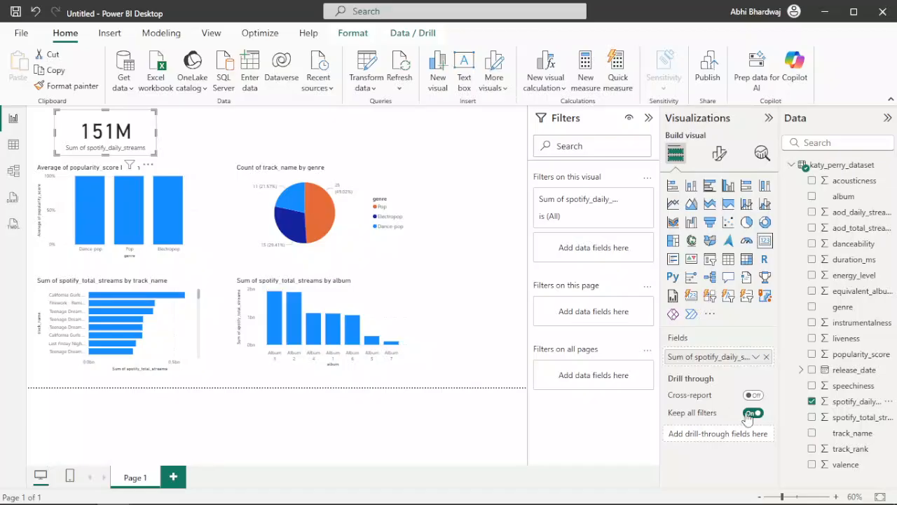
click(751, 413)
Duplicate the daily streams card, place the copy to its right, and make it show the distinct count of track_name
key(ctrl+c)
key(ctrl+v)
drag(135, 141, 247, 138)
drag(251, 142, 256, 145)
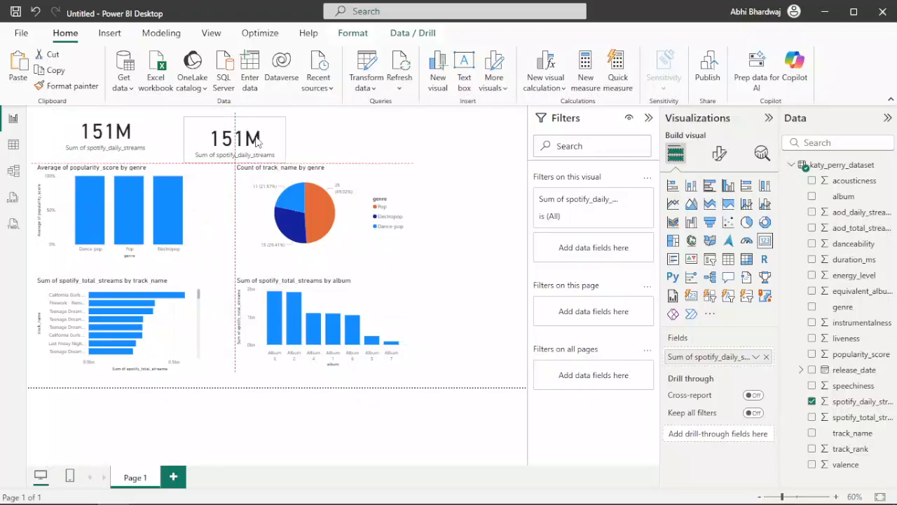
drag(868, 439, 707, 357)
click(755, 357)
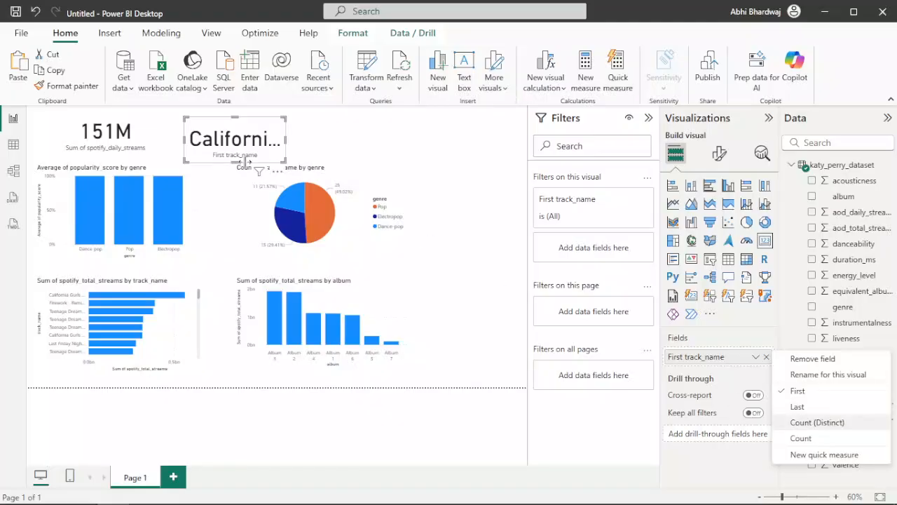
click(818, 422)
Duplicate the track count card, arrange the two side by side, and make the rightmost one show the distinct count of album
drag(256, 144, 370, 143)
key(ctrl+c)
key(ctrl+v)
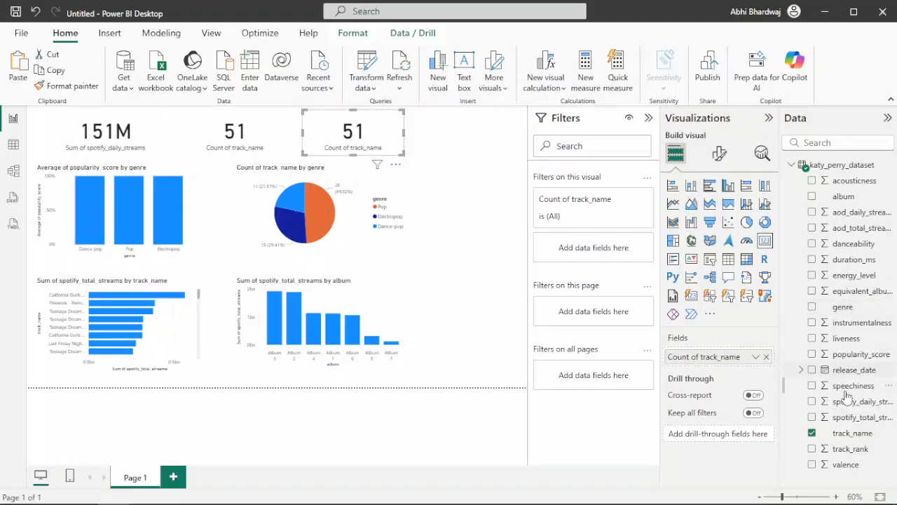
drag(843, 196, 719, 361)
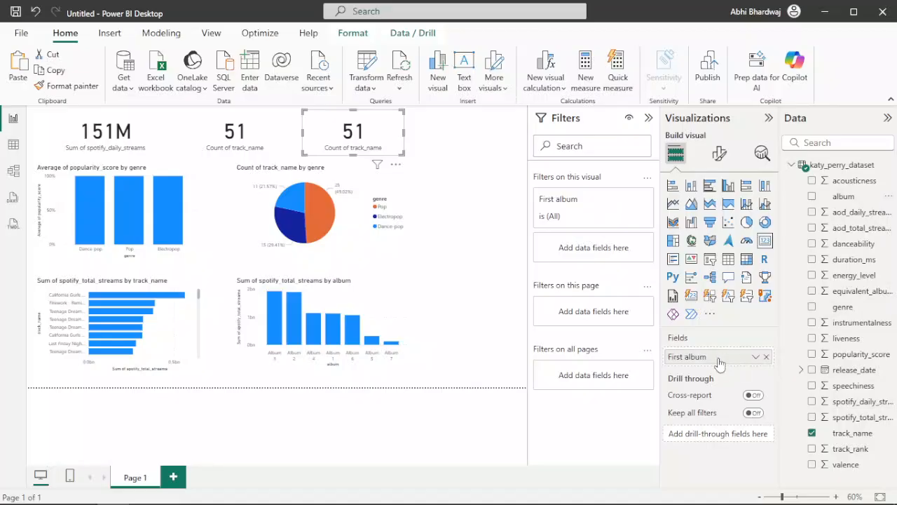
click(756, 356)
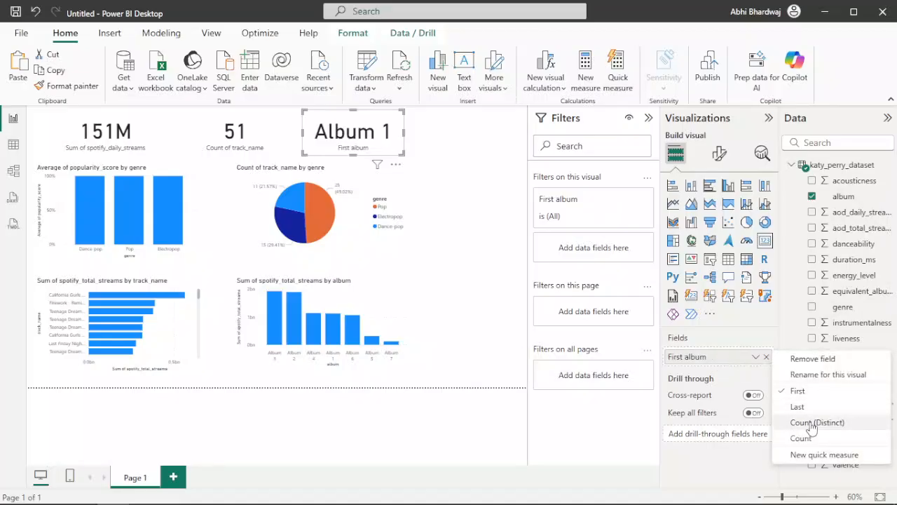
key(Return)
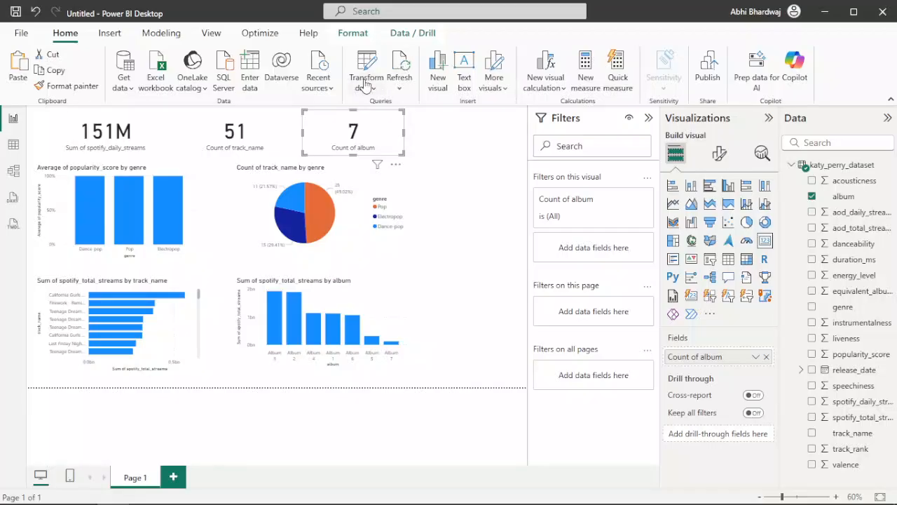
click(109, 35)
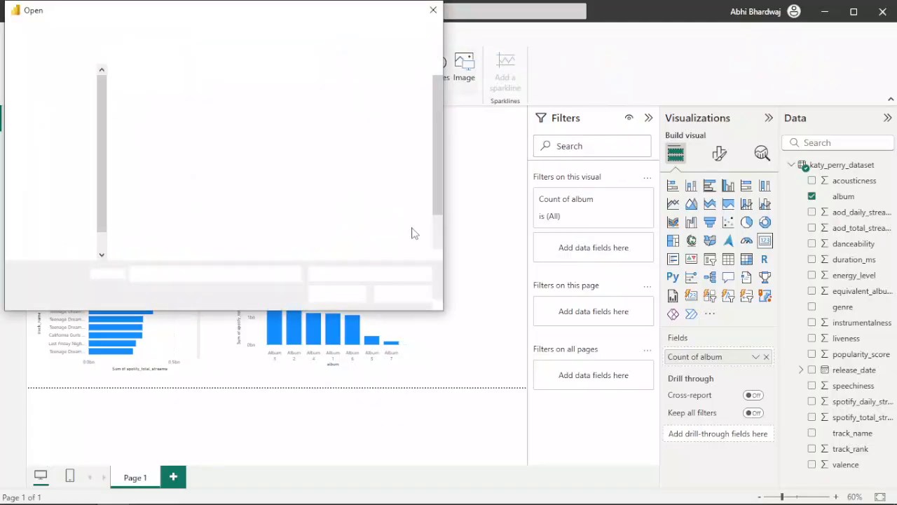
scroll(368, 214, down, 1)
double_click(323, 221)
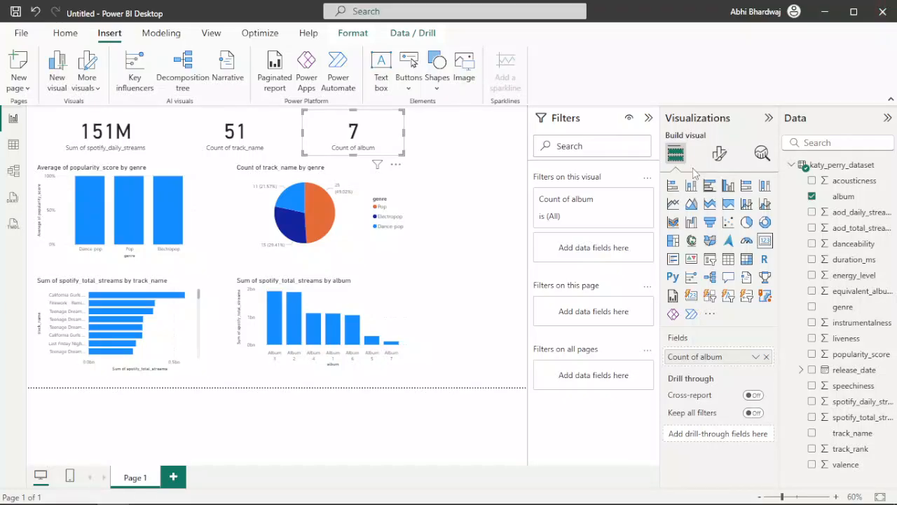
Set BACKGROUND.jpg as the page's canvas background, with image fit Fill and 0% transparency
click(717, 159)
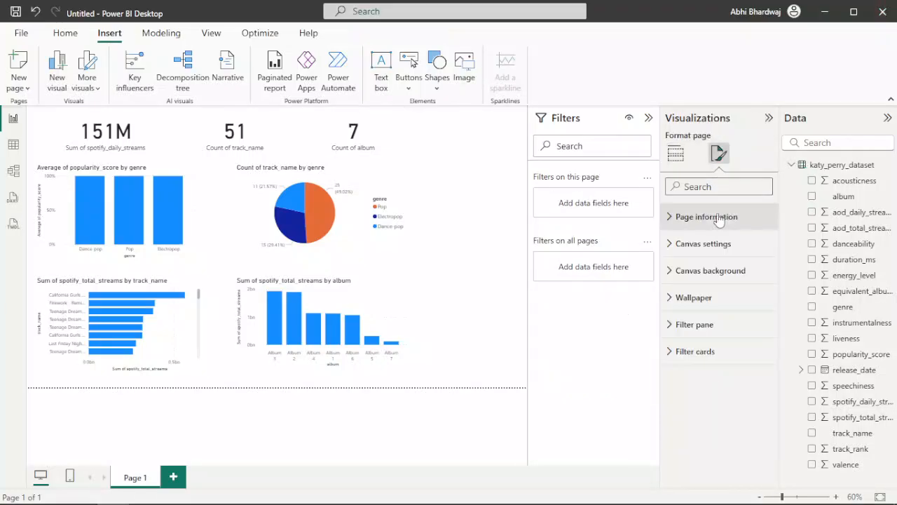
click(708, 271)
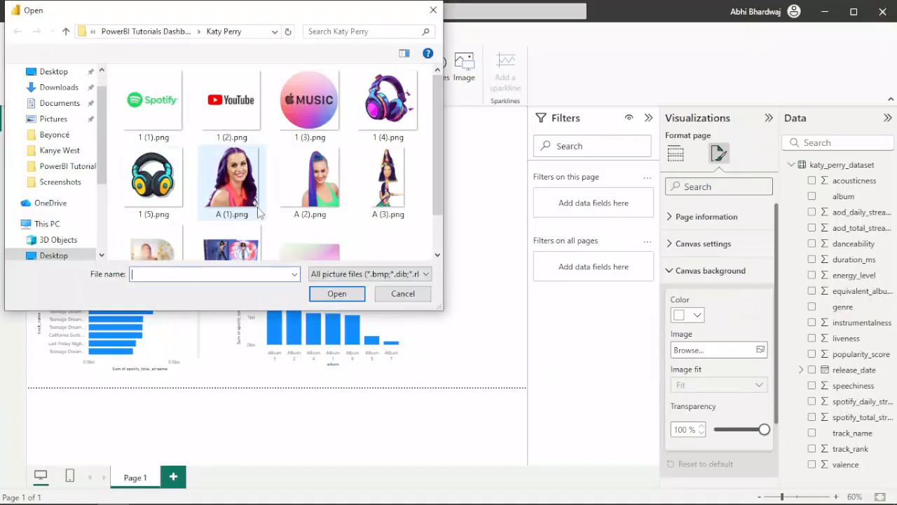
double_click(309, 251)
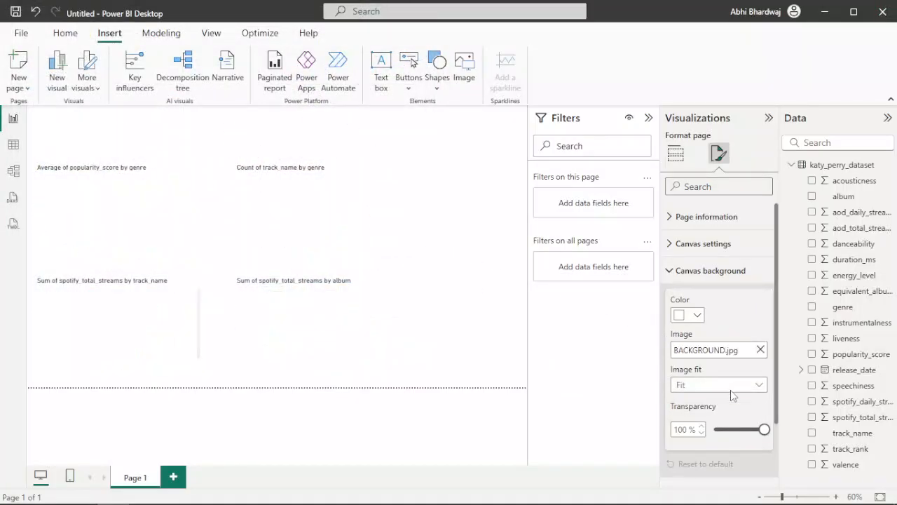
click(736, 391)
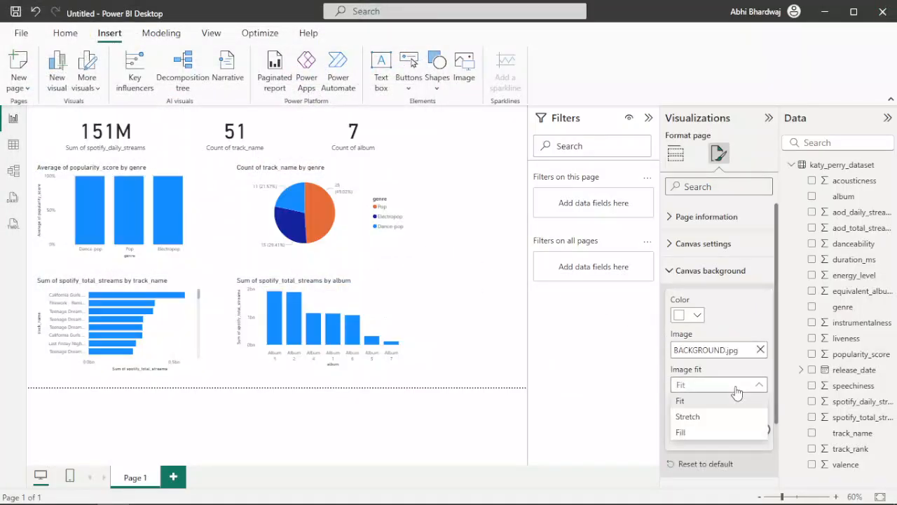
click(705, 432)
drag(763, 430, 729, 430)
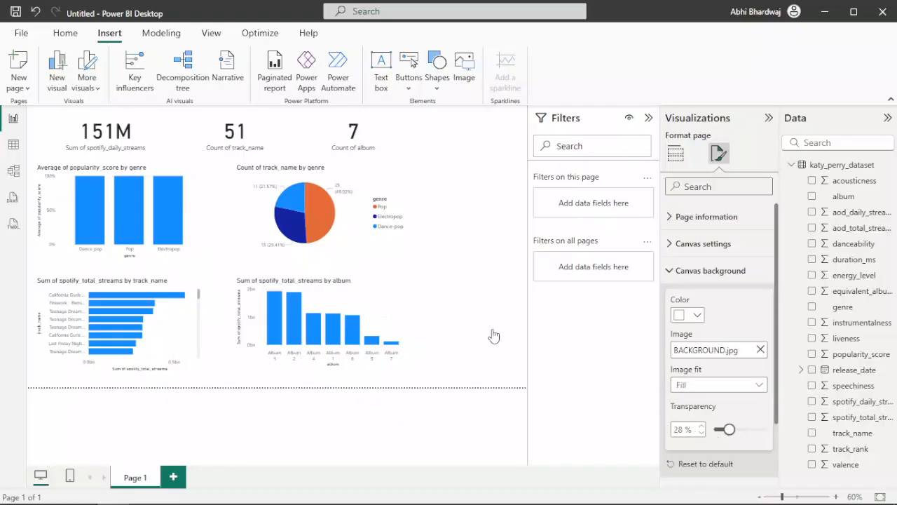
drag(729, 430, 709, 430)
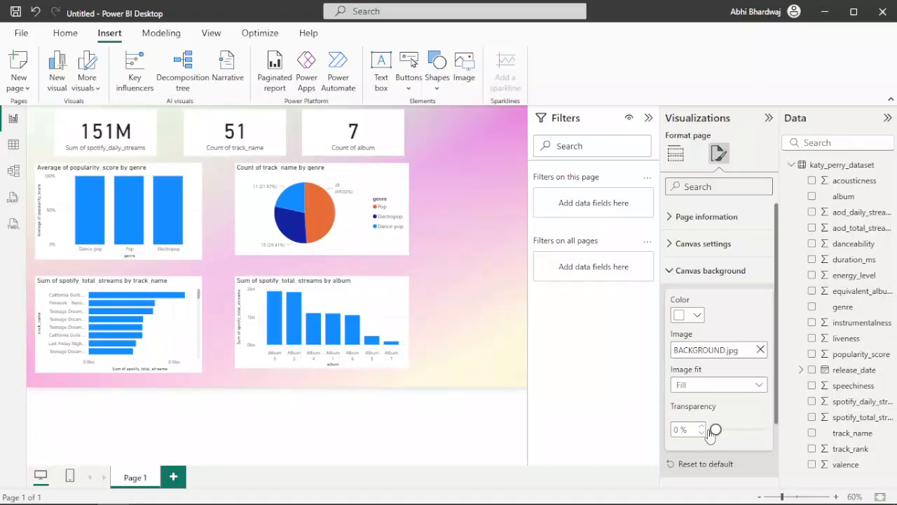
click(474, 272)
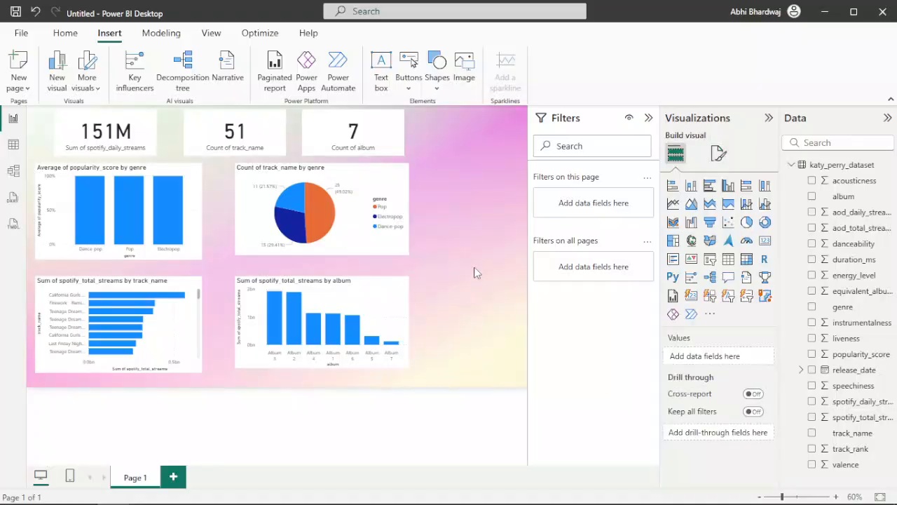
Insert the A (3).png picture, enlarge it, and place it in the free column beside the charts, aligned with the page's lower edge
click(459, 66)
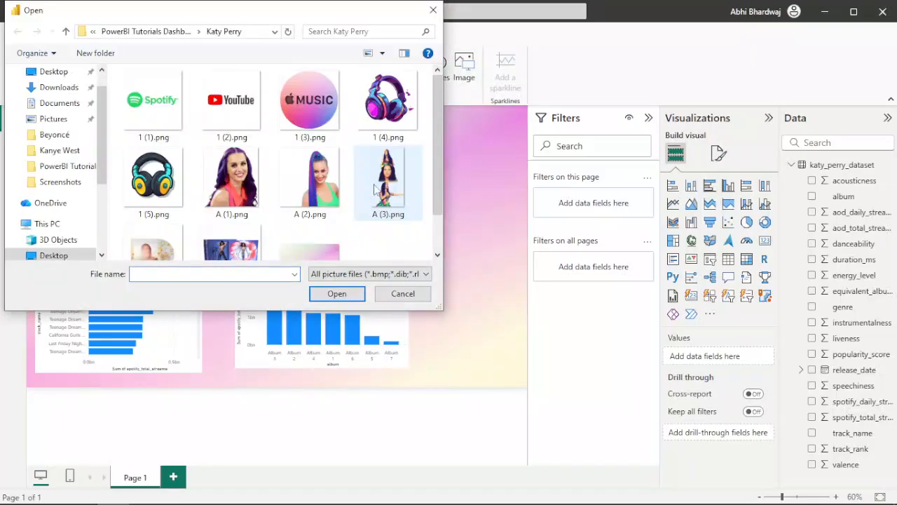
double_click(379, 184)
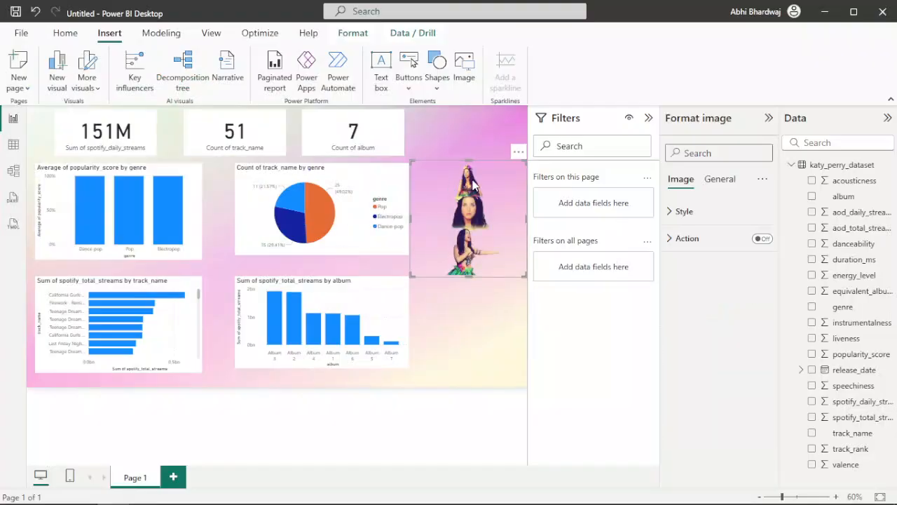
drag(469, 161, 467, 112)
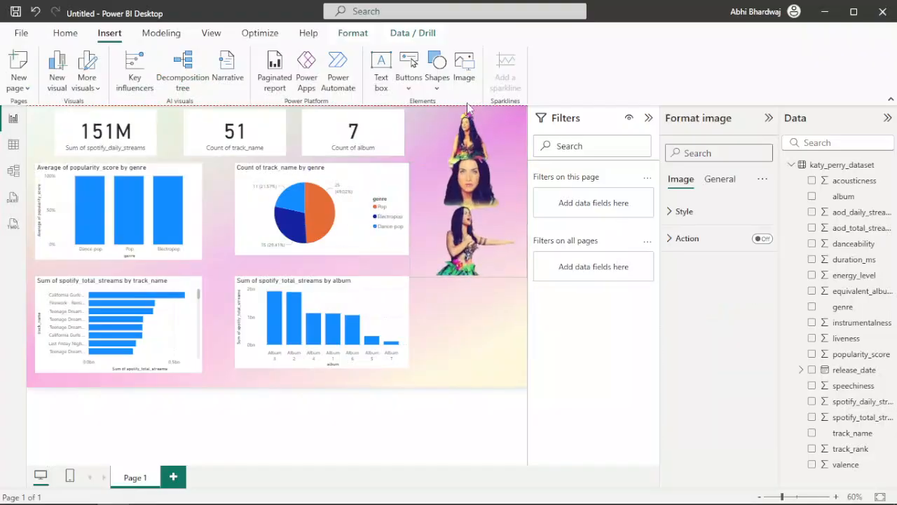
drag(467, 277, 466, 393)
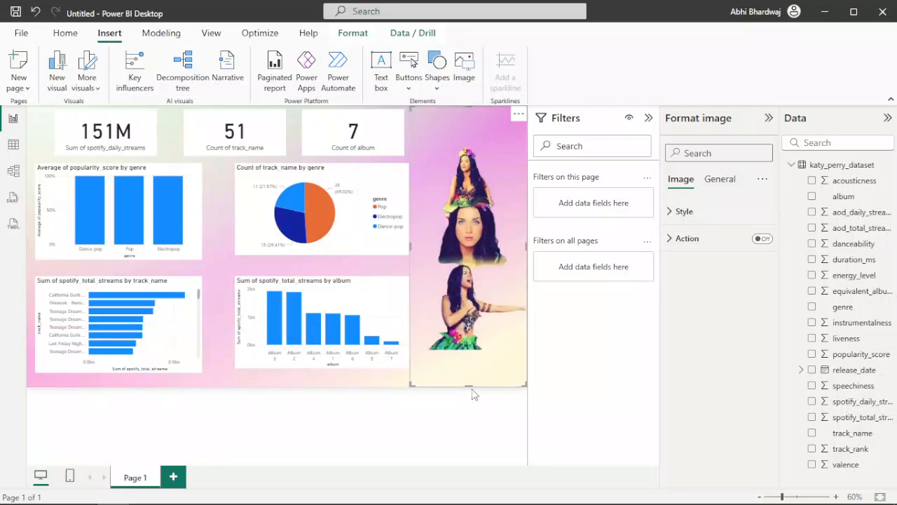
drag(469, 385, 466, 314)
drag(489, 264, 489, 331)
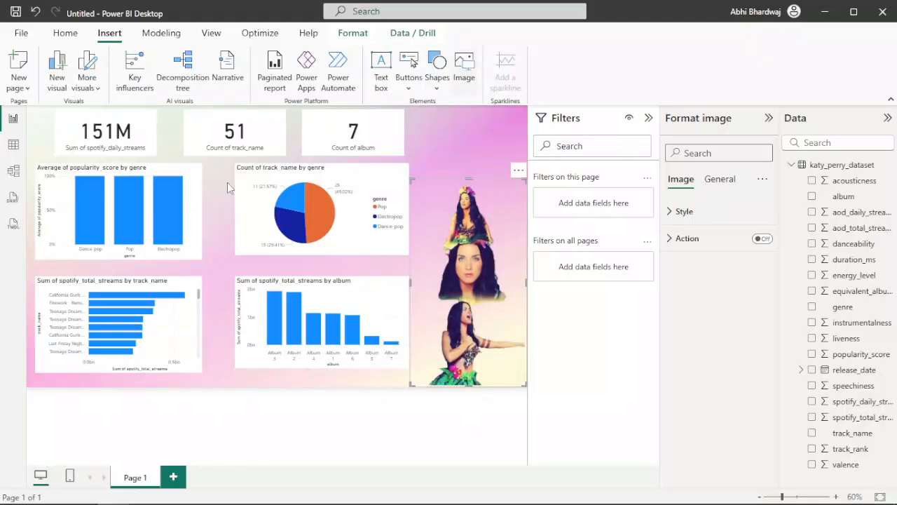
Try the A (5).png picture above the tall portrait picture at a reduced size
scroll(254, 210, down, 2)
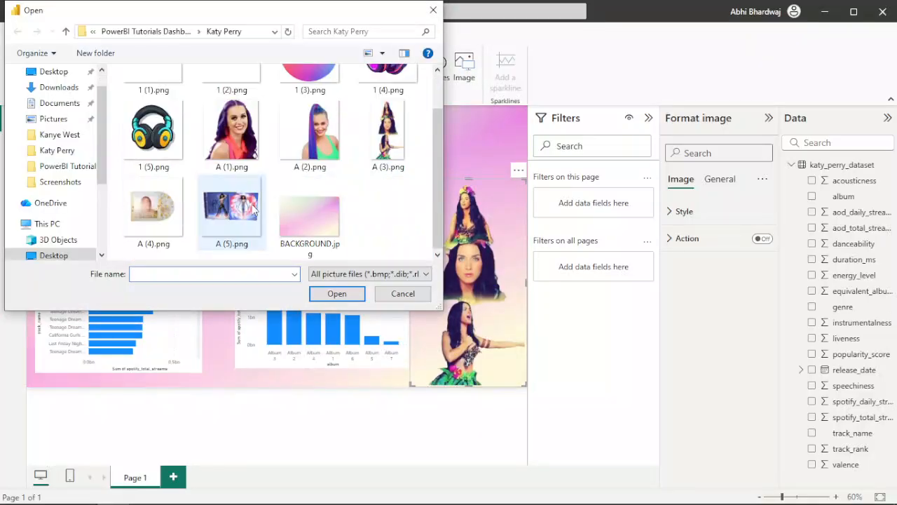
double_click(232, 220)
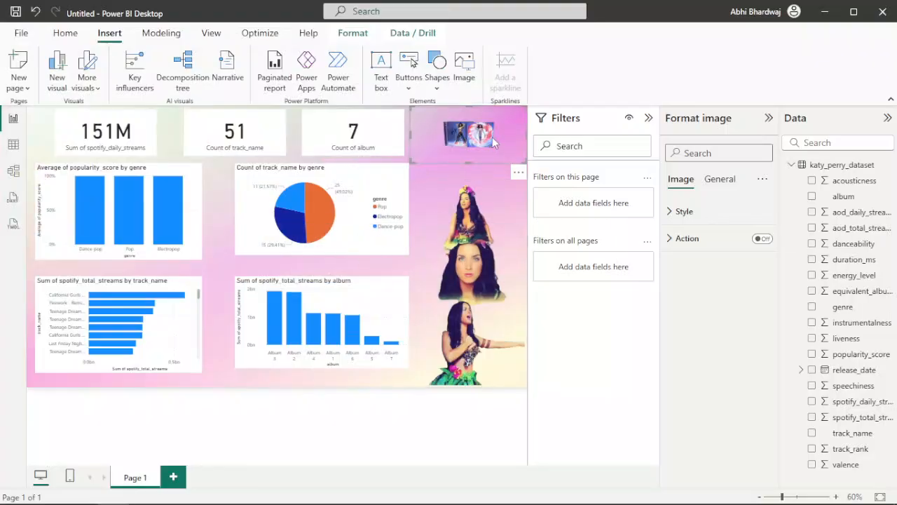
drag(527, 105, 487, 118)
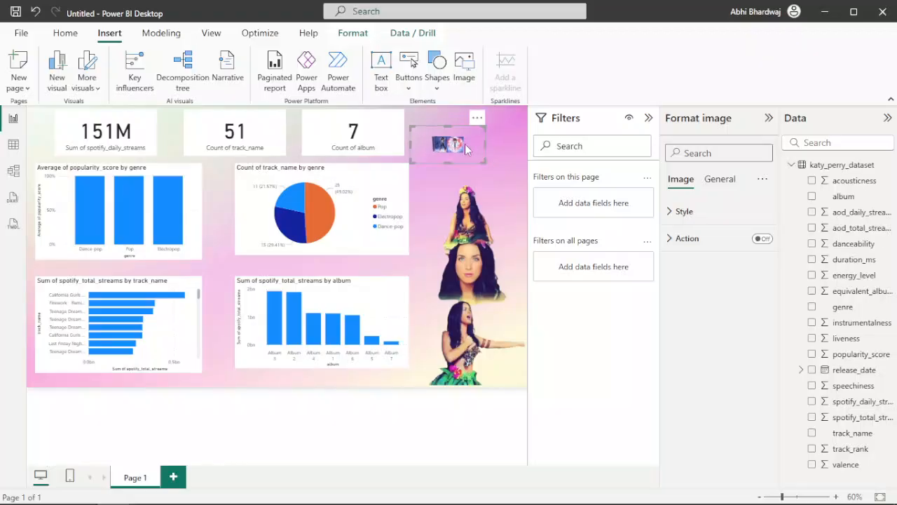
Collapse the Filters and Format image panes to enlarge the canvas, and insert the A (4).png picture
click(647, 124)
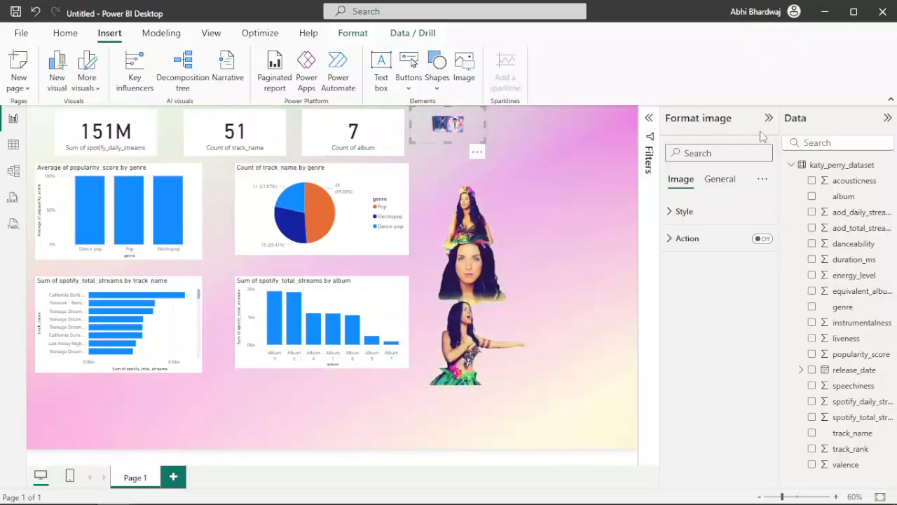
click(769, 118)
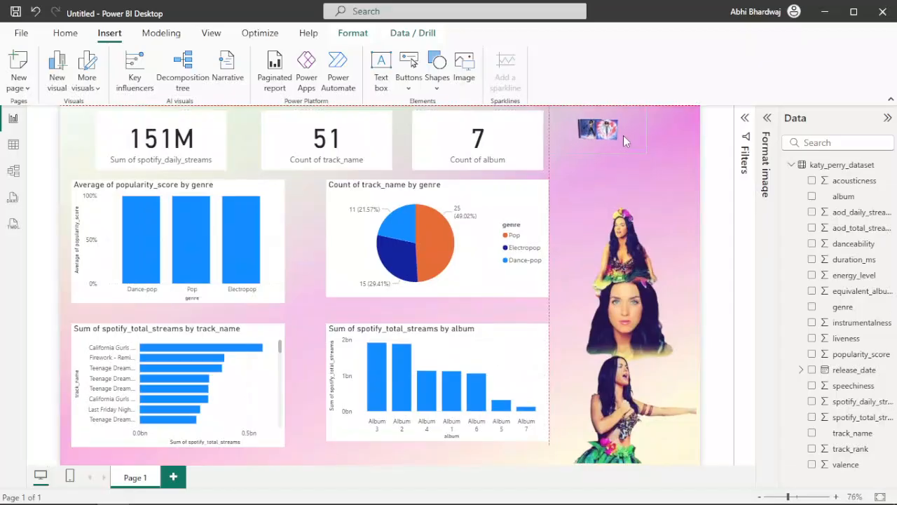
click(471, 61)
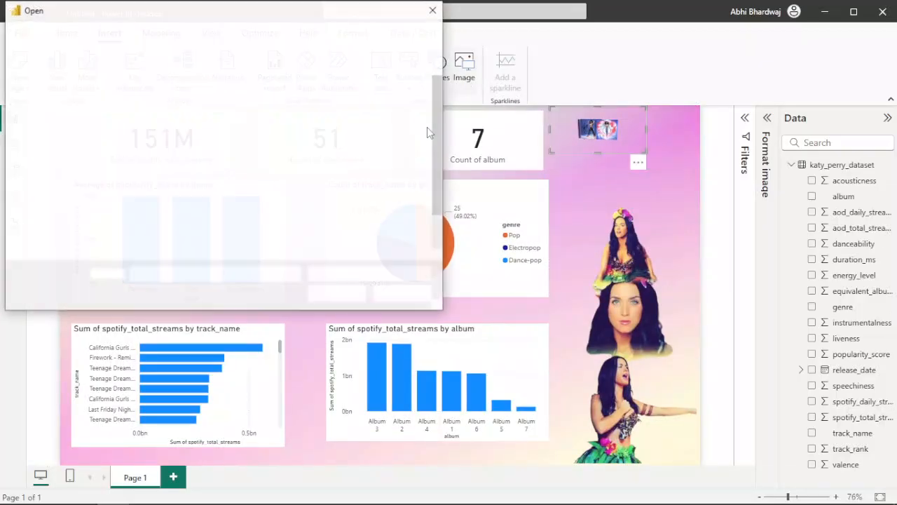
scroll(185, 213, down, 1)
click(162, 198)
double_click(162, 198)
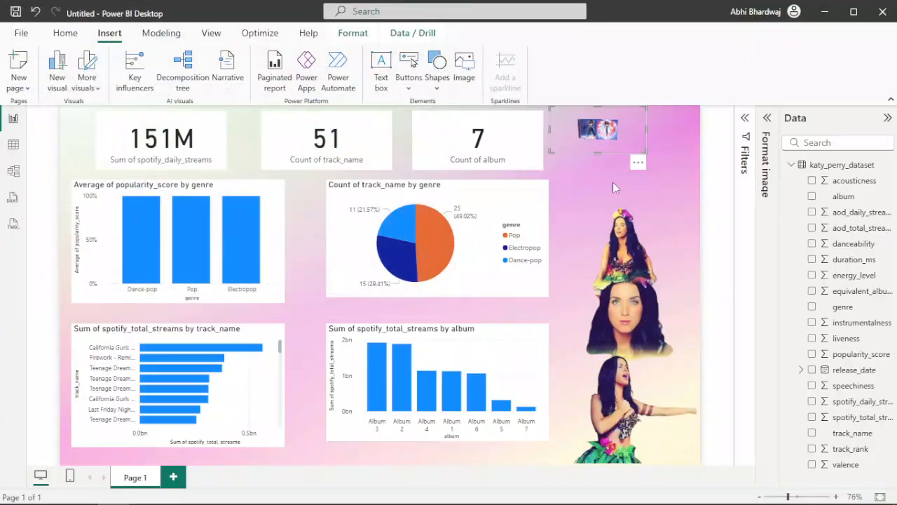
Remove the small A (5).png picture from the page's upper-right area
click(637, 160)
click(637, 162)
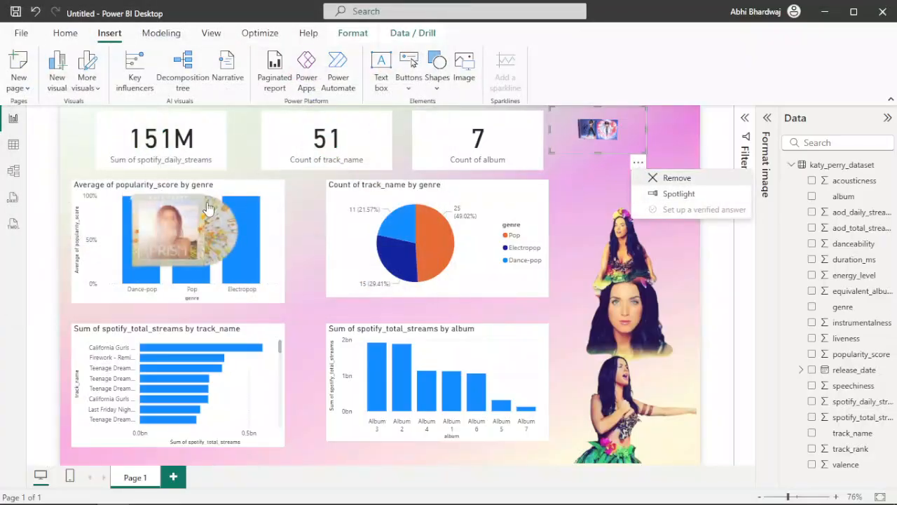
key(Delete)
Move the A (4).png album picture to the page's upper-right corner and shrink it to fit above the tall portrait picture
drag(193, 200, 644, 132)
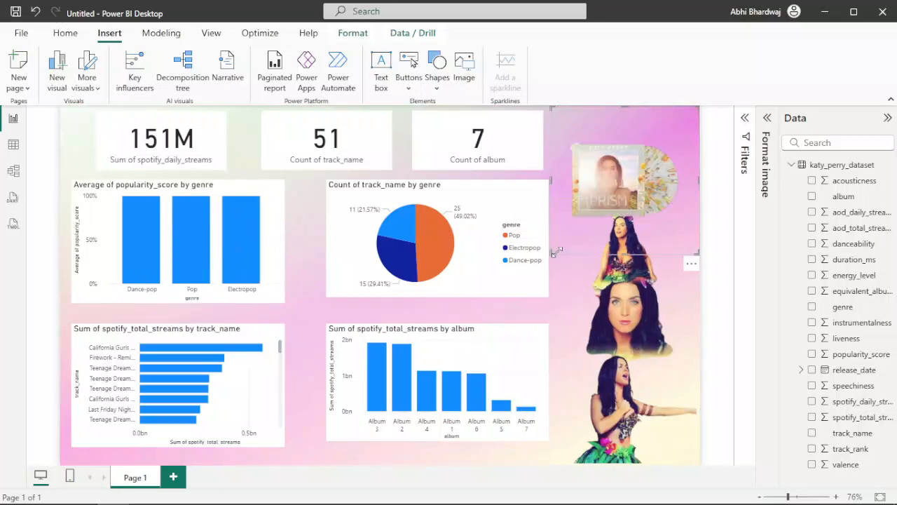
drag(553, 255, 567, 198)
drag(629, 241, 628, 207)
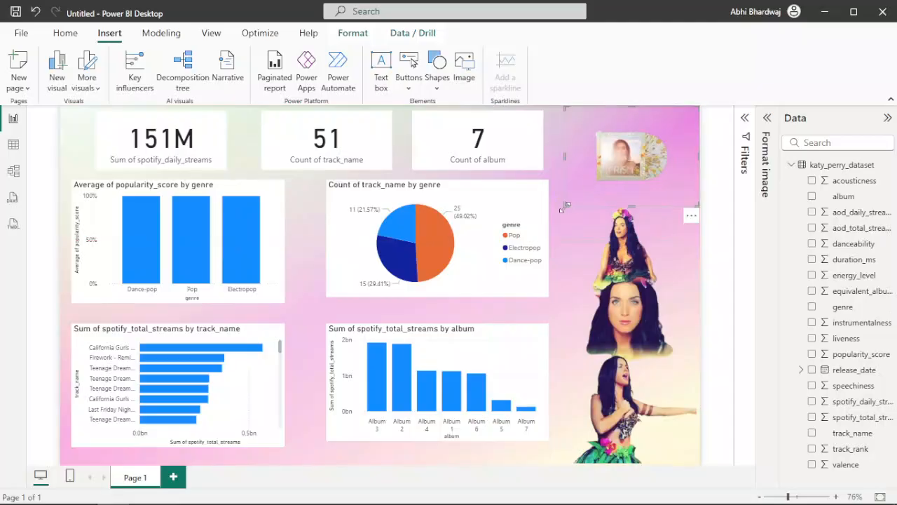
Try the A (1).png portrait at a small size in the page's upper-right corner beside the album picture, and remove it
click(464, 69)
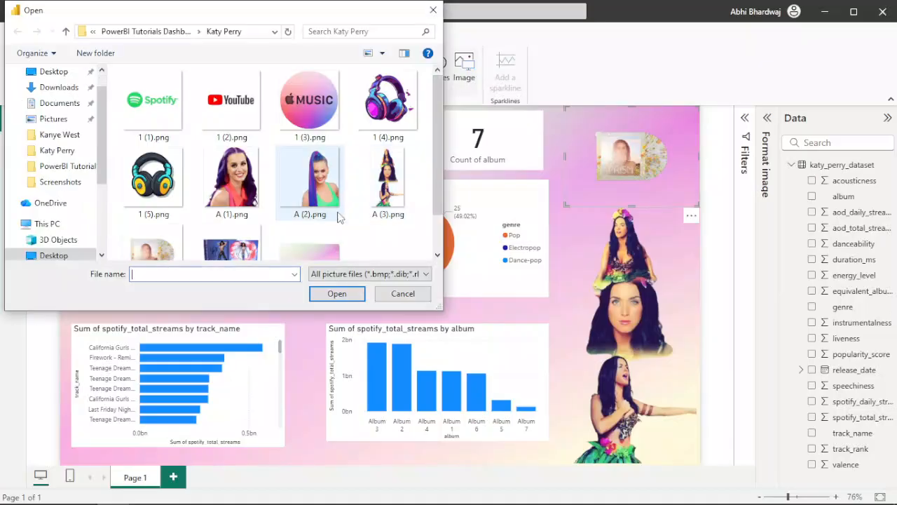
click(249, 196)
double_click(249, 196)
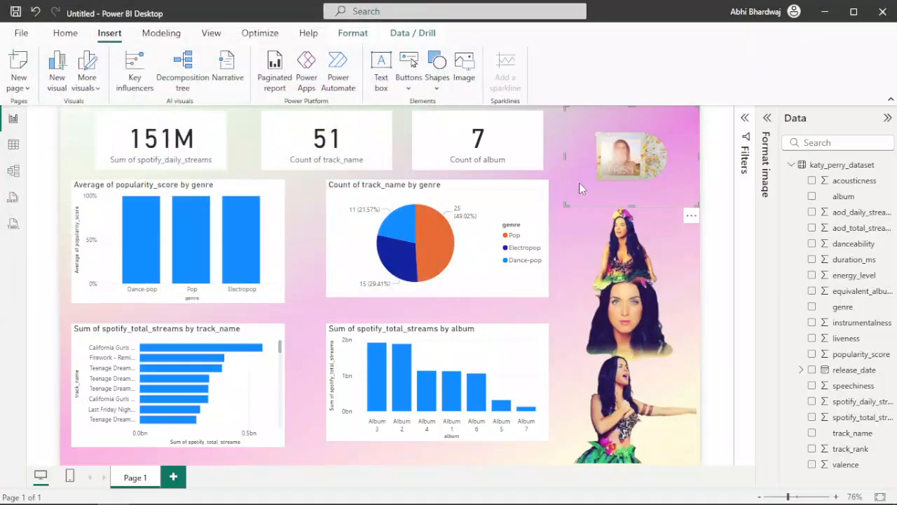
drag(198, 230, 686, 282)
drag(699, 166, 664, 149)
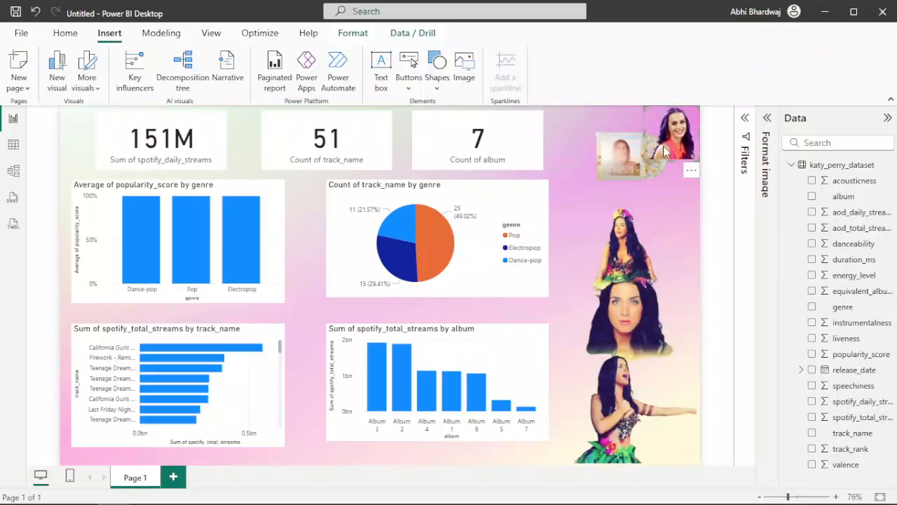
click(690, 173)
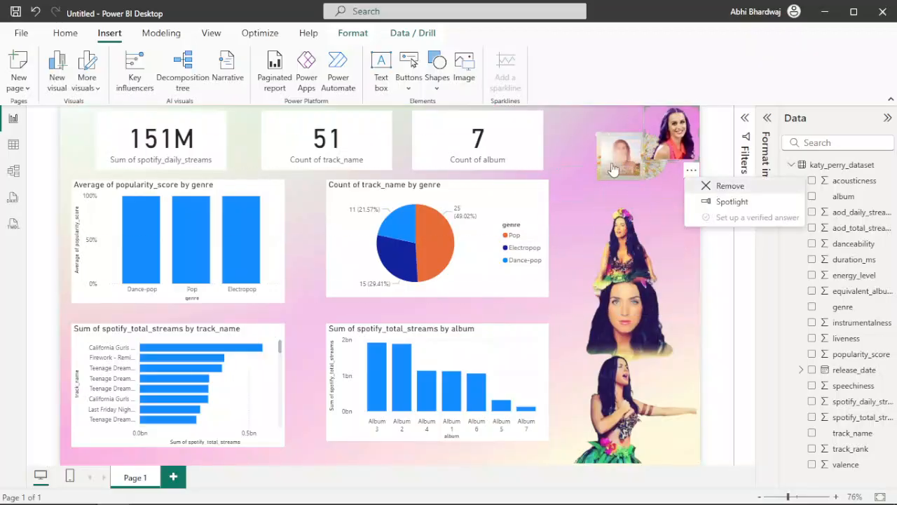
key(Delete)
Enlarge the album picture slightly and adjust its frame width to center it above the tall portrait picture
click(568, 200)
drag(565, 206, 550, 215)
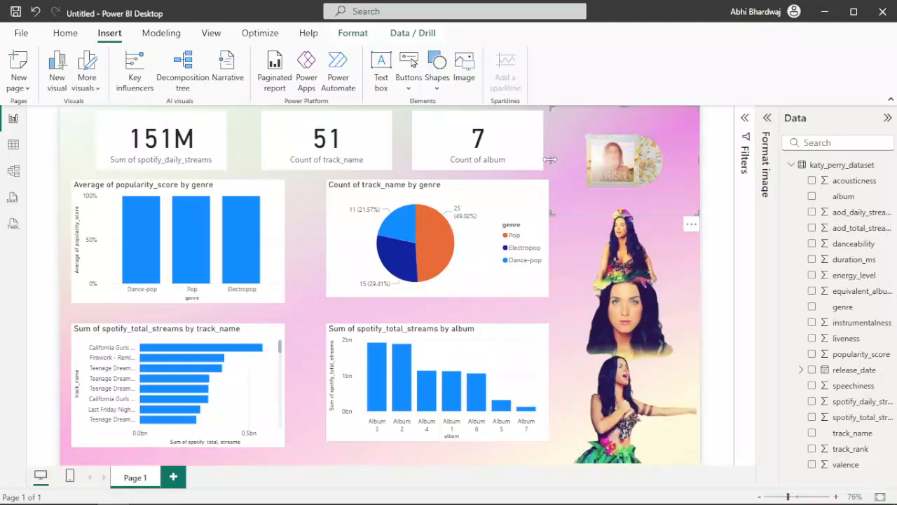
mouse_move(554, 158)
mouse_down()
mouse_move(608, 138)
mouse_move(478, 177)
mouse_move(569, 163)
mouse_up()
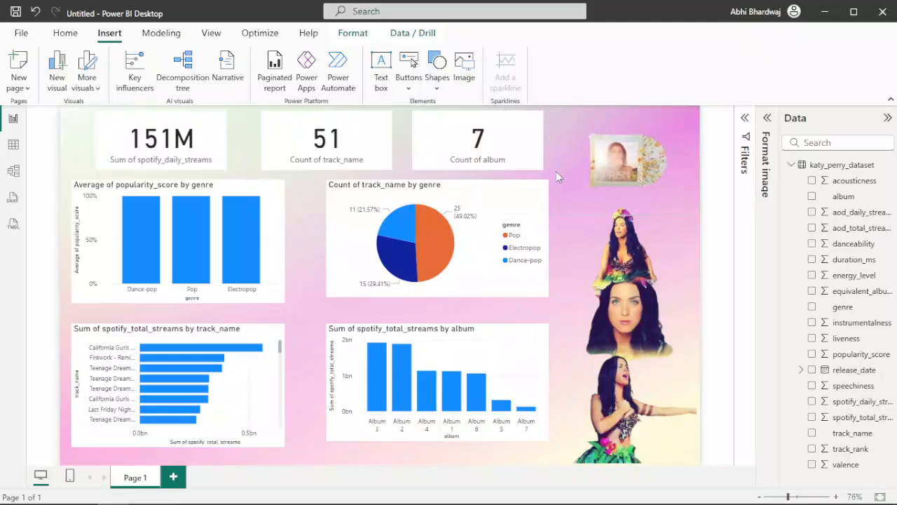
Try swapping the two pictures, with the album picture at the page's lower edge and the tall portrait above it
drag(612, 161, 620, 412)
drag(631, 237, 626, 143)
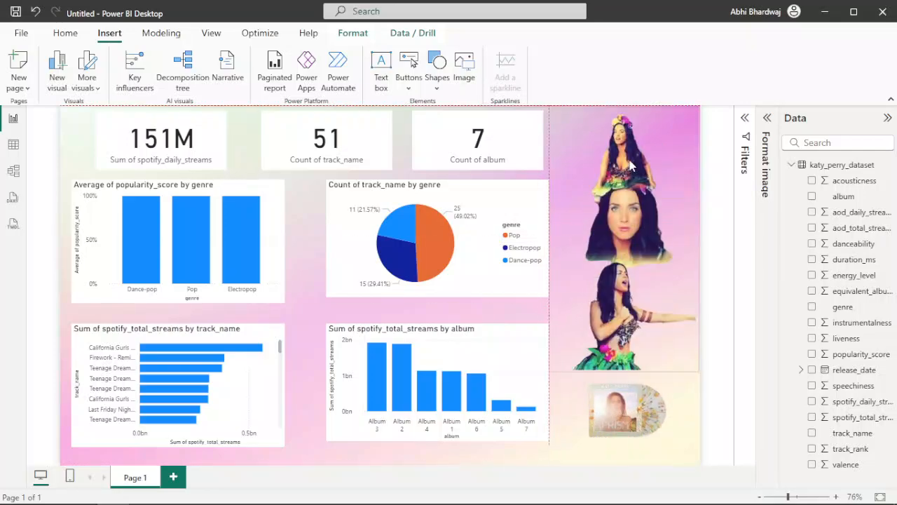
Move the album picture back to the page's upper-right corner and place the tall portrait picture directly beneath it
drag(626, 303, 518, 331)
drag(638, 366, 641, 120)
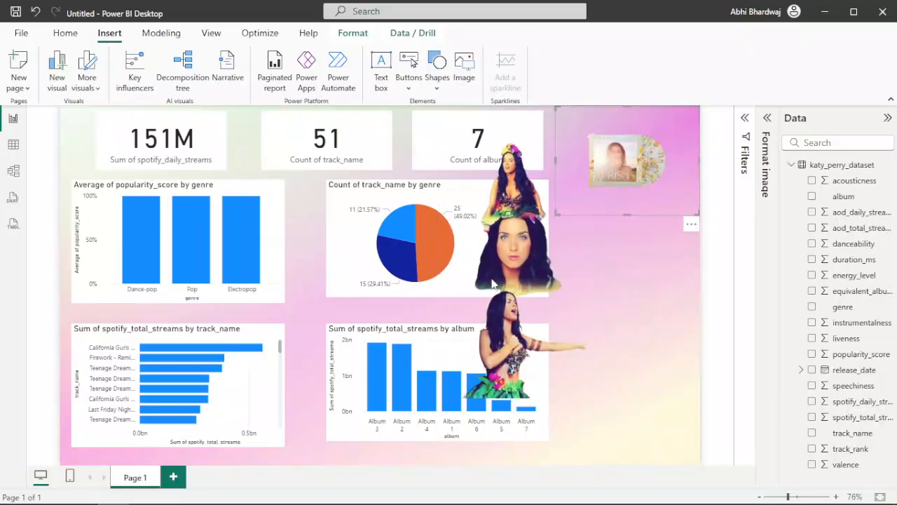
drag(498, 279, 628, 336)
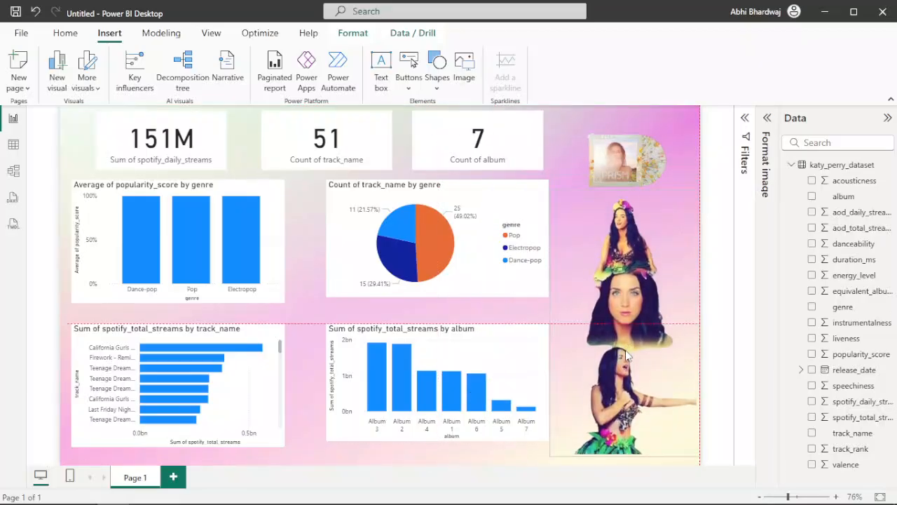
Insert the Spotify logo image and place it at reduced size over the pictures on the page's right side
click(464, 66)
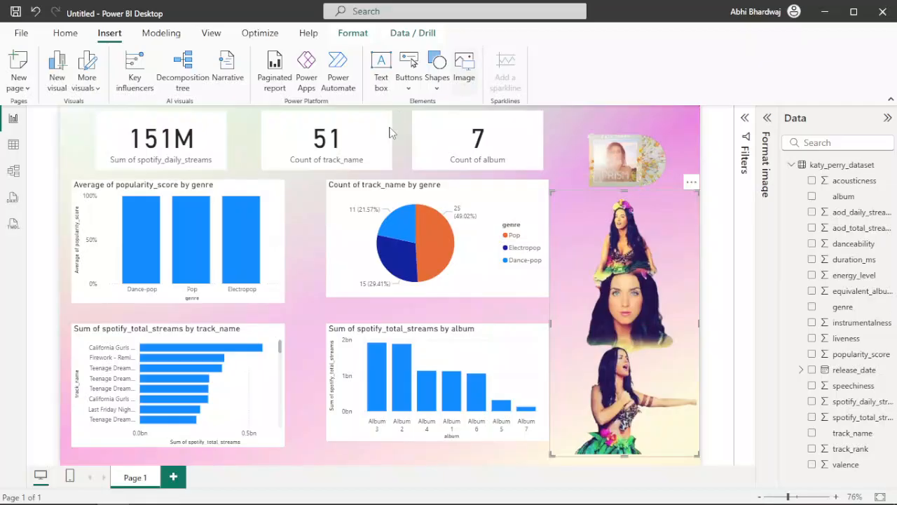
scroll(386, 127, down, 1)
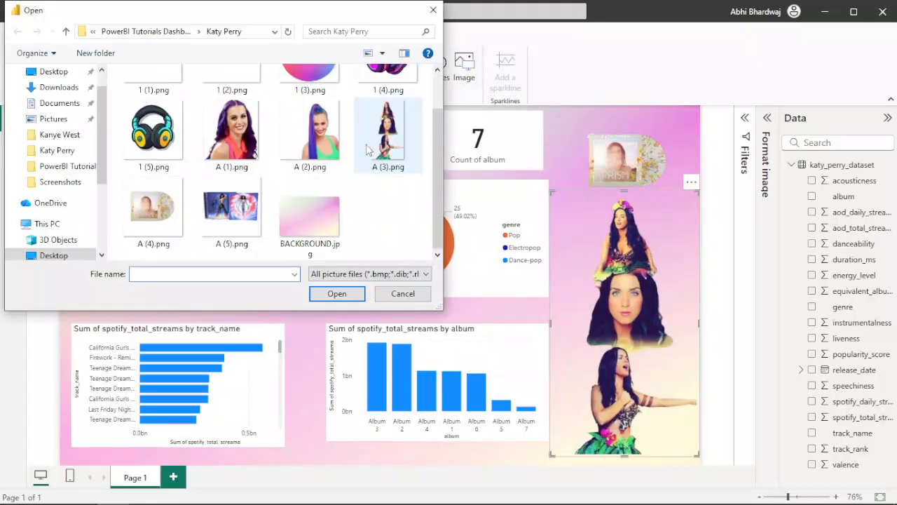
scroll(382, 112, up, 1)
double_click(146, 102)
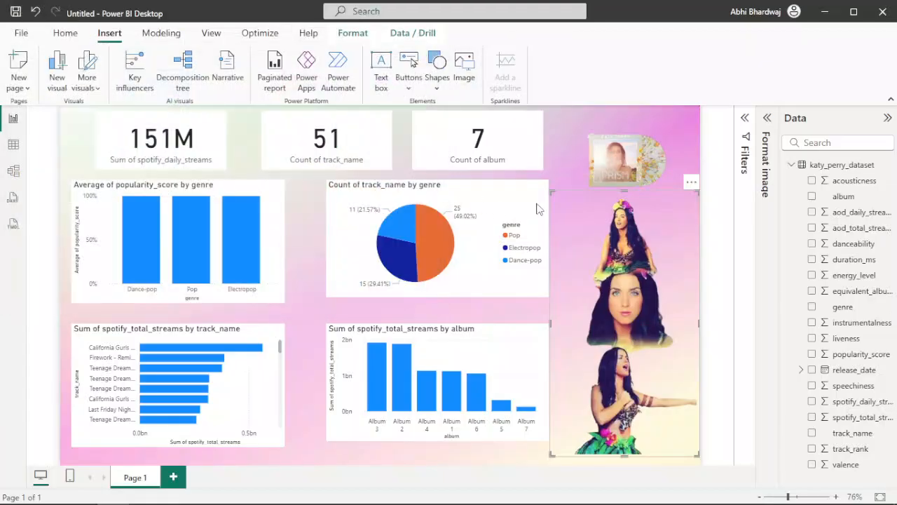
drag(239, 217, 671, 123)
drag(684, 157, 673, 183)
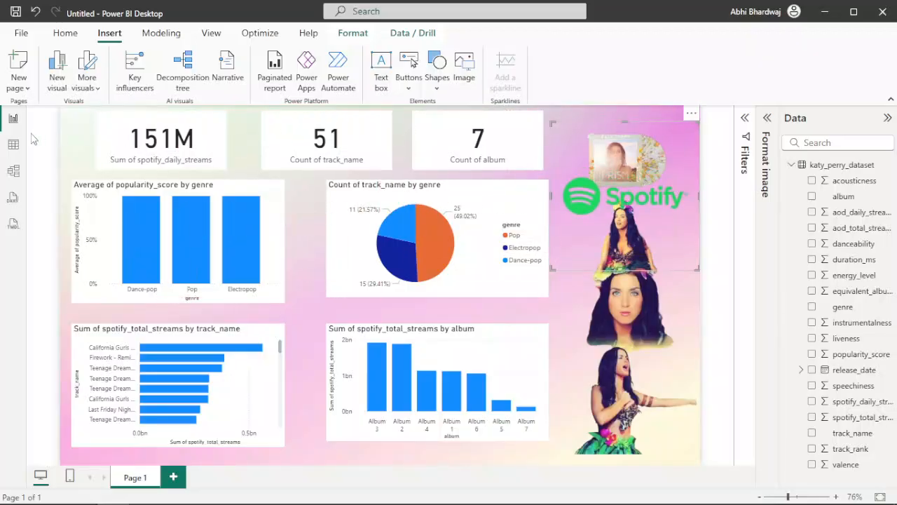
Move the Spotify logo aside over the pie chart and shrink the album picture in the page's upper-right corner
click(78, 141)
drag(525, 190, 432, 182)
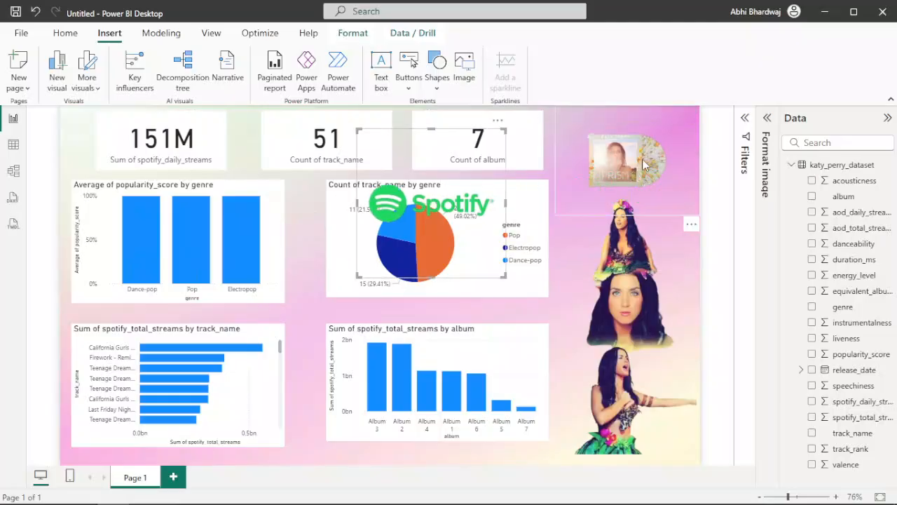
click(557, 215)
click(582, 168)
drag(557, 214, 584, 190)
mouse_move(649, 134)
mouse_down()
mouse_move(649, 156)
mouse_move(651, 145)
mouse_up()
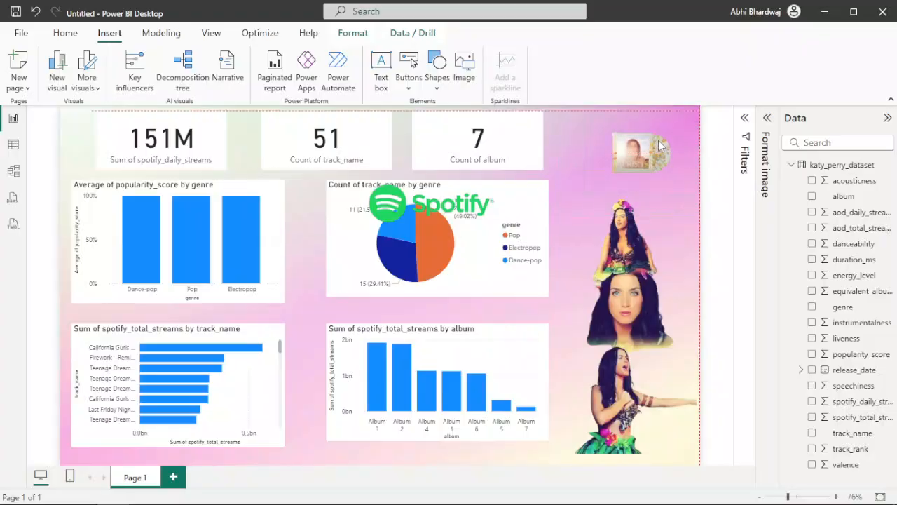
Shrink the Spotify logo and place it between the album picture and the tall portrait picture
drag(459, 200, 651, 177)
drag(551, 253, 582, 224)
drag(613, 168, 601, 192)
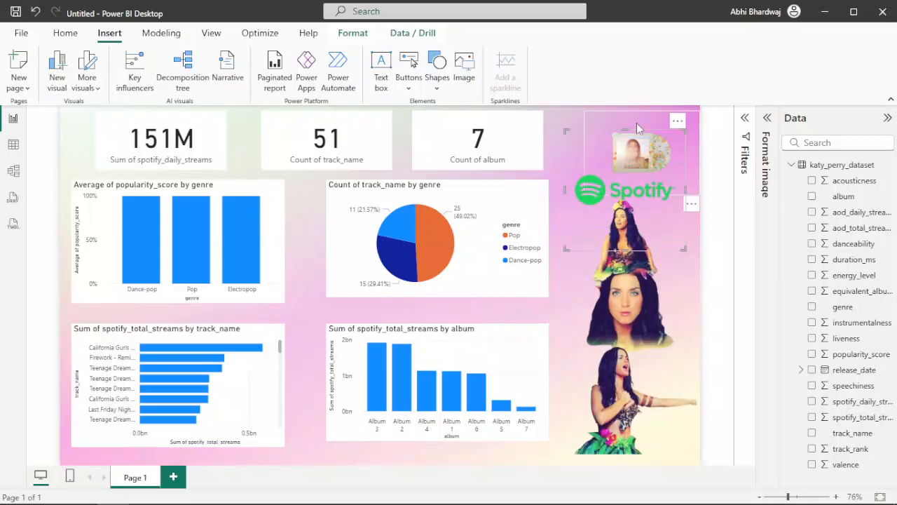
Enlarge the album picture slightly and widen its frame toward the cards to center it above the Spotify logo
click(621, 118)
drag(585, 111, 577, 107)
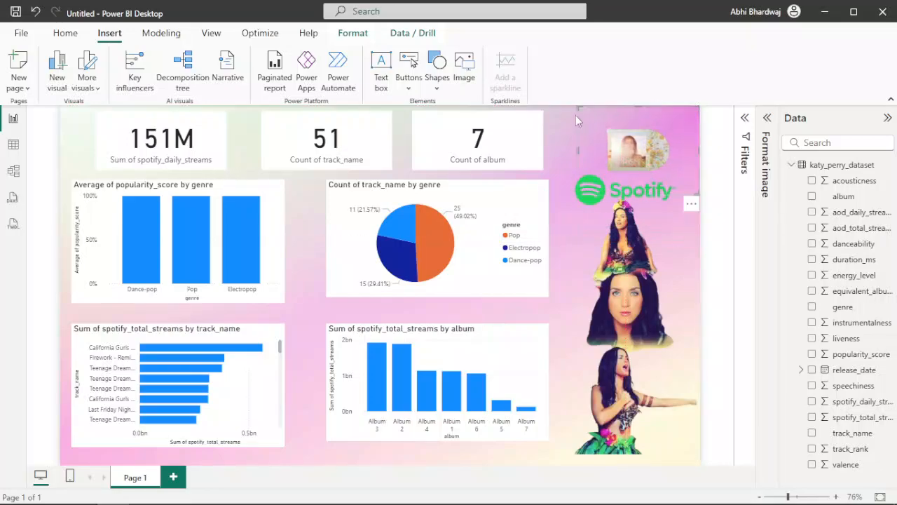
drag(573, 152, 548, 152)
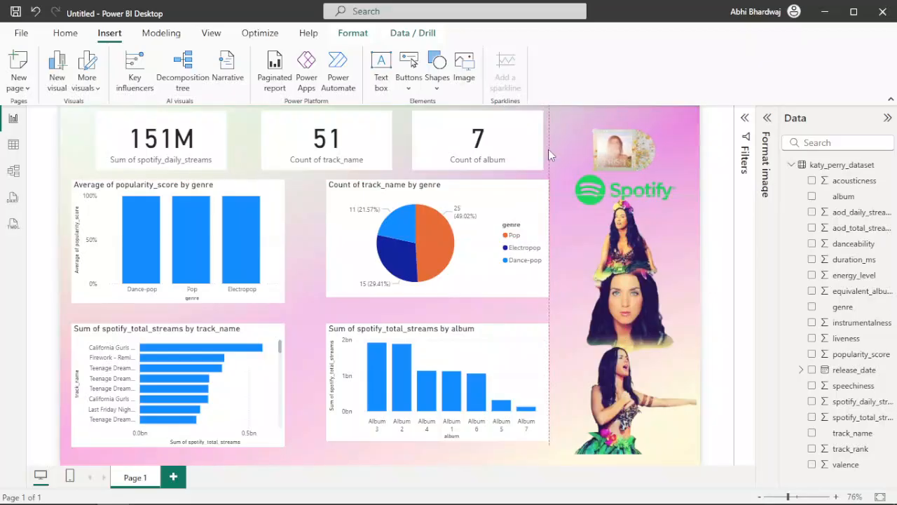
click(76, 169)
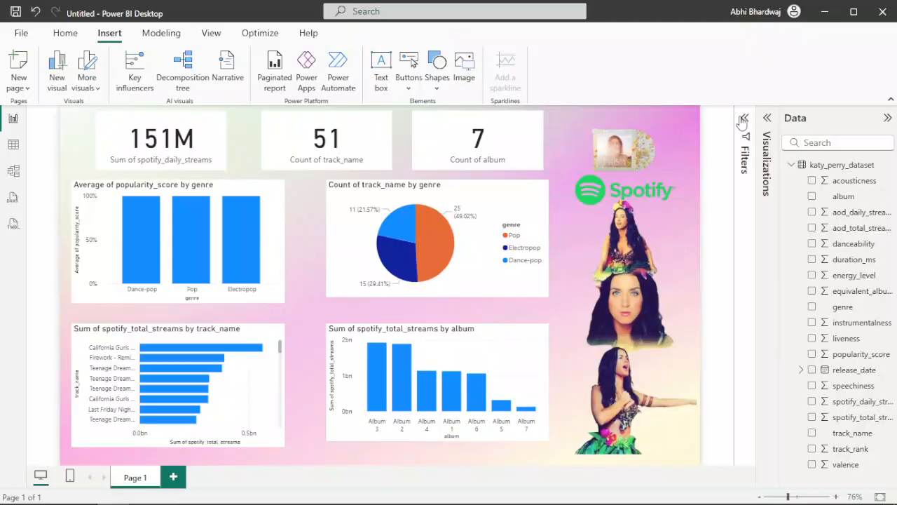
Give the Count of track_name by genre pie chart a light pink background with 61% transparency
click(767, 117)
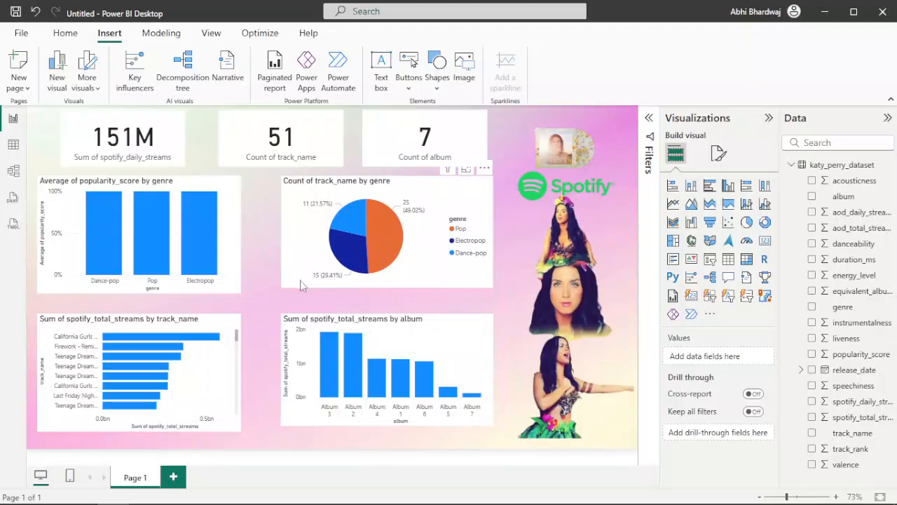
click(371, 276)
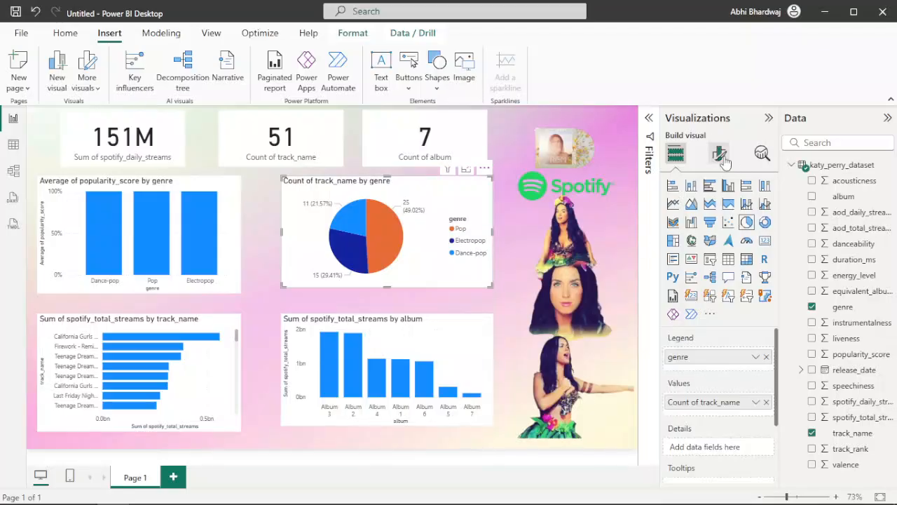
click(719, 153)
click(716, 213)
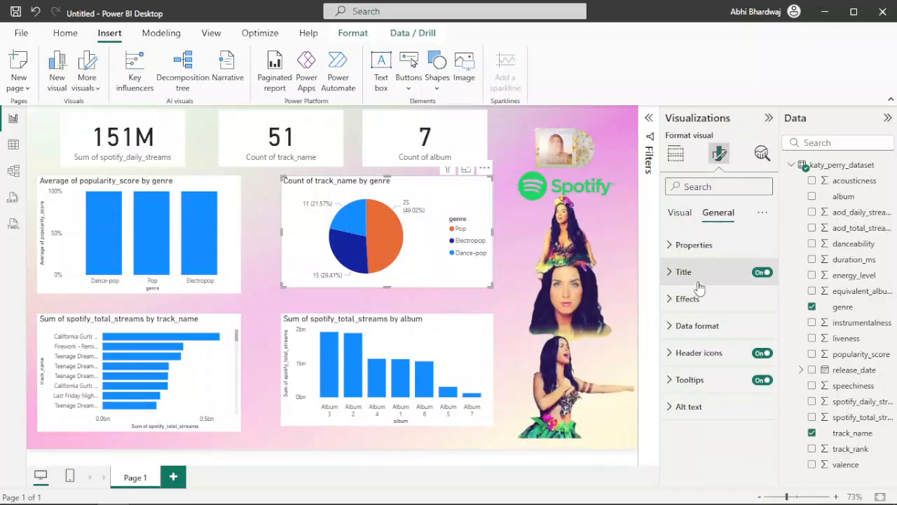
click(695, 299)
click(688, 364)
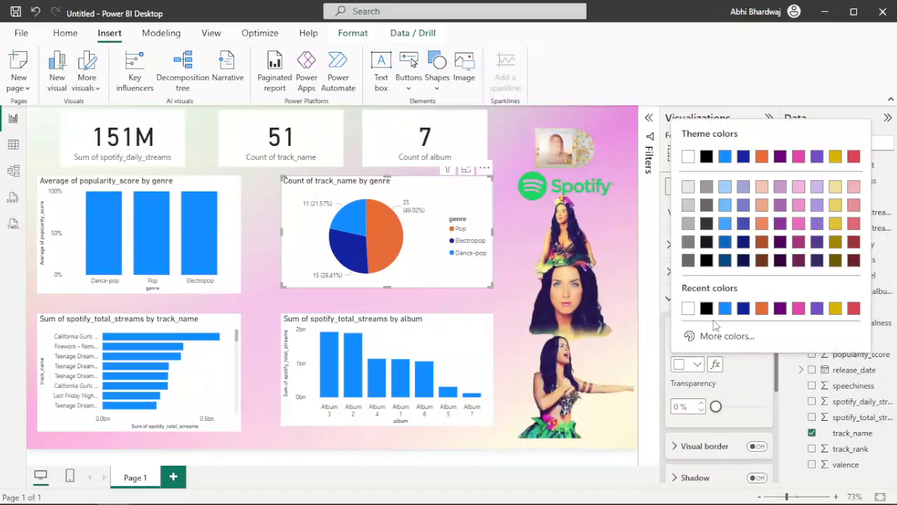
click(799, 188)
drag(738, 412, 748, 412)
Turn on the pie chart's shadow and visual border, with a dark pink border color and 30 px rounded corners
click(756, 446)
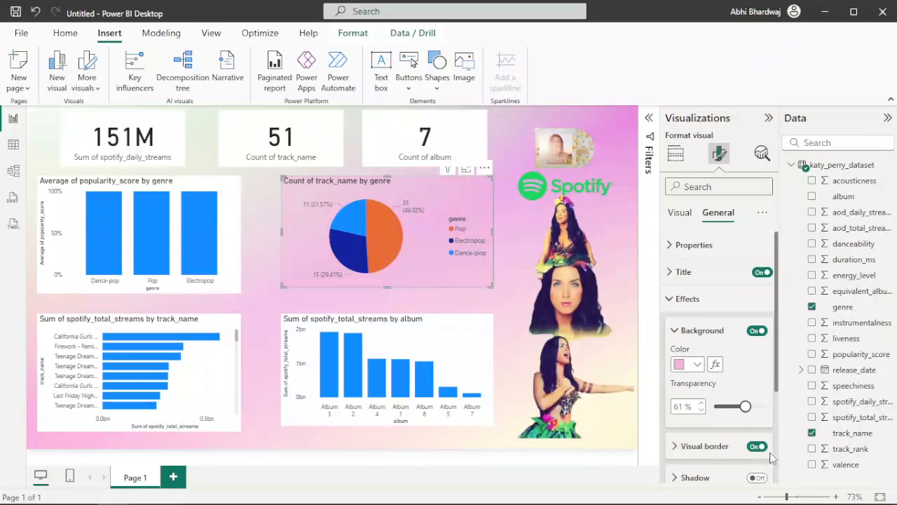
click(762, 478)
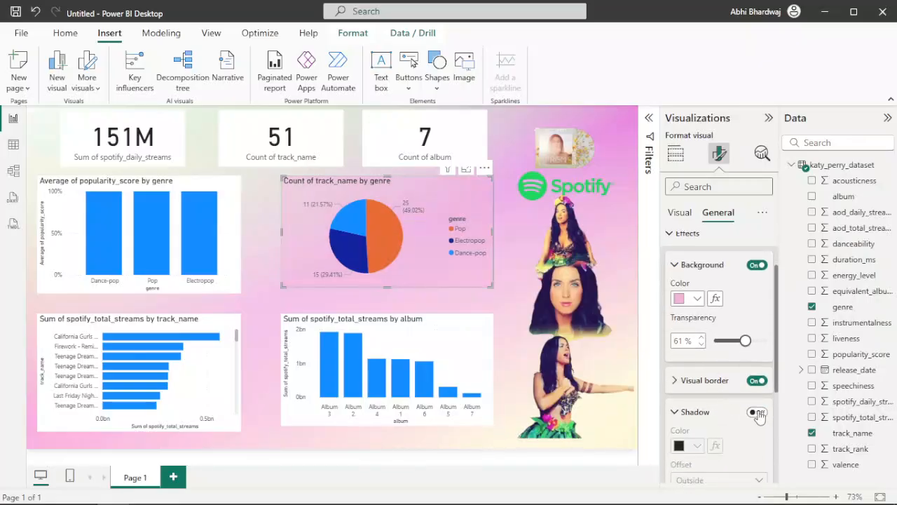
click(757, 411)
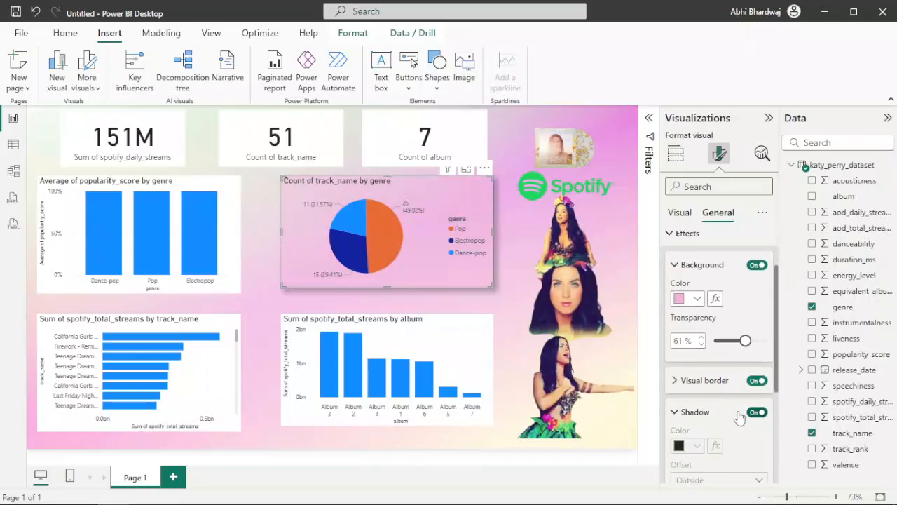
click(700, 383)
click(694, 414)
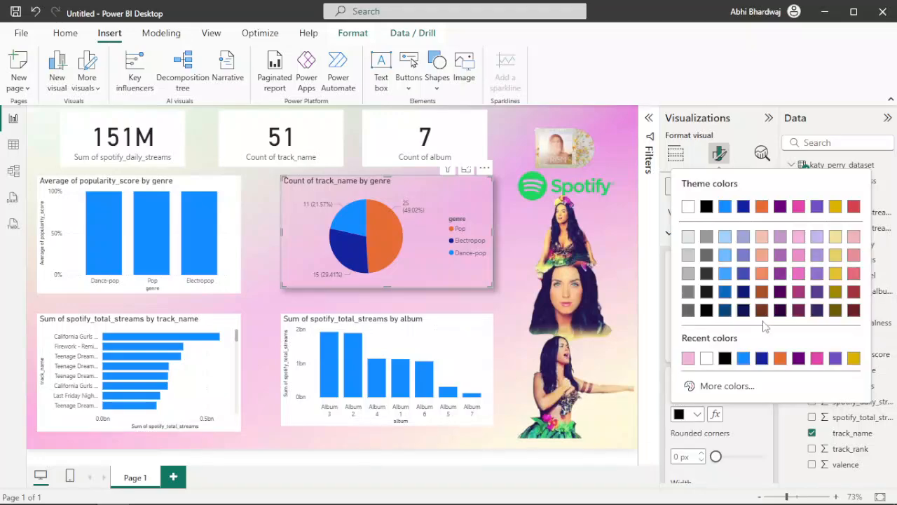
click(798, 309)
drag(719, 460, 765, 458)
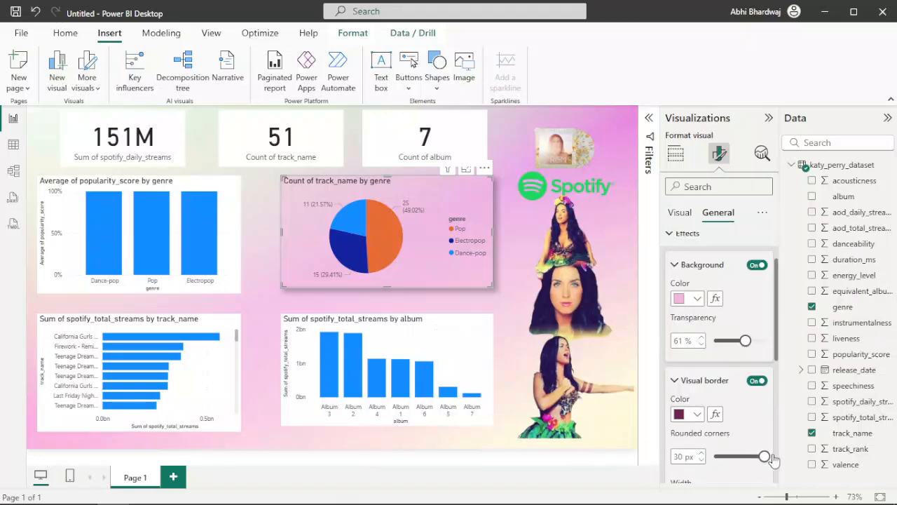
scroll(712, 420, down, 3)
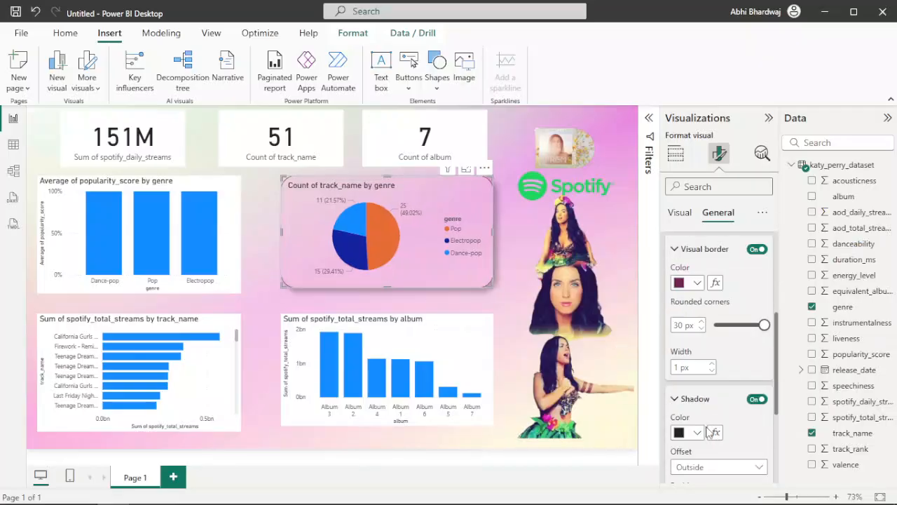
Try light pink for both the pie chart's shadow color and its visual border color
click(697, 432)
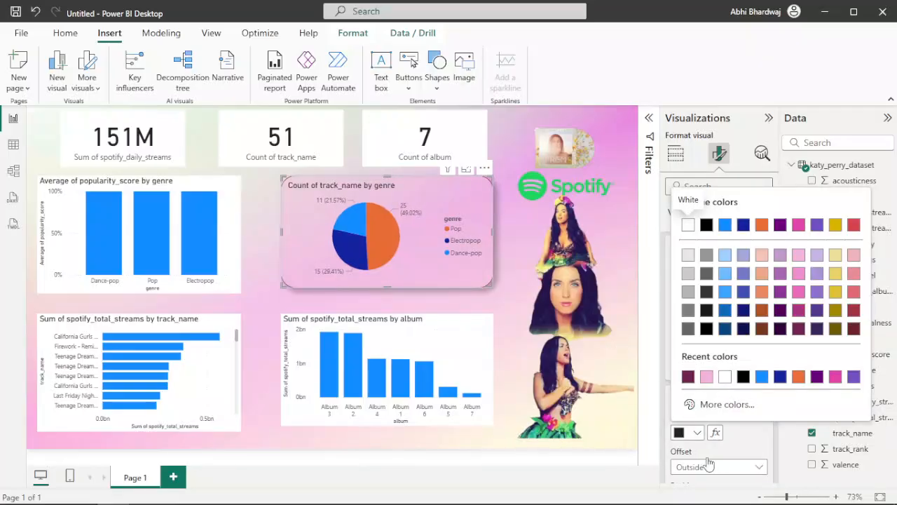
click(688, 377)
click(697, 433)
click(706, 377)
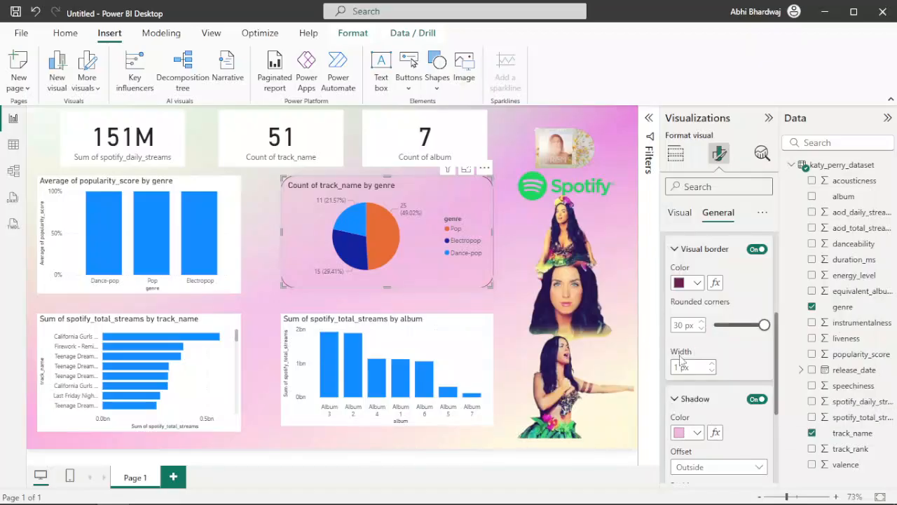
click(687, 289)
click(689, 227)
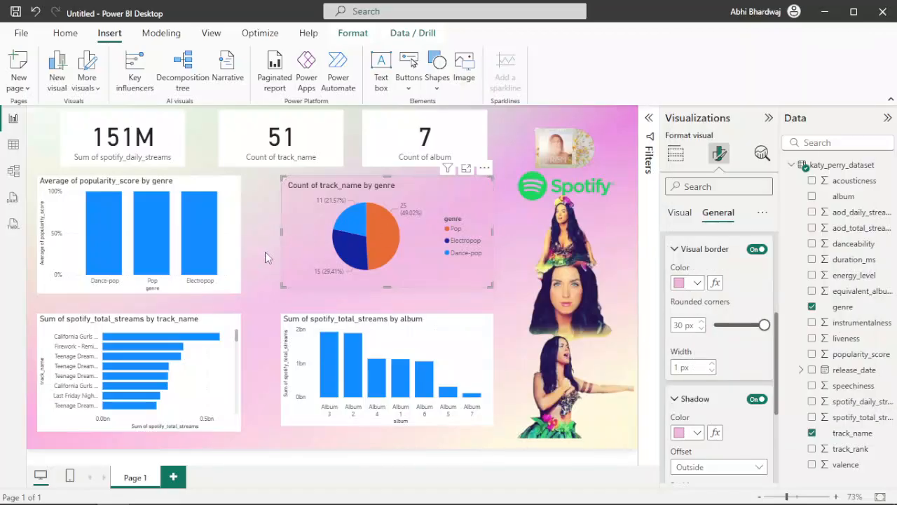
Set the pie chart's shadow color to white and its background transparency to 100%
click(263, 252)
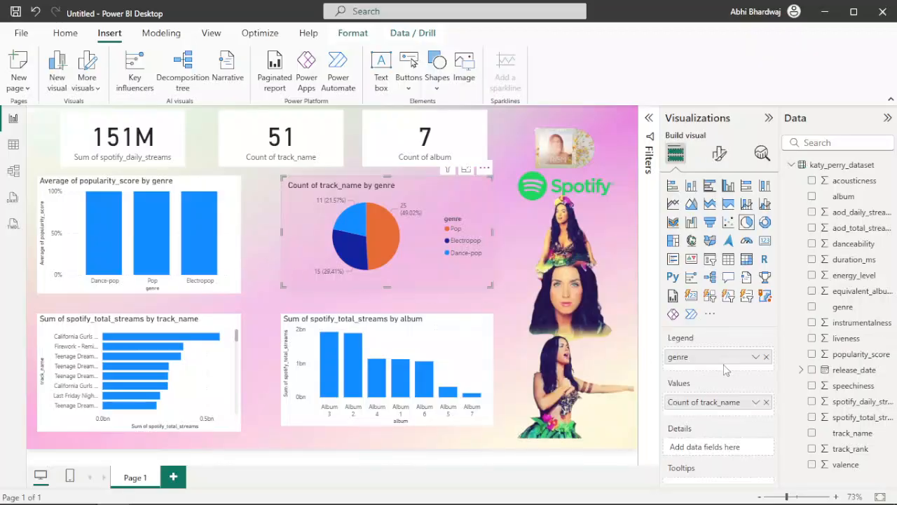
click(718, 153)
click(718, 212)
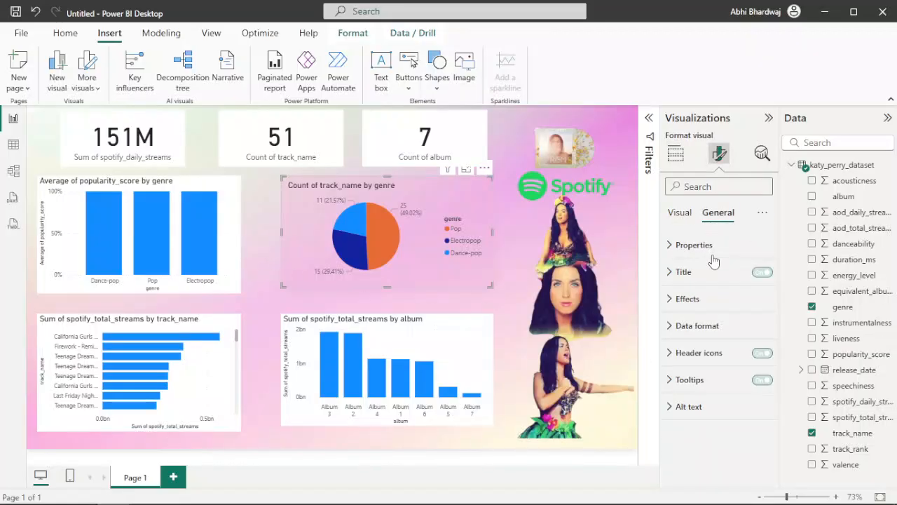
click(688, 297)
scroll(692, 419, down, 2)
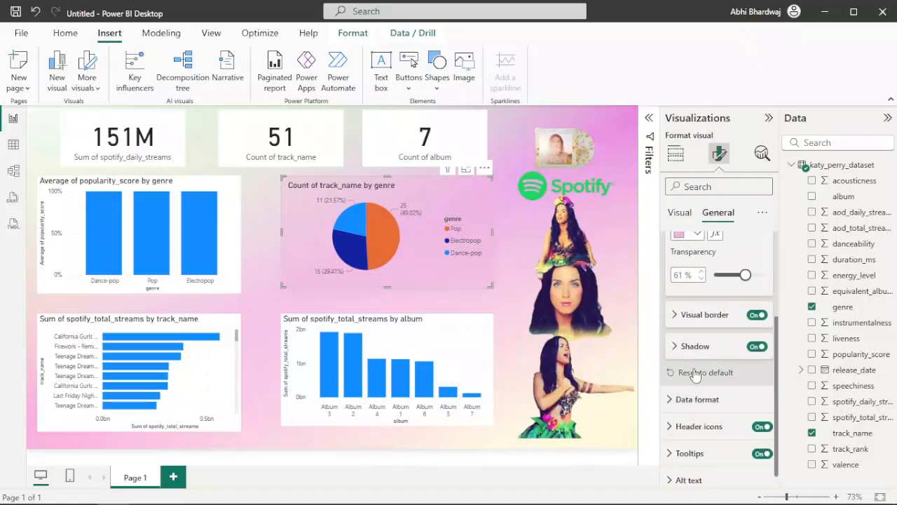
click(694, 346)
click(697, 381)
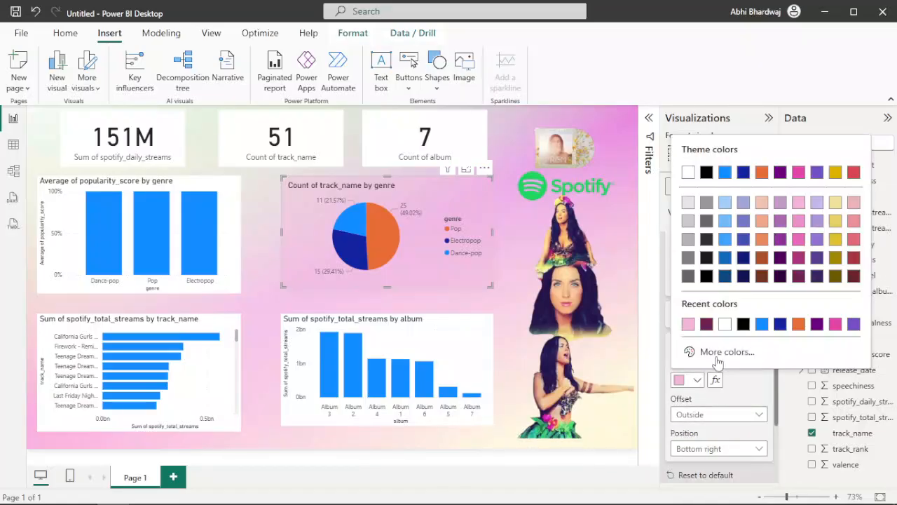
click(687, 171)
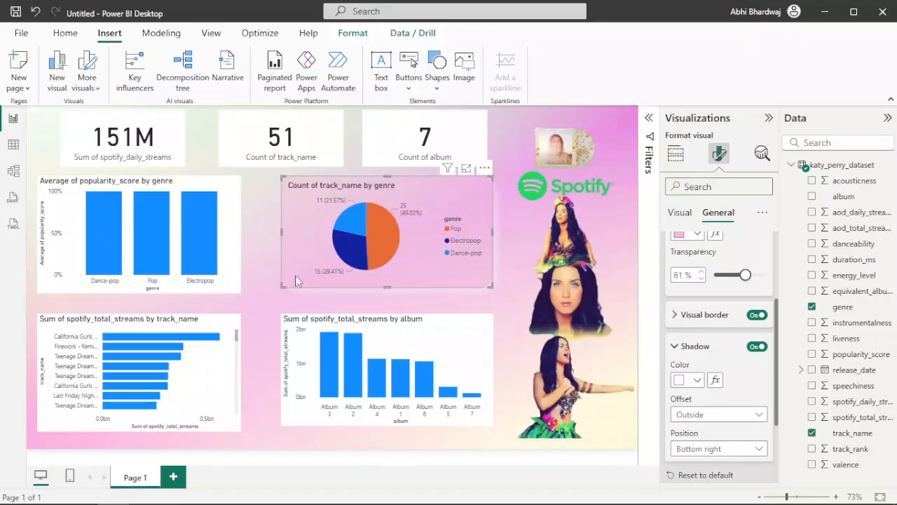
drag(746, 275, 770, 276)
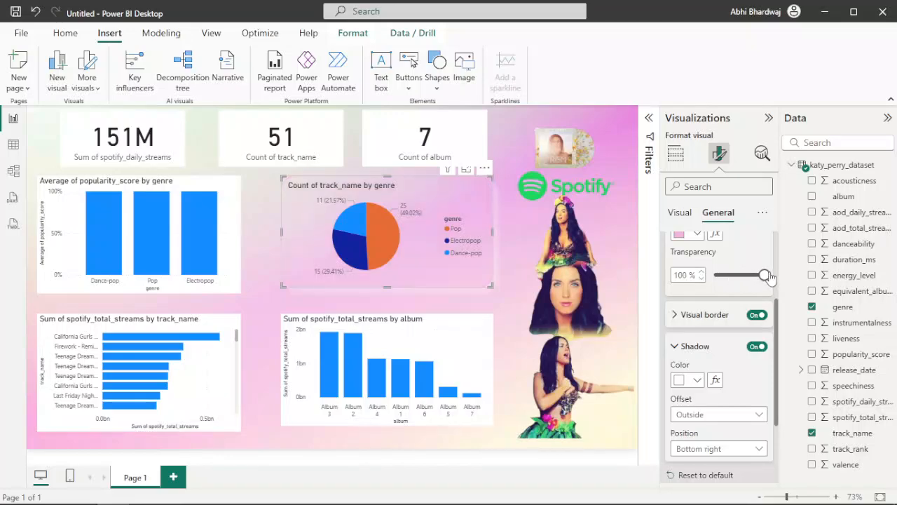
click(274, 300)
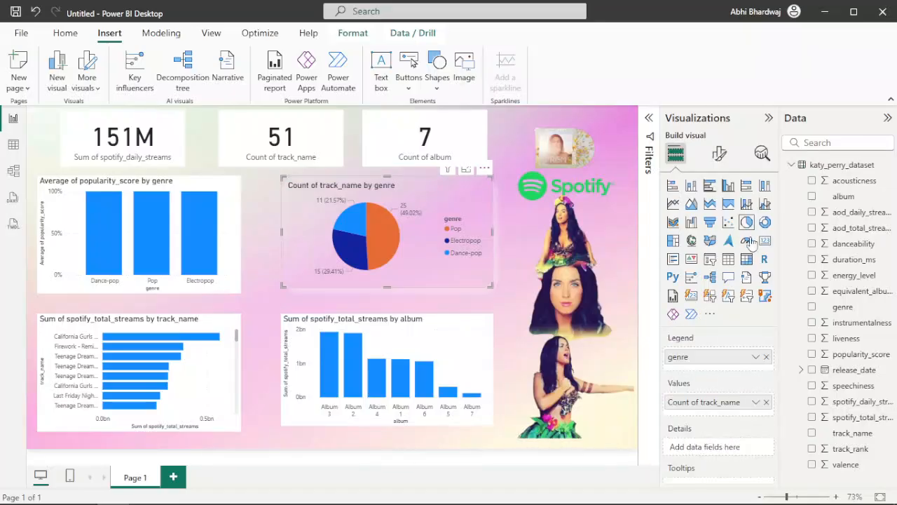
Set the pie chart's visual border to 5 px wide and white
click(718, 155)
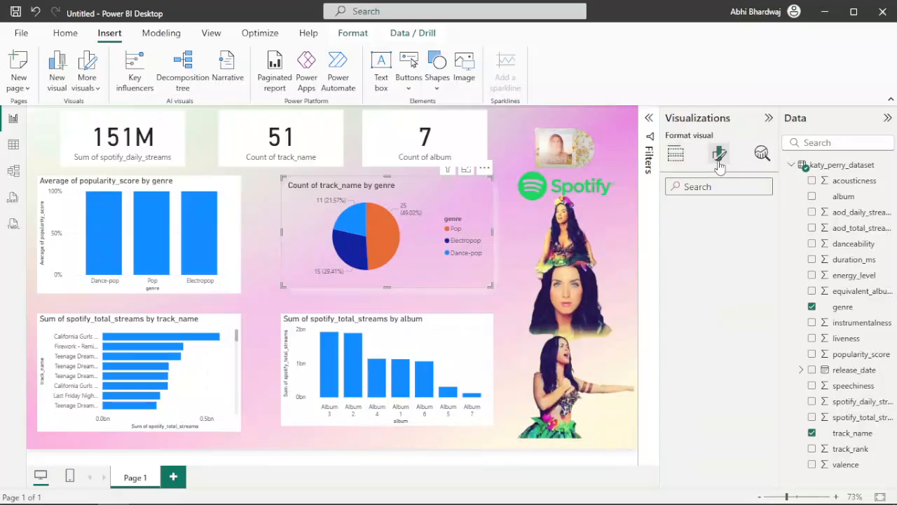
click(718, 212)
click(683, 299)
scroll(698, 387, down, 5)
click(705, 317)
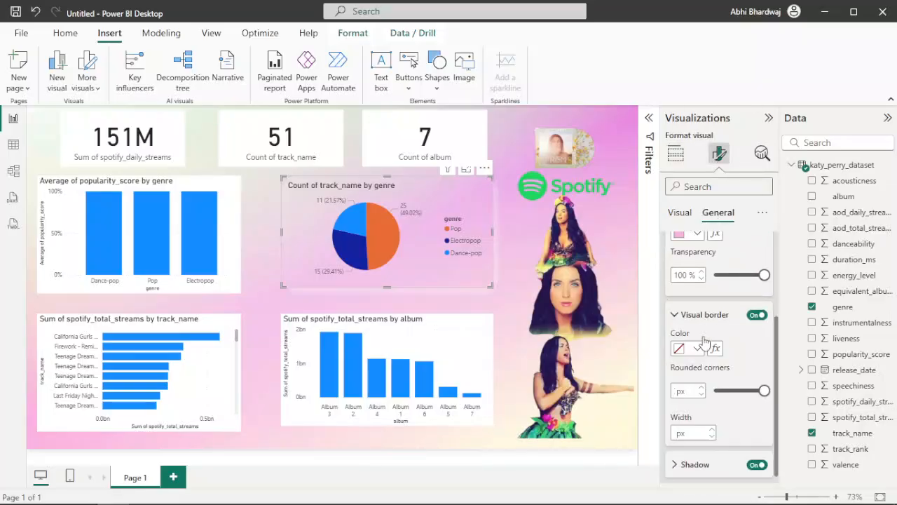
click(712, 432)
click(711, 429)
click(712, 430)
click(711, 430)
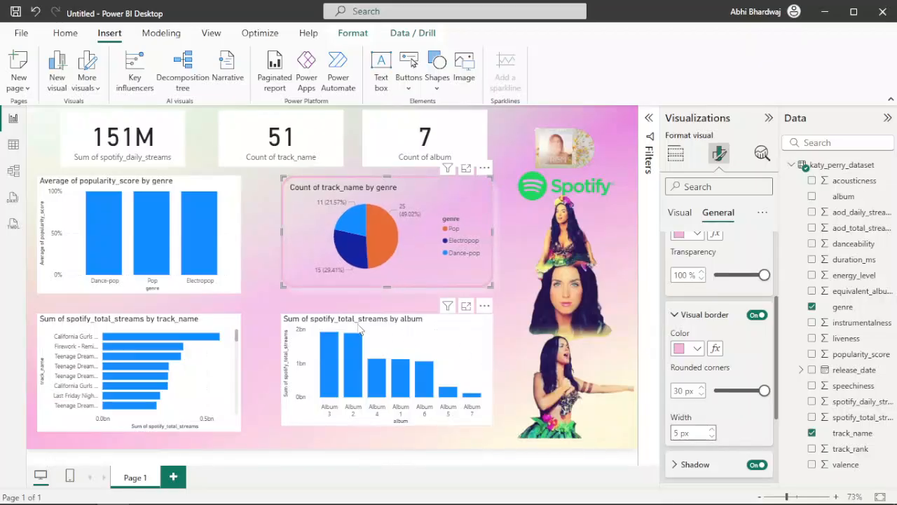
click(678, 349)
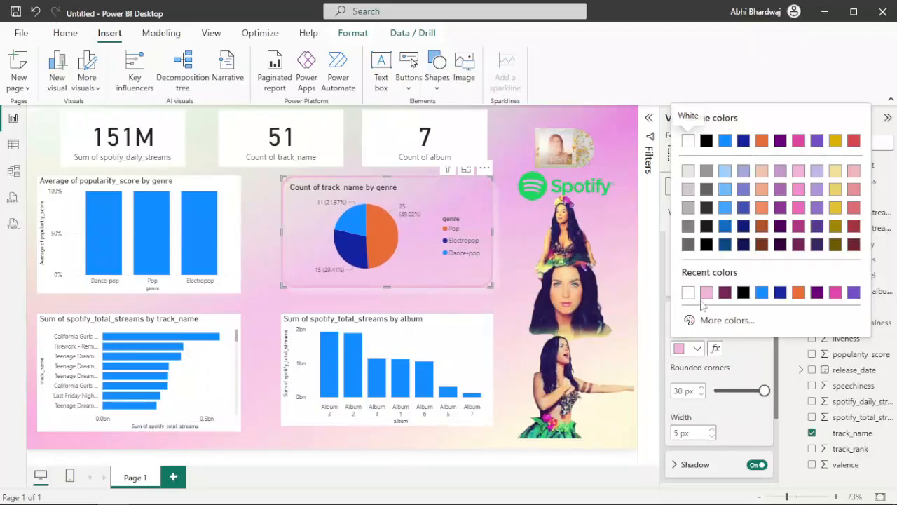
click(688, 293)
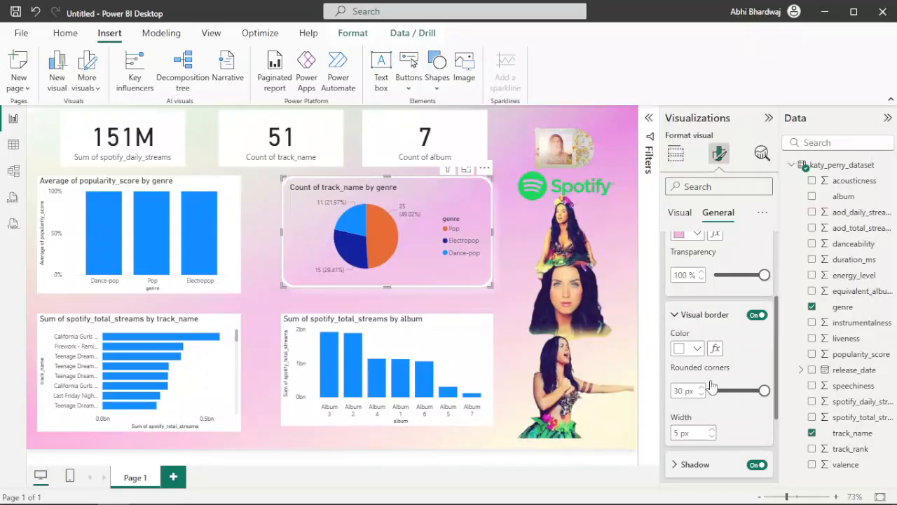
Change the pie chart's title text to "TRACK NAME BY GENRE"
click(286, 299)
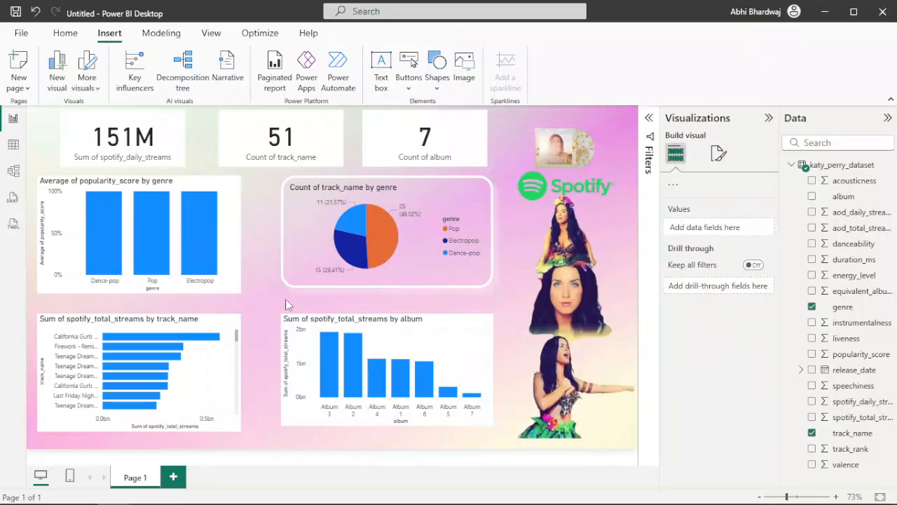
click(294, 278)
click(721, 155)
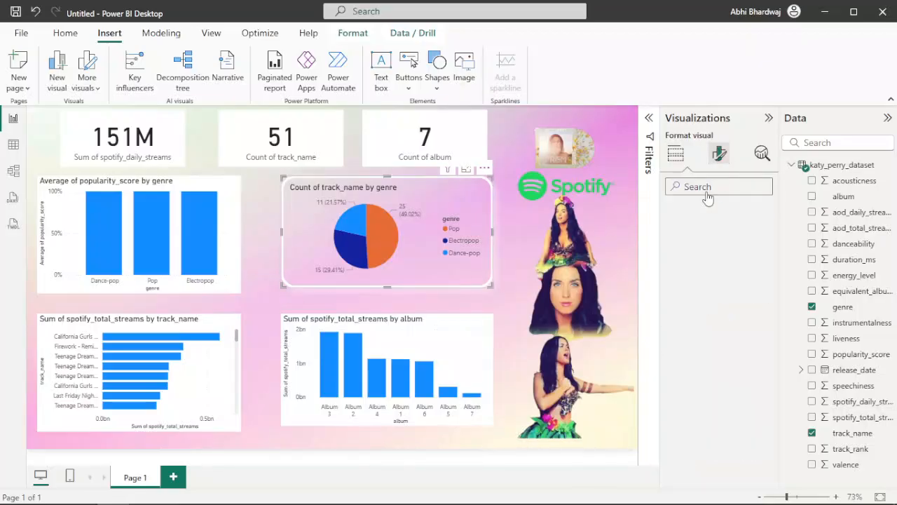
click(719, 212)
click(711, 273)
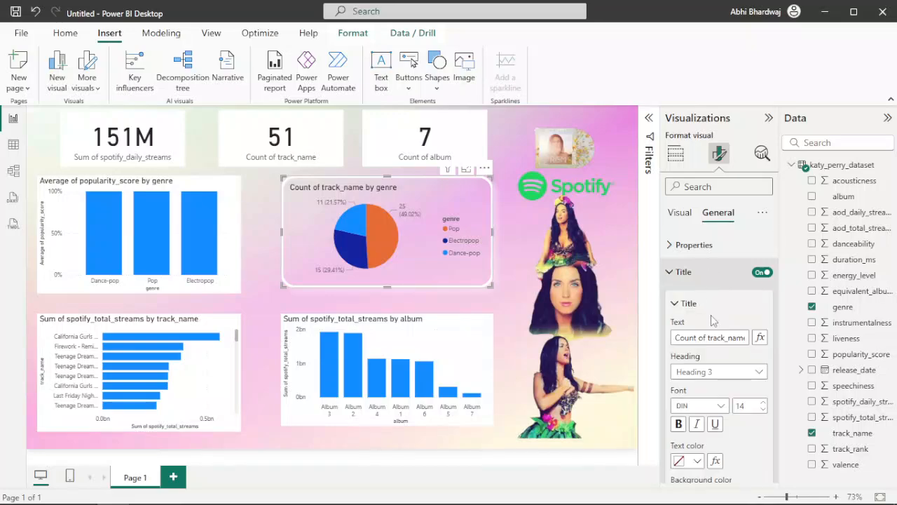
click(726, 337)
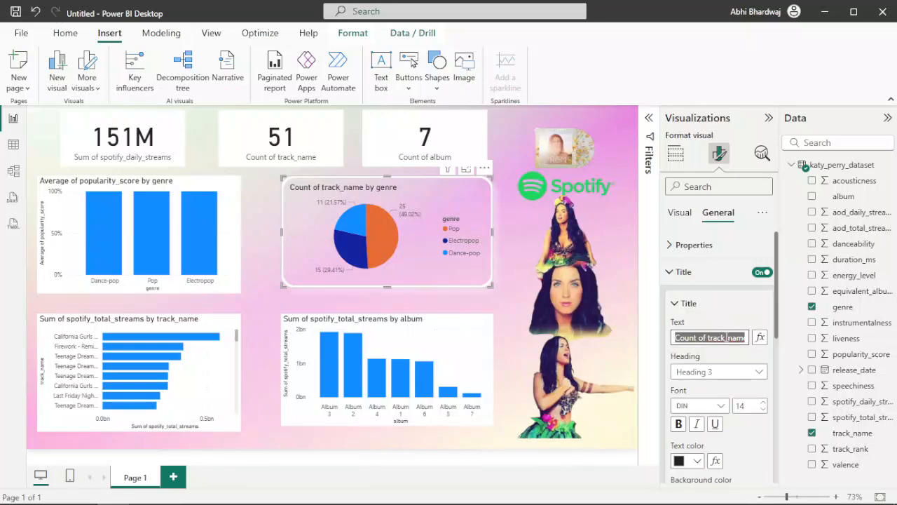
text(TRACK NAME BY GENRE)
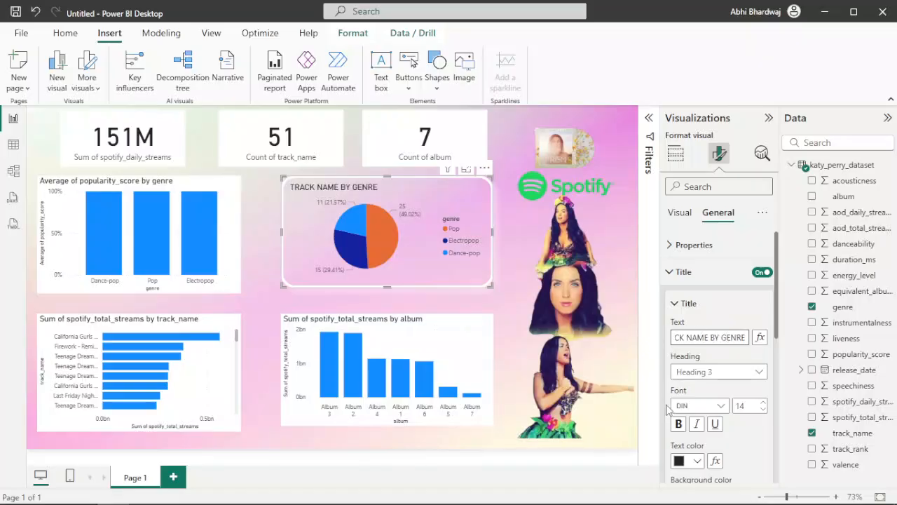
Format the pie chart's title as white, centered, bold text in the Arial Black font
click(680, 461)
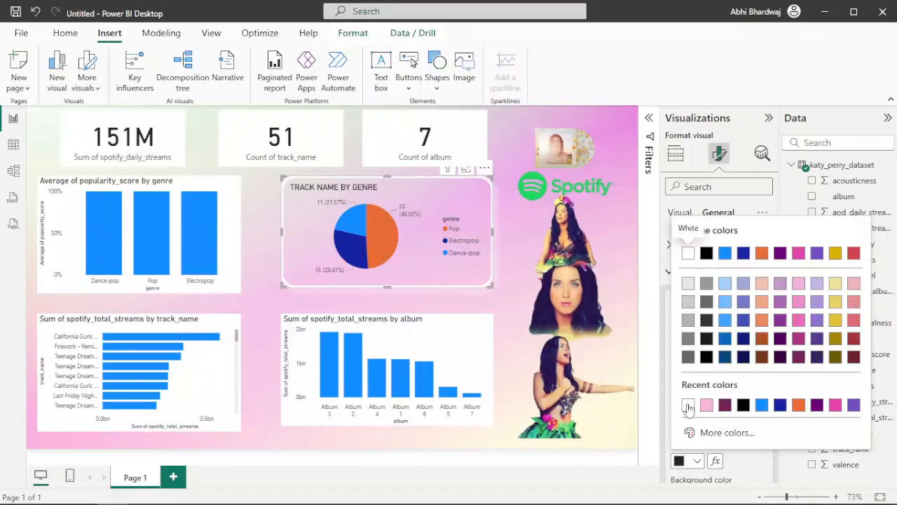
click(688, 407)
scroll(715, 424, down, 2)
click(696, 464)
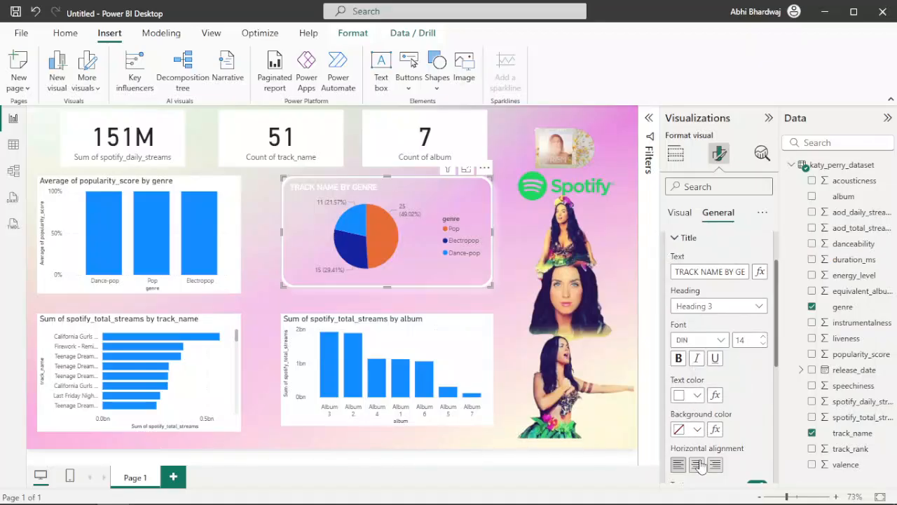
click(679, 359)
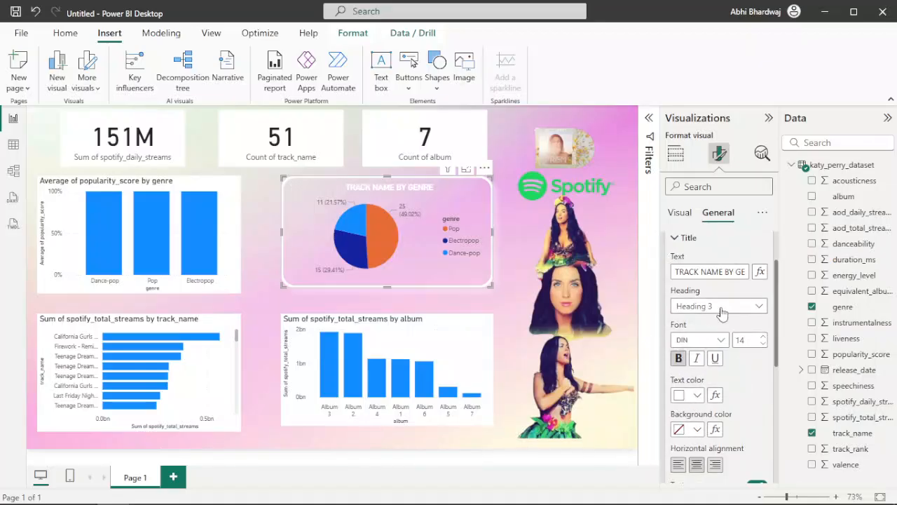
click(715, 340)
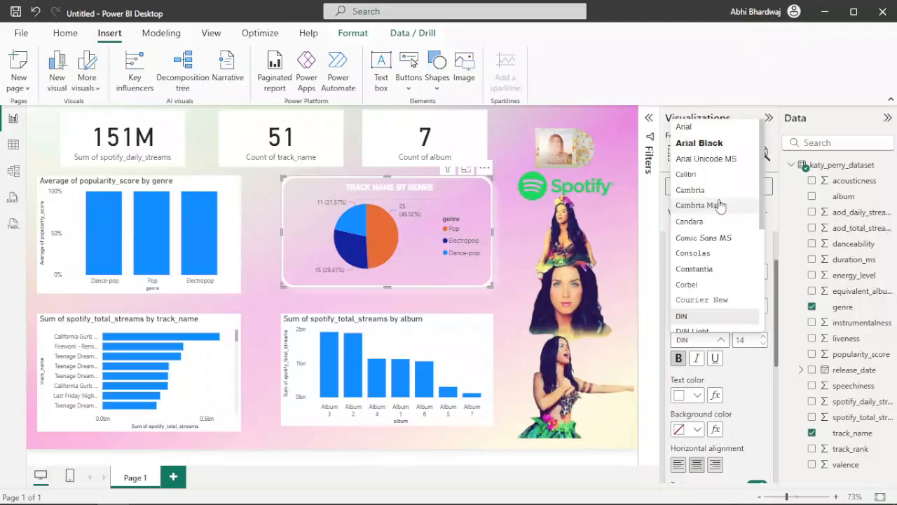
click(719, 143)
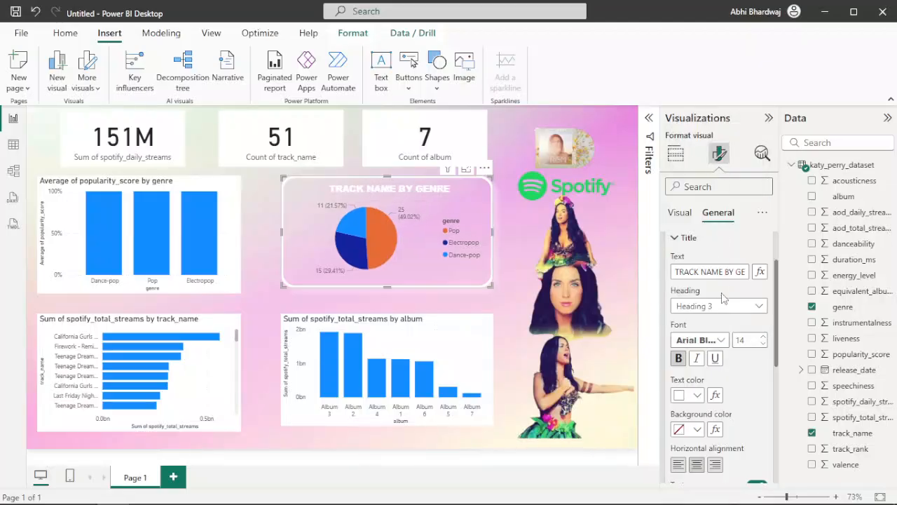
Turn off the pie chart's detail labels and its legend title
scroll(732, 371, down, 5)
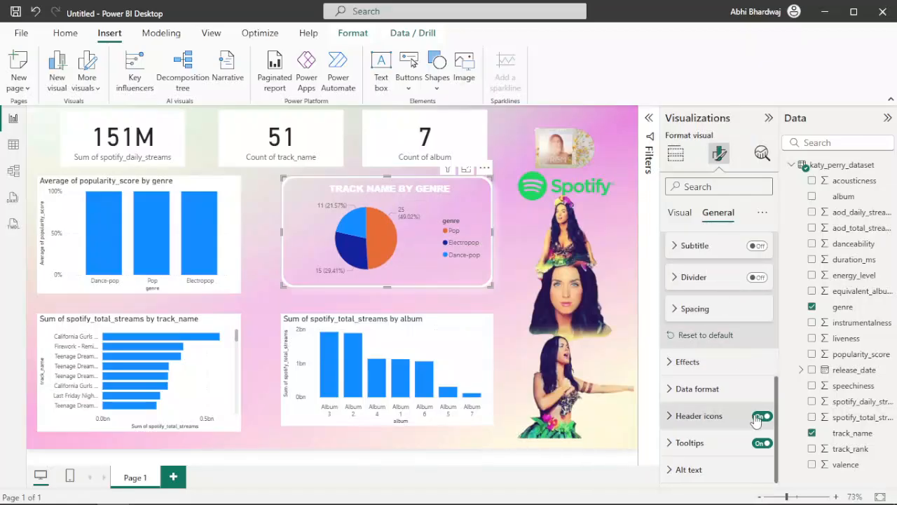
scroll(694, 361, up, 5)
click(682, 213)
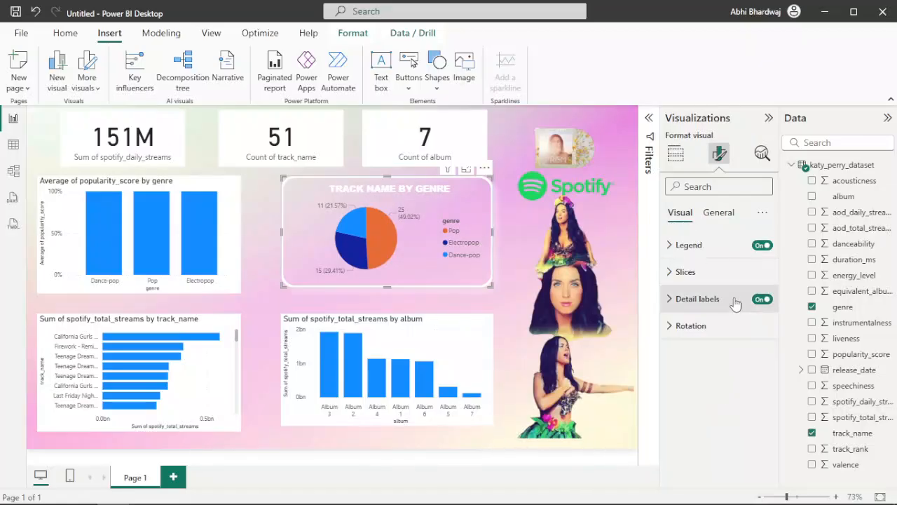
click(763, 299)
click(704, 249)
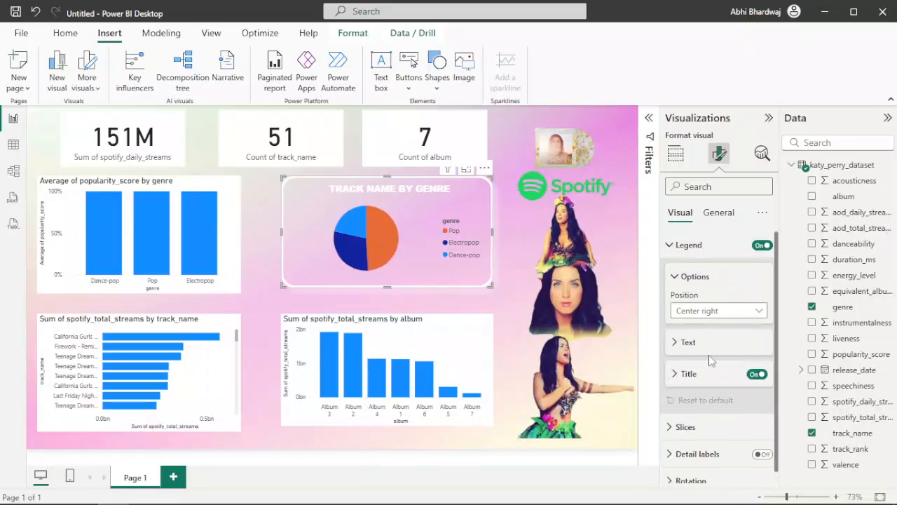
click(690, 375)
double_click(685, 408)
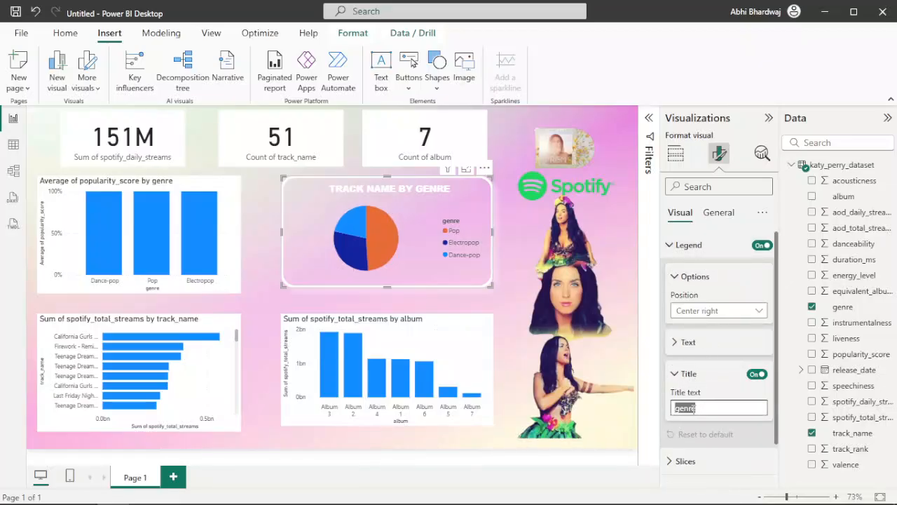
click(757, 374)
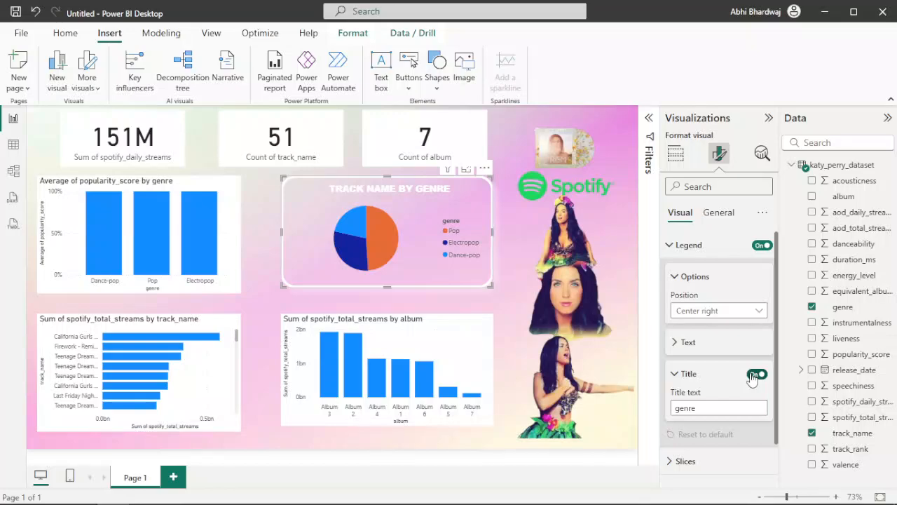
Set the color of the pie chart's Pop slice to pink #e669b9 (Theme color 5, 20% lighter)
scroll(704, 411, down, 1)
click(701, 416)
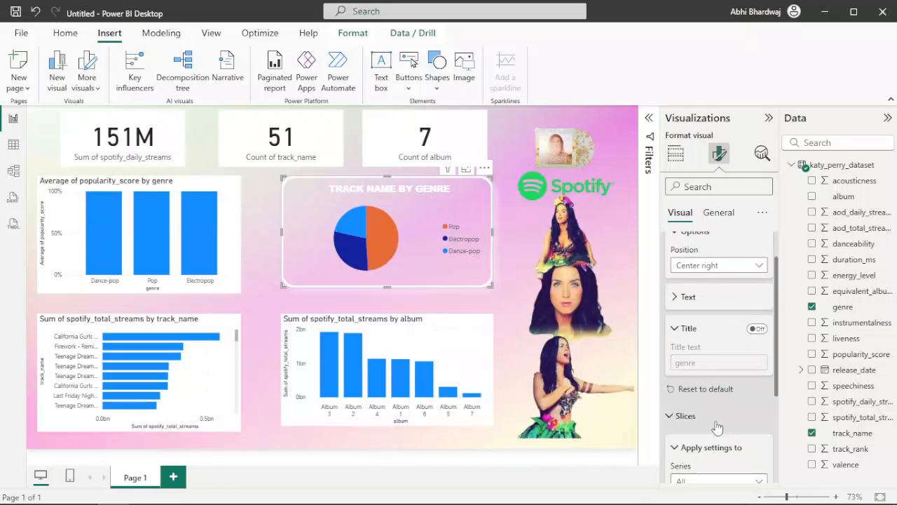
scroll(715, 419, down, 3)
click(694, 382)
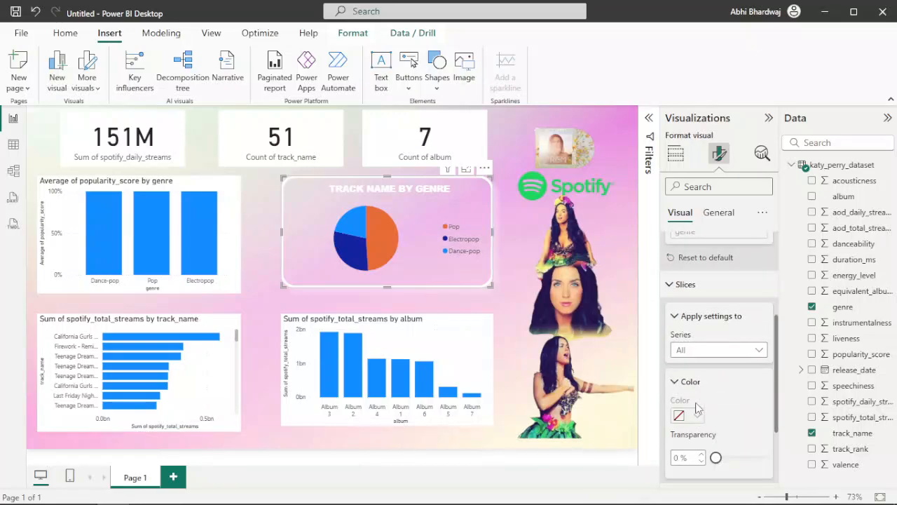
click(713, 350)
click(704, 382)
click(696, 417)
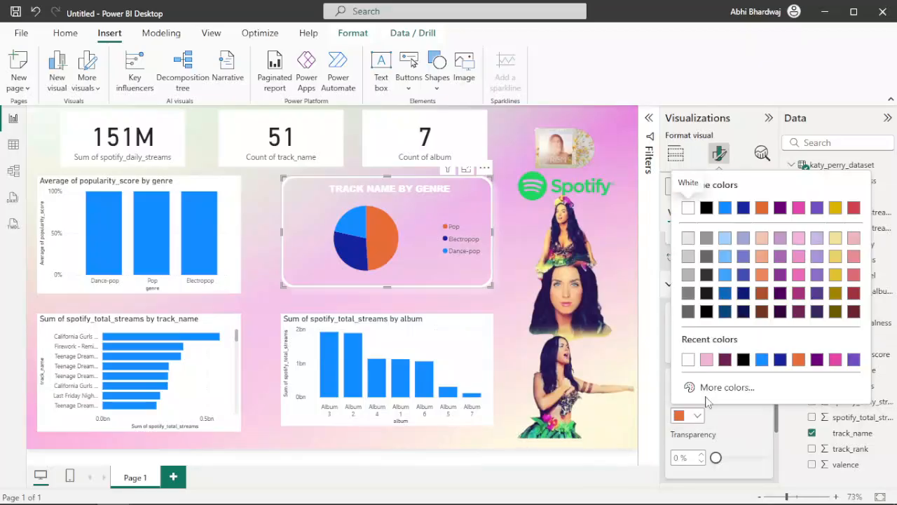
click(707, 360)
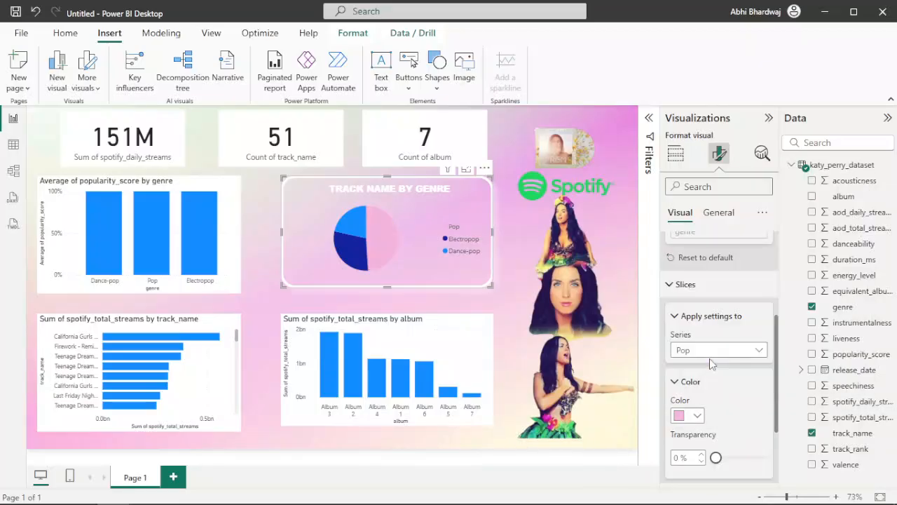
click(693, 418)
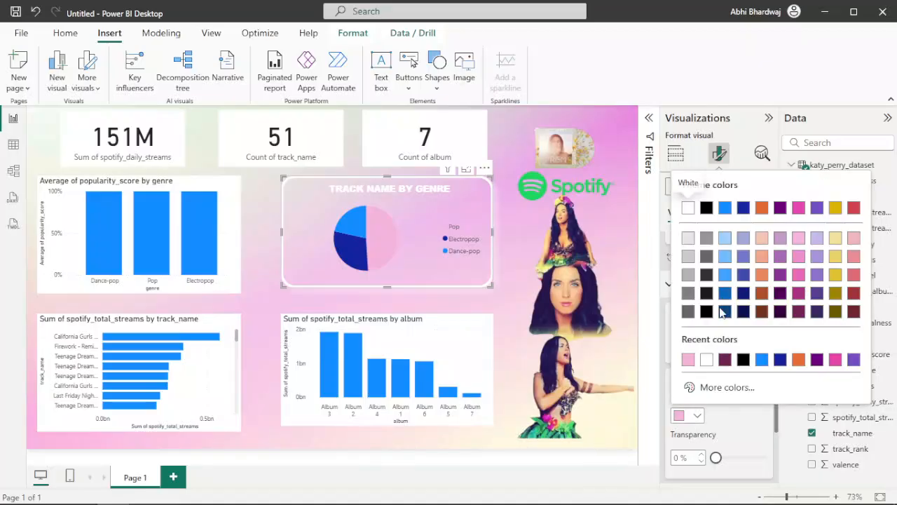
click(798, 293)
click(694, 415)
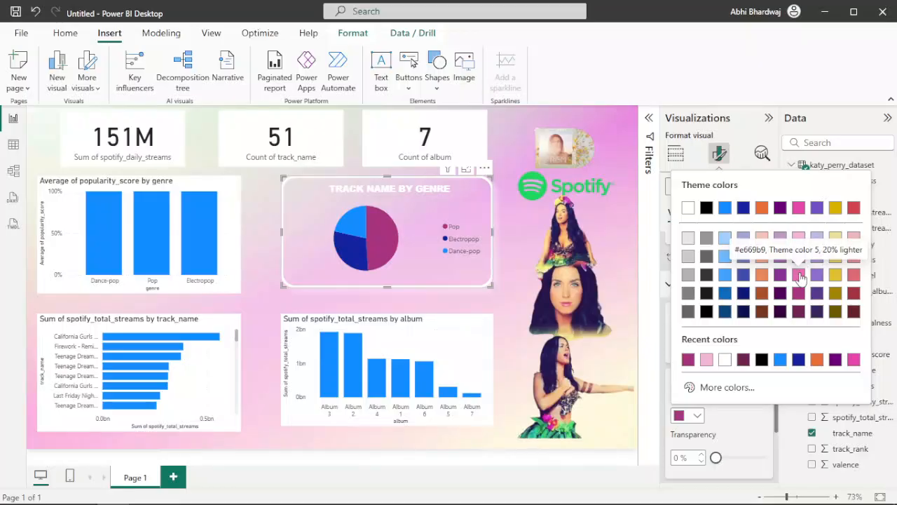
click(800, 275)
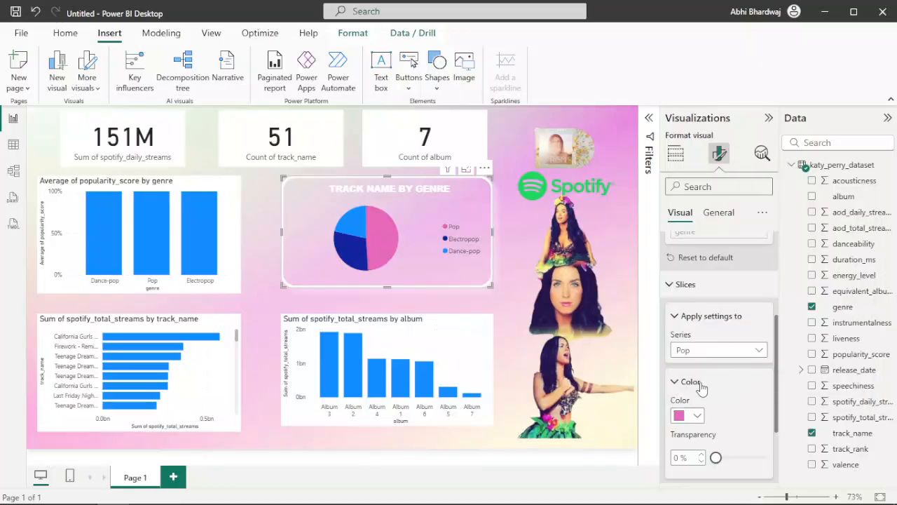
Set the color of the pie chart's Electropop slice to light pink
click(710, 355)
click(704, 400)
click(696, 415)
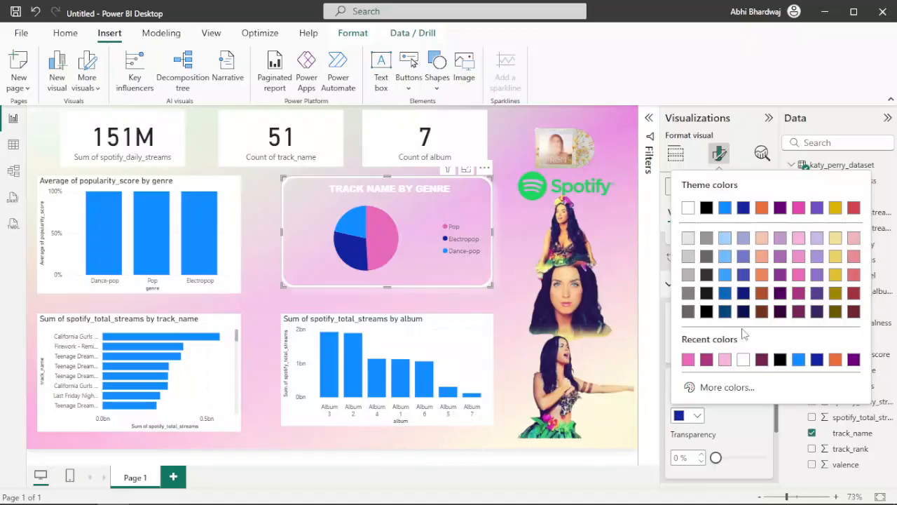
click(803, 241)
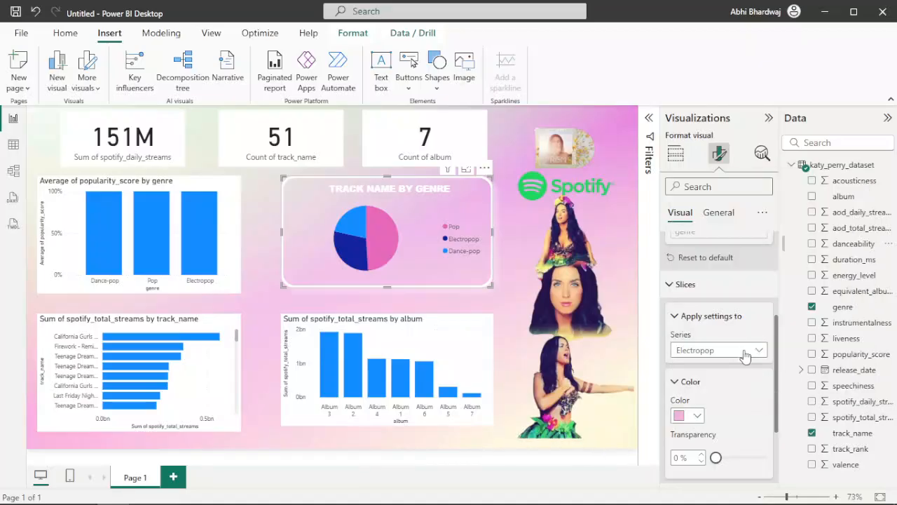
Set the pie chart's Dance-pop slice to the custom pale pink #FDD3EE
click(708, 352)
click(707, 414)
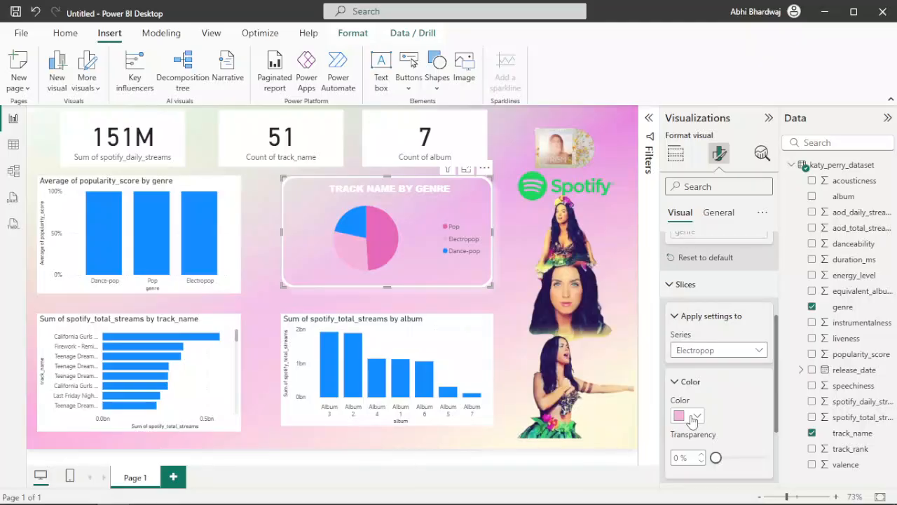
click(696, 415)
click(803, 239)
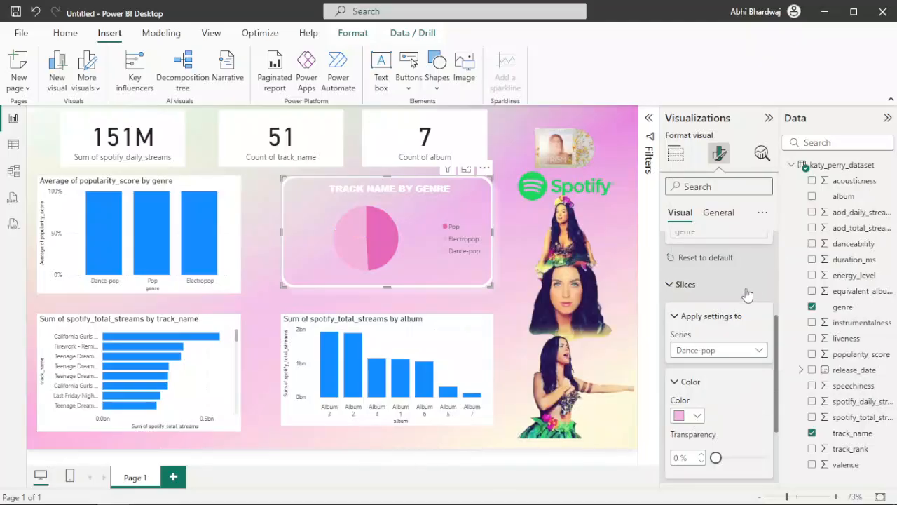
click(699, 418)
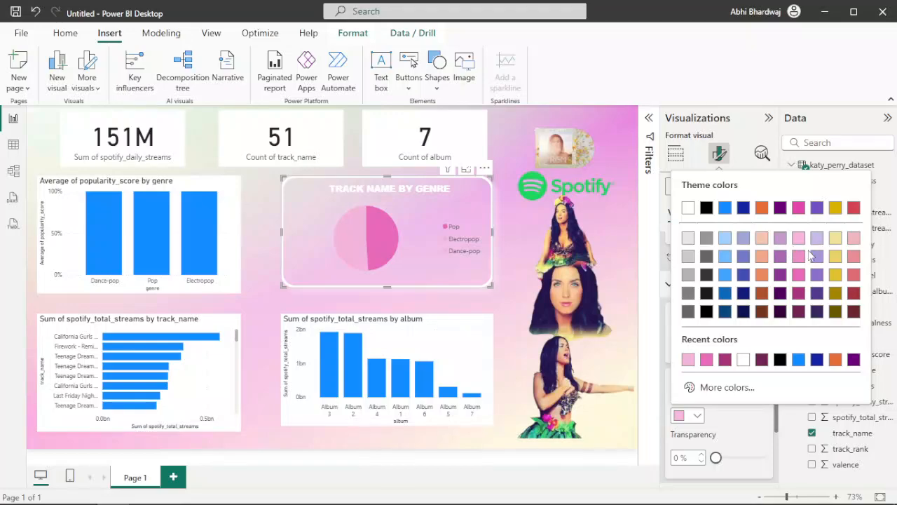
click(729, 387)
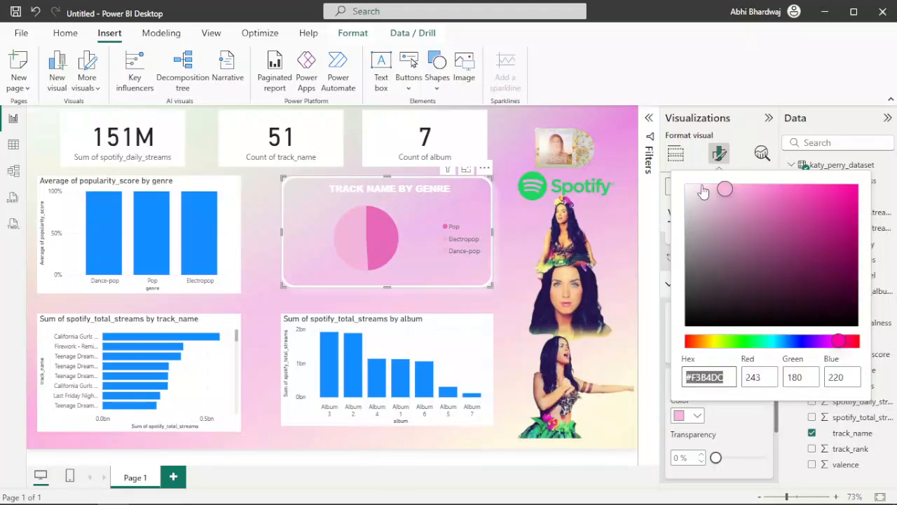
drag(722, 189, 709, 185)
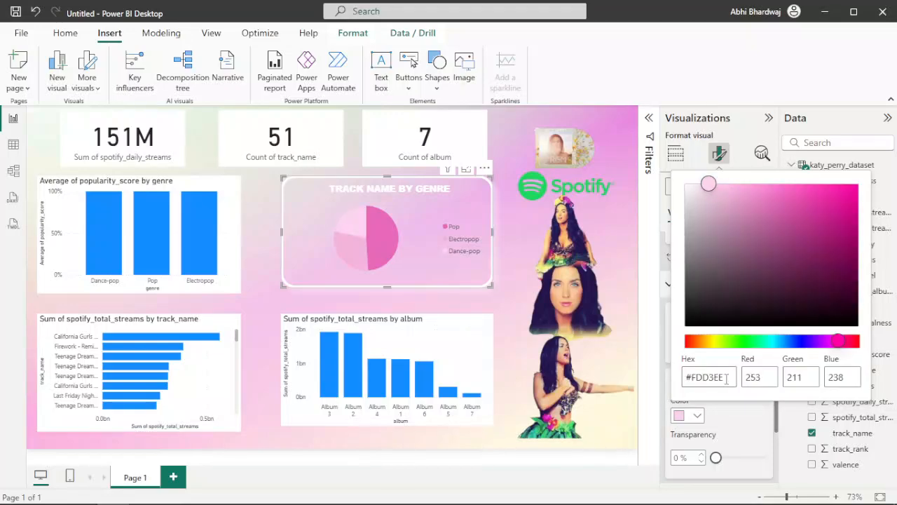
click(750, 423)
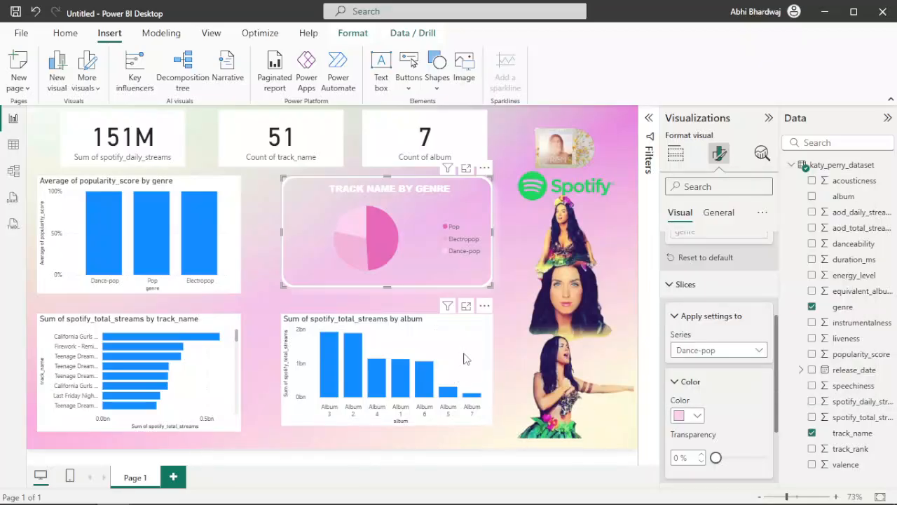
Turn off the X-axis title of the streams-by-album column chart and make its X-axis values white
click(468, 346)
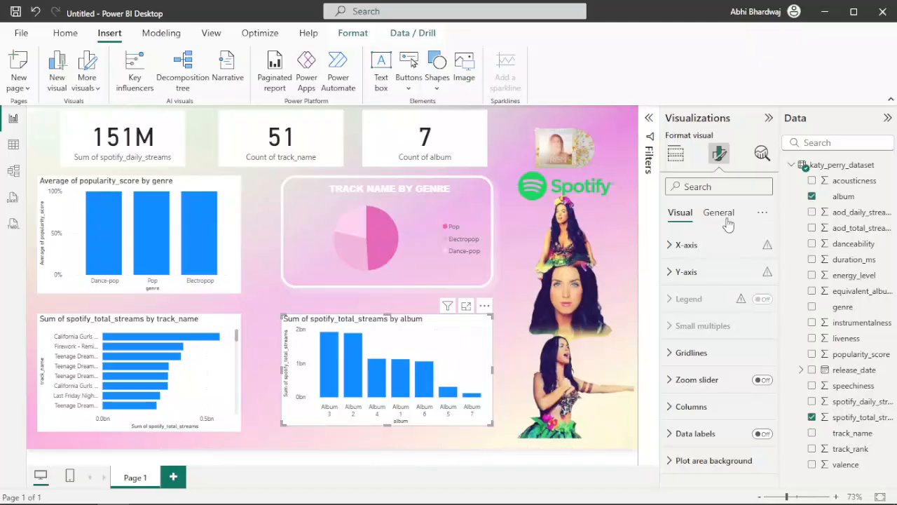
click(699, 242)
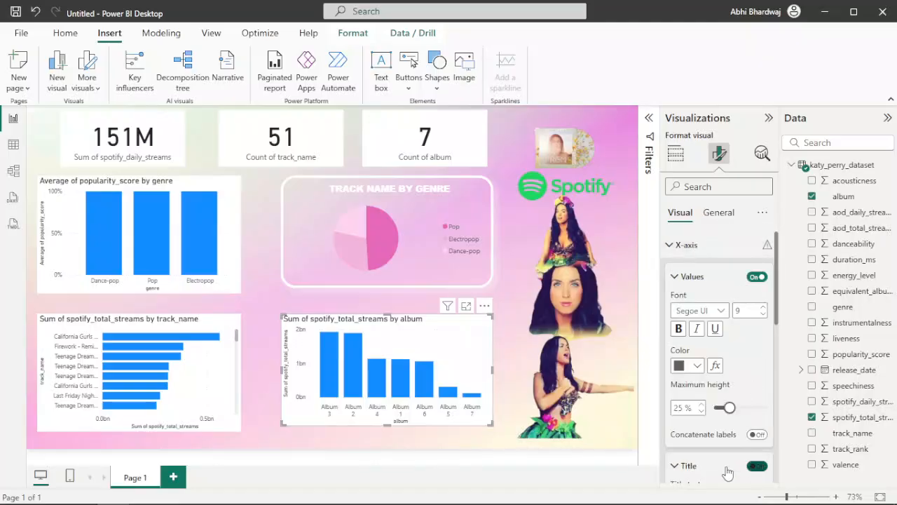
click(755, 467)
click(688, 366)
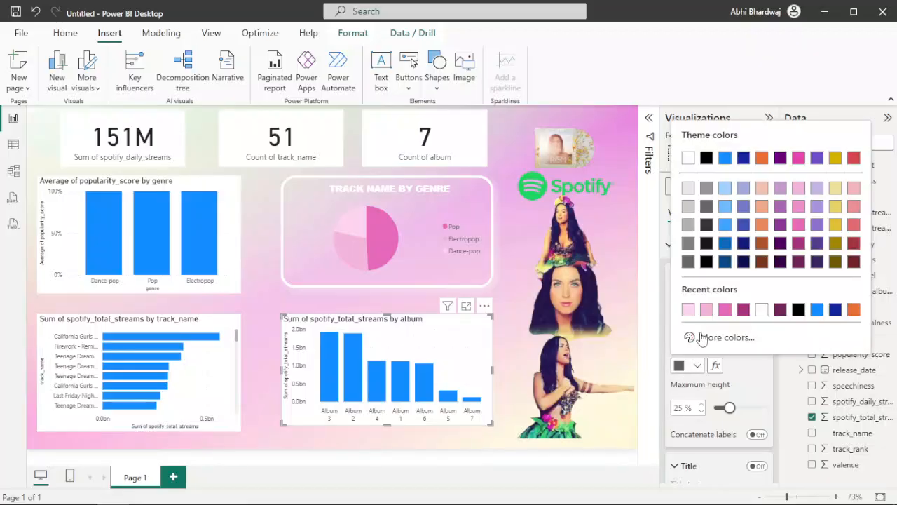
click(761, 309)
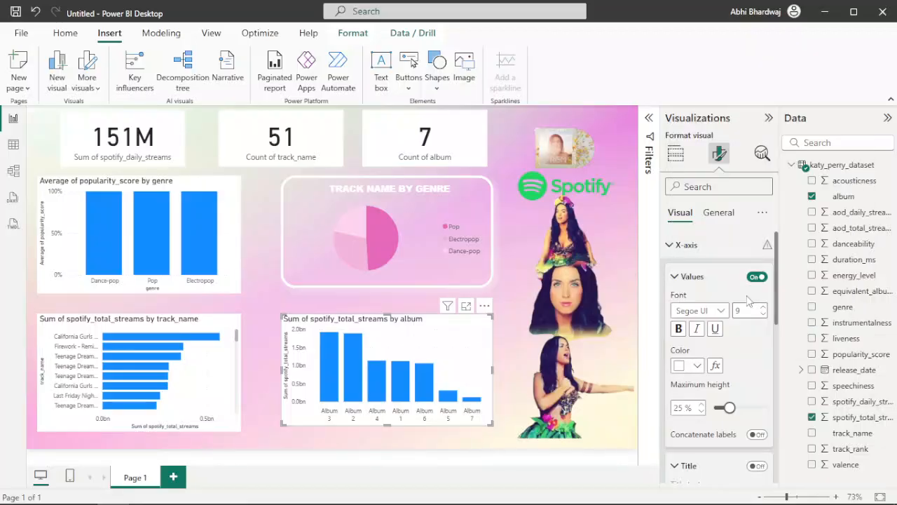
Give the streams-by-album column chart a light pink background with 70% transparency
click(717, 212)
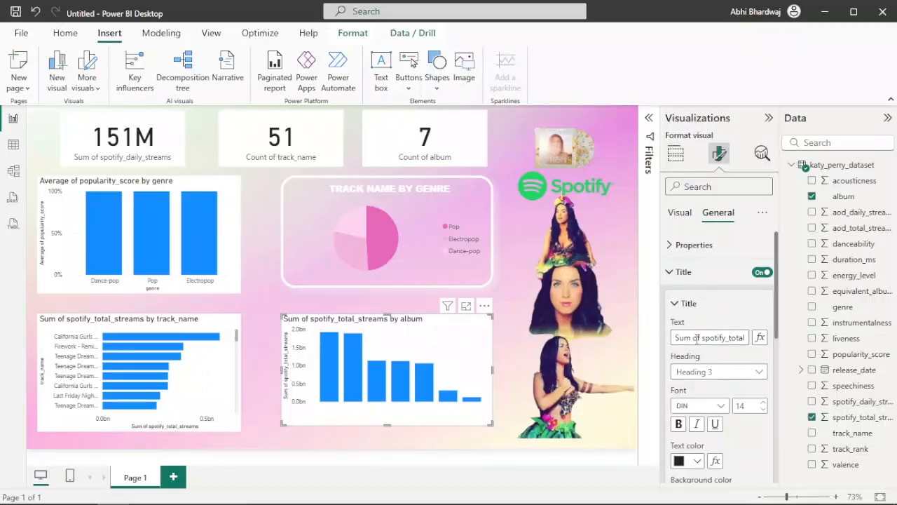
scroll(709, 392, down, 8)
click(691, 369)
click(690, 435)
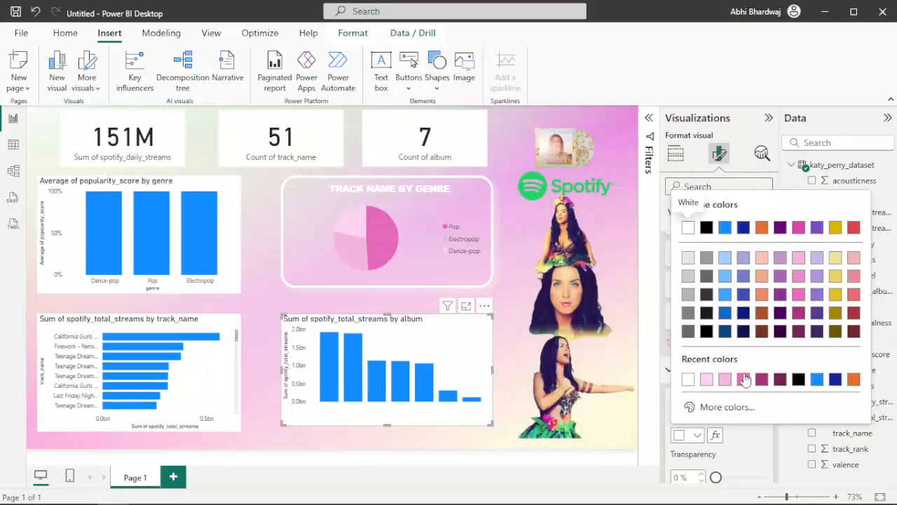
click(707, 379)
scroll(722, 385, down, 3)
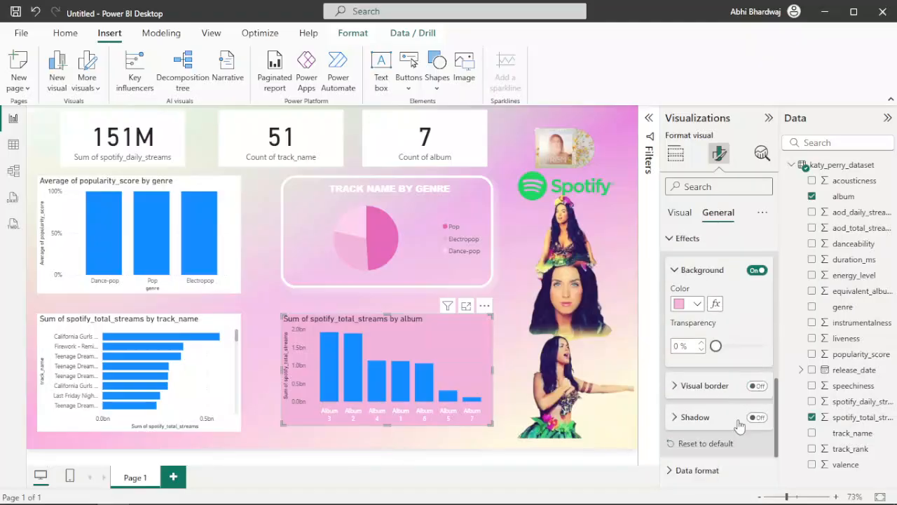
drag(715, 346, 751, 350)
Add a white 4 px visual border and a white shadow to the streams-by-album chart
click(757, 386)
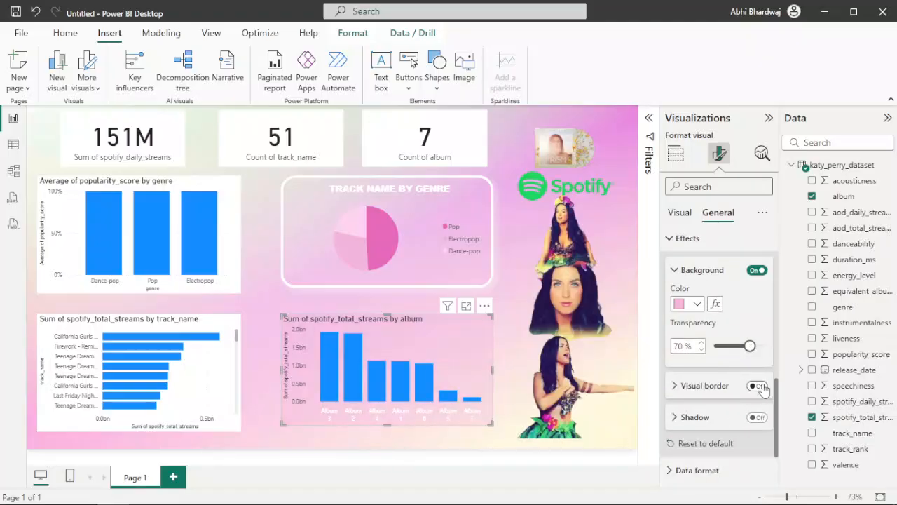
click(694, 387)
click(692, 422)
click(707, 367)
scroll(729, 440, down, 3)
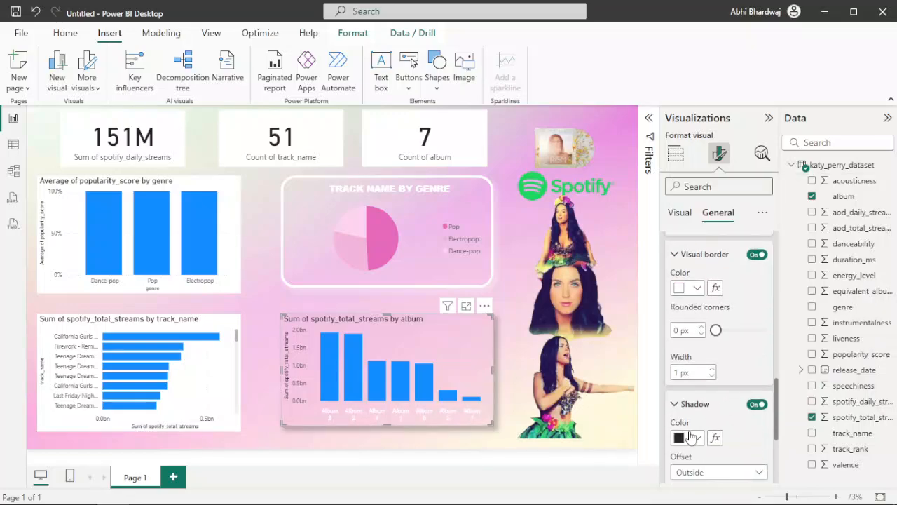
click(691, 437)
click(692, 382)
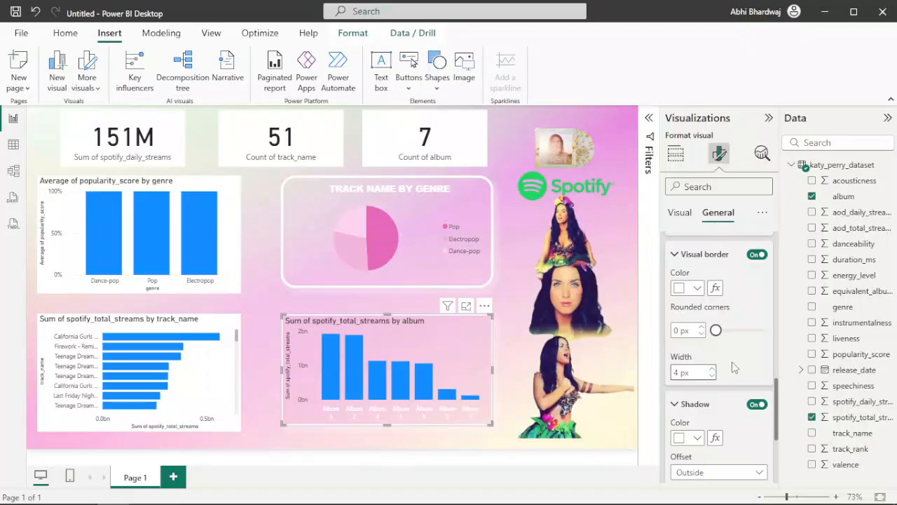
Change the streams-by-album chart's title text to TOTAL STREAMS BY ALBUM
scroll(704, 322, up, 10)
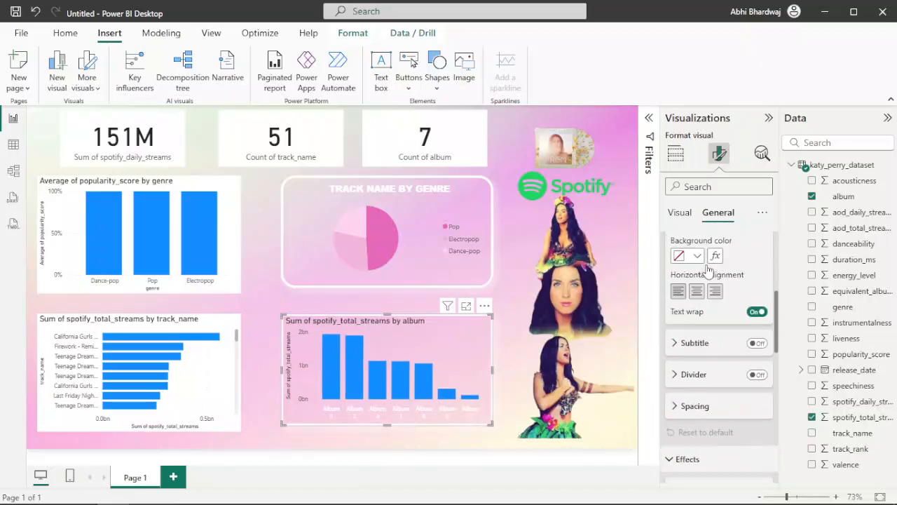
triple_click(703, 338)
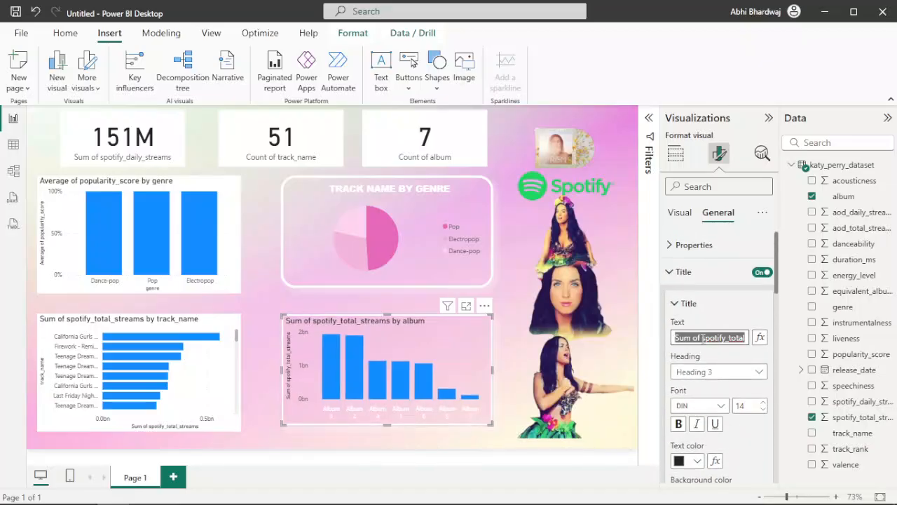
text(TREAMS BY AK)
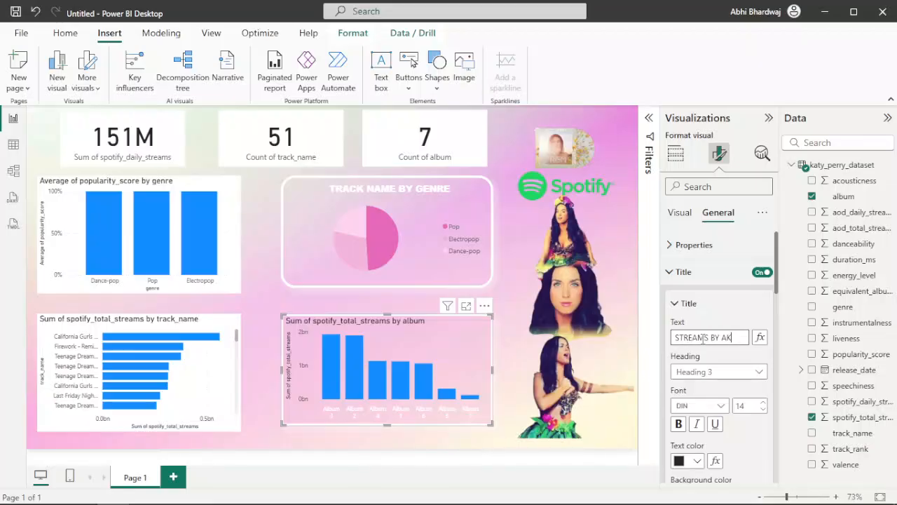
key(BackSpace)
text(LBUM)
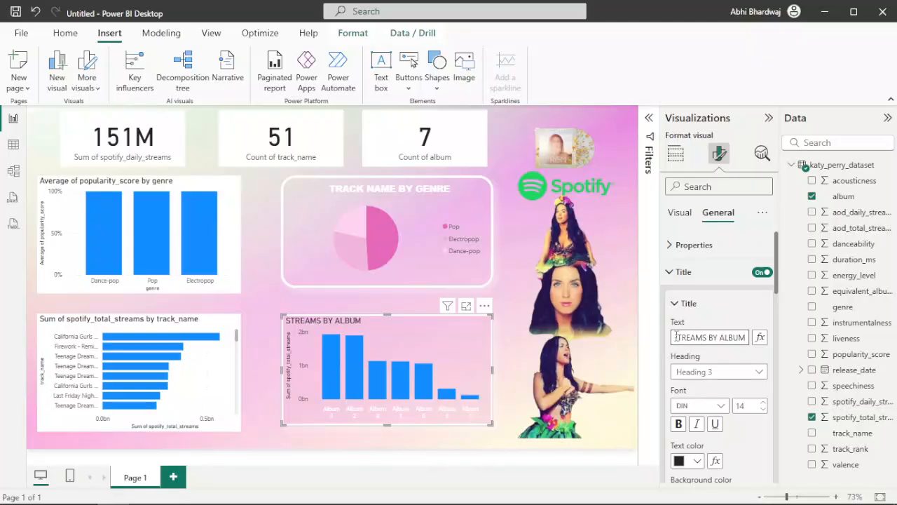
click(676, 337)
text(TOTAL)
Format the album chart's title in bold white Arial Black and center it
click(700, 407)
click(694, 210)
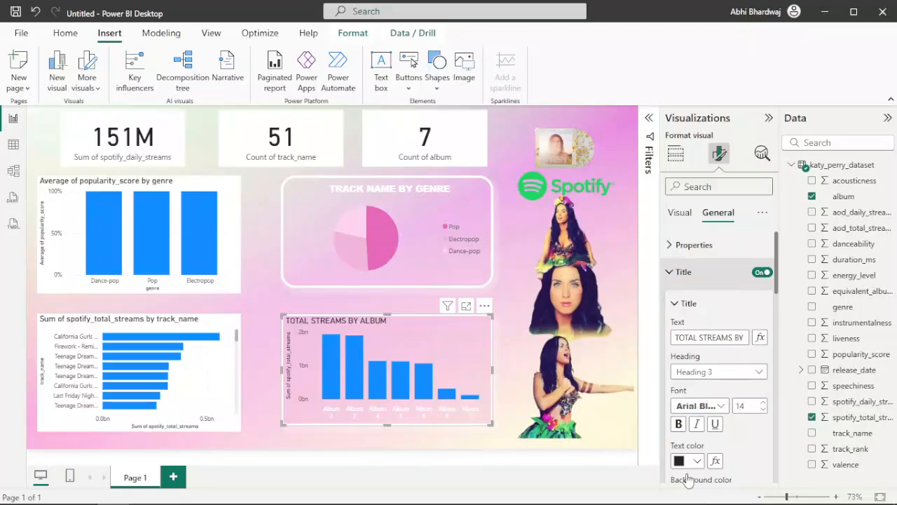
click(697, 461)
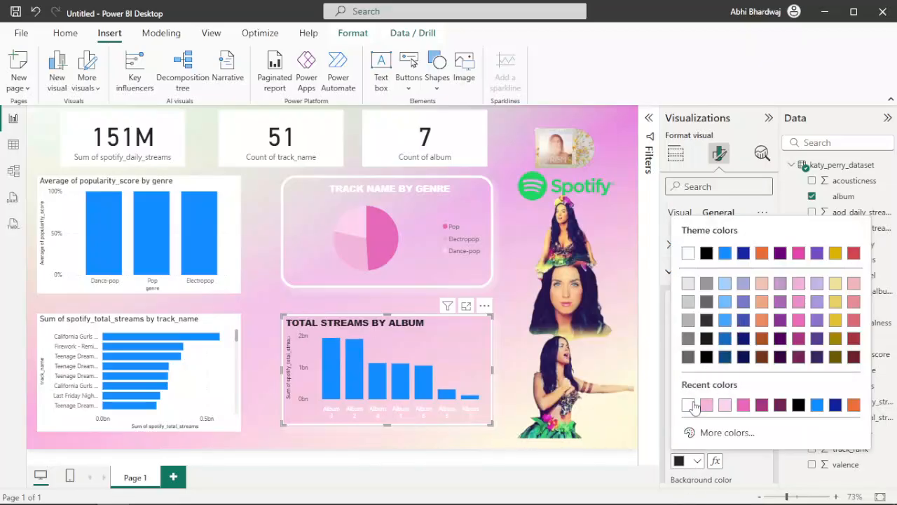
click(688, 404)
click(678, 359)
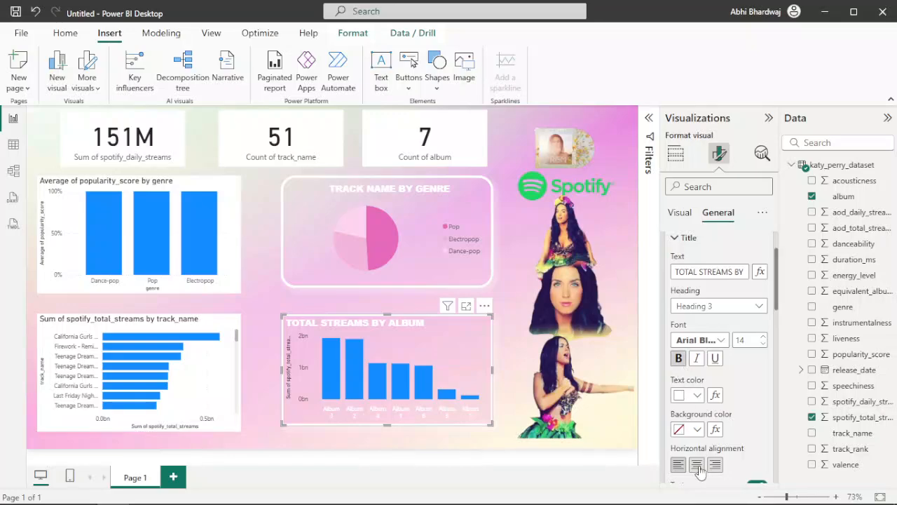
click(696, 465)
Turn off the album chart's Y-axis title and make its Y-axis values white
scroll(710, 443, down, 5)
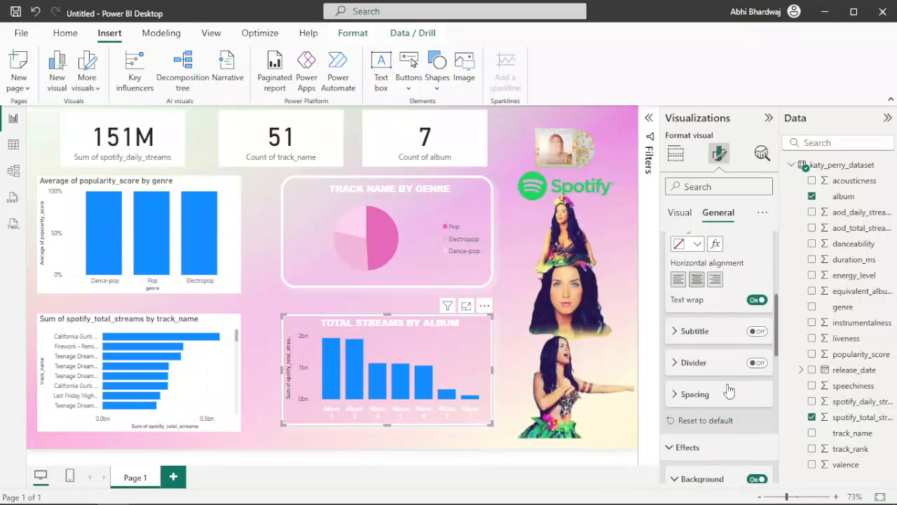
scroll(744, 406, down, 1)
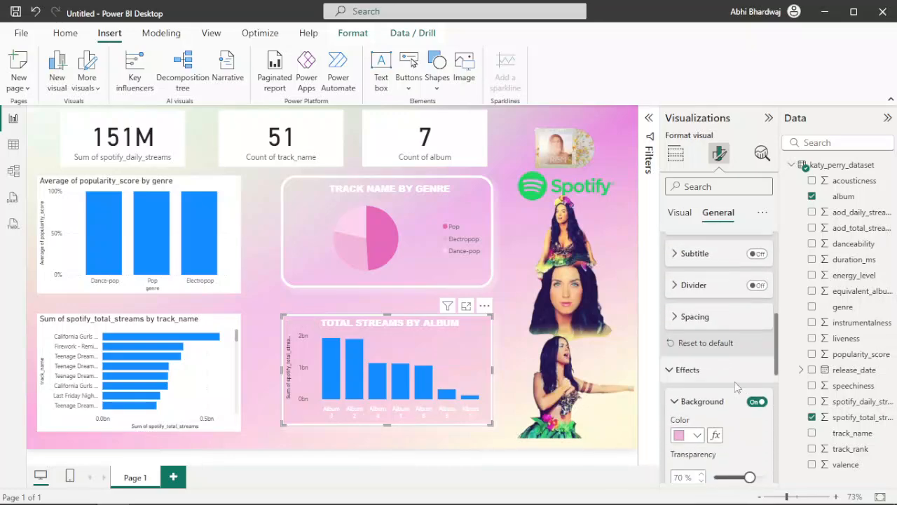
click(674, 214)
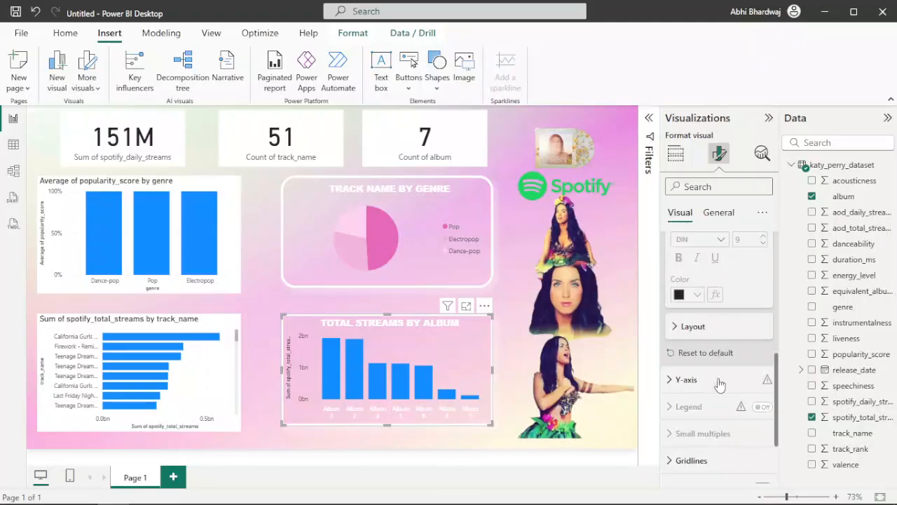
scroll(718, 372, down, 1)
scroll(717, 357, up, 3)
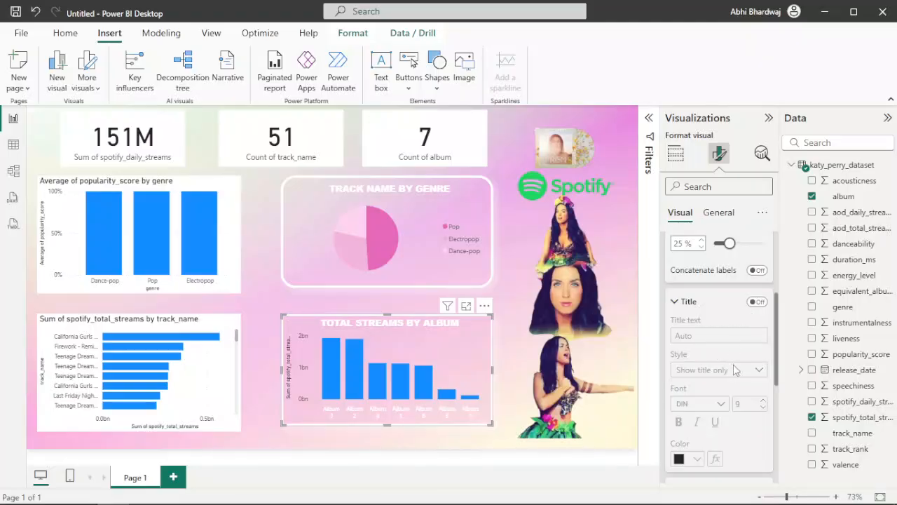
scroll(722, 354, down, 3)
click(717, 347)
scroll(743, 378, down, 2)
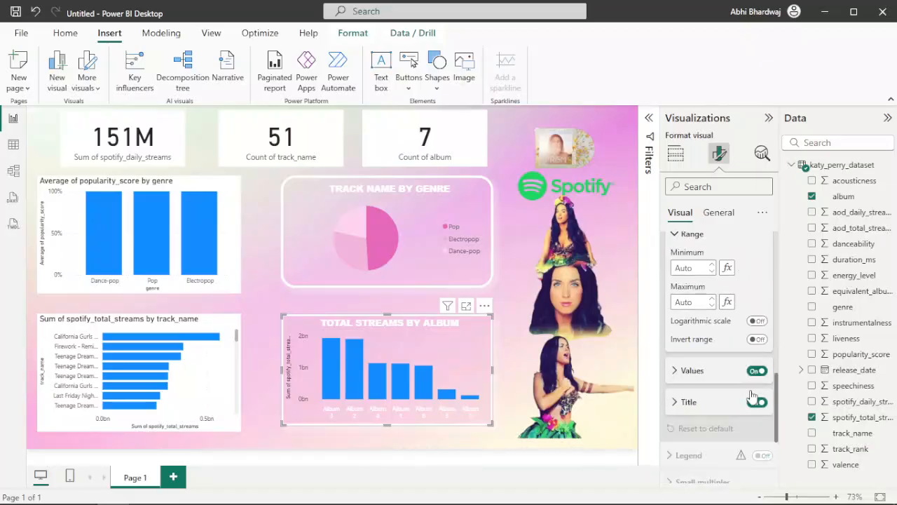
scroll(752, 396, down, 1)
click(757, 349)
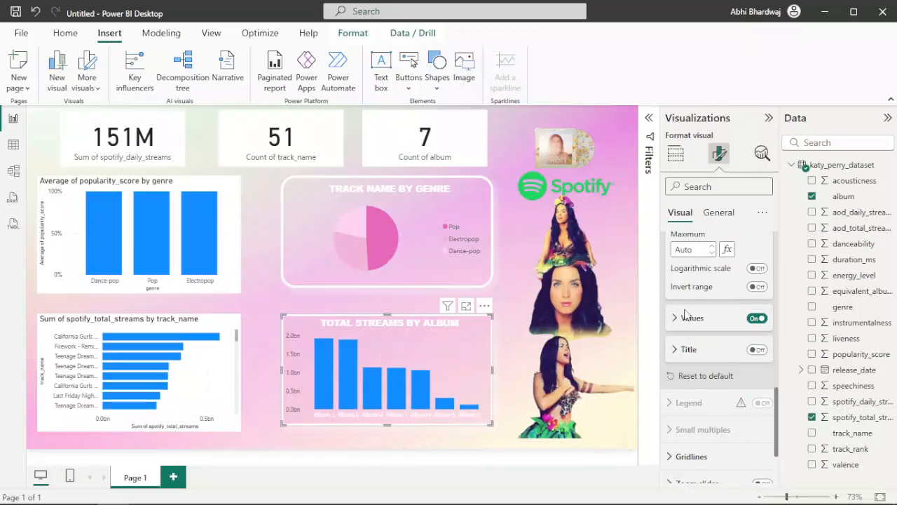
click(686, 320)
click(695, 408)
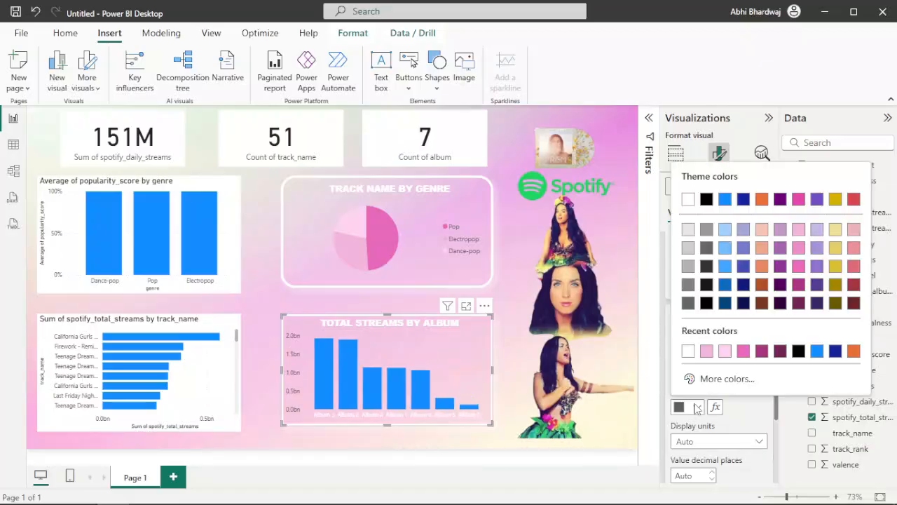
click(688, 352)
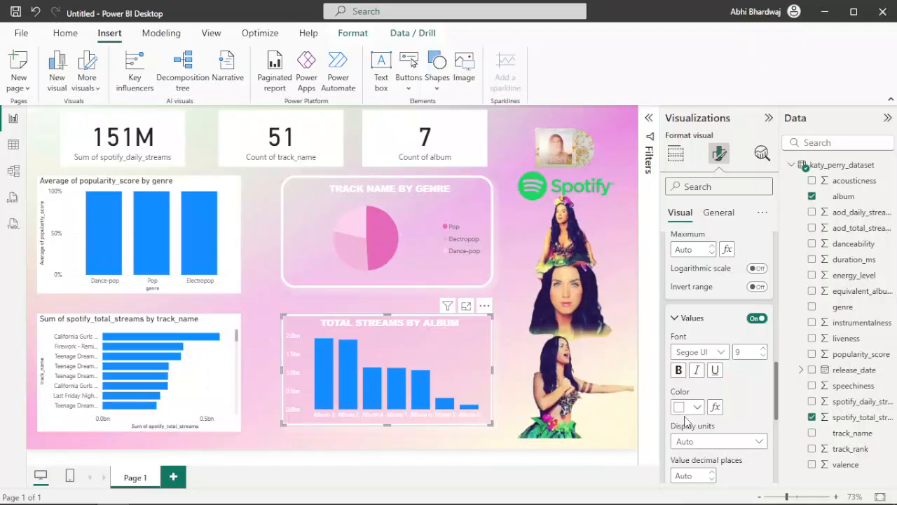
Color the album chart's columns with the recent pale pink at 50% transparency
scroll(706, 415, up, 5)
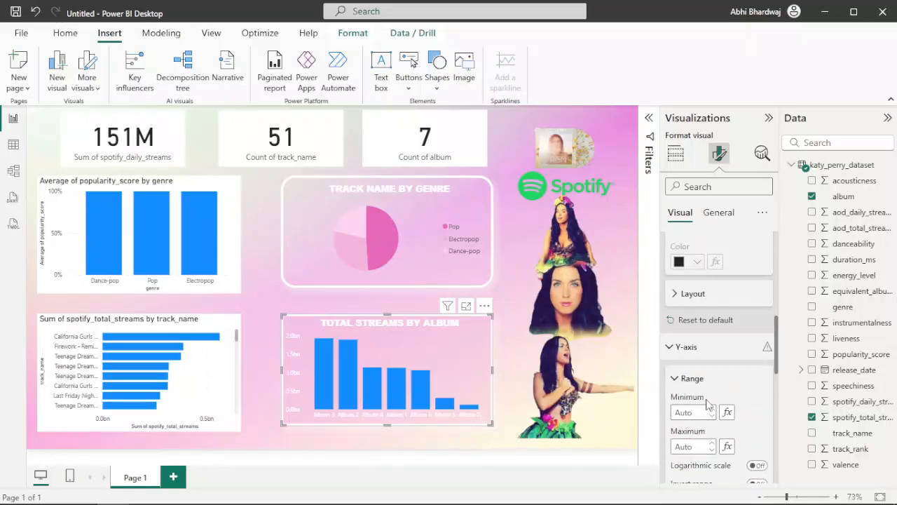
scroll(708, 404, down, 5)
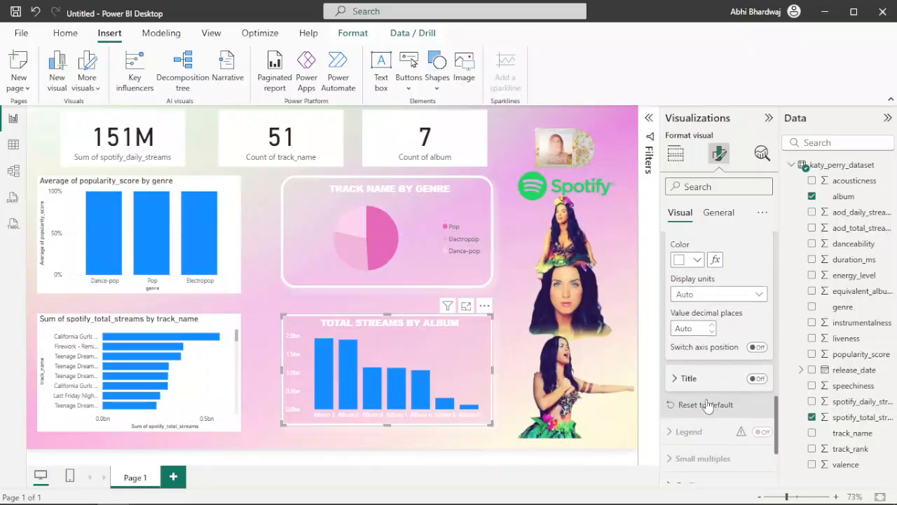
click(706, 417)
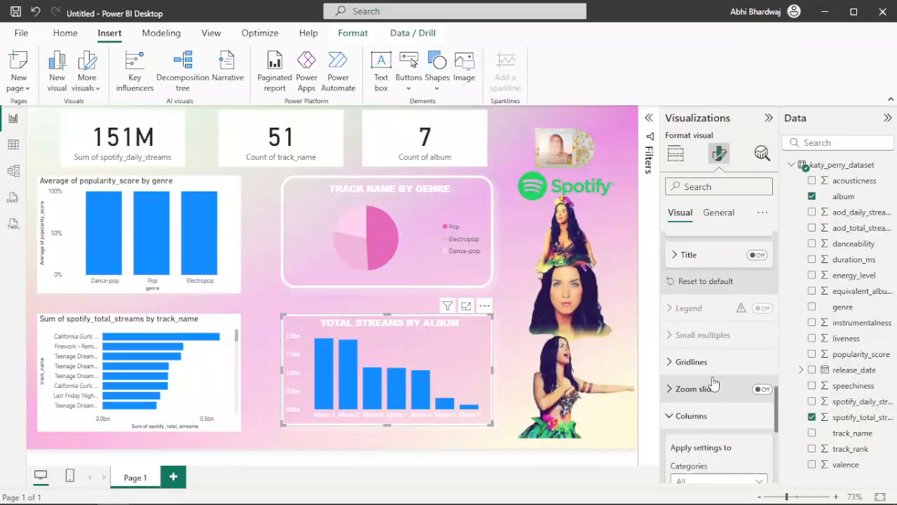
click(696, 349)
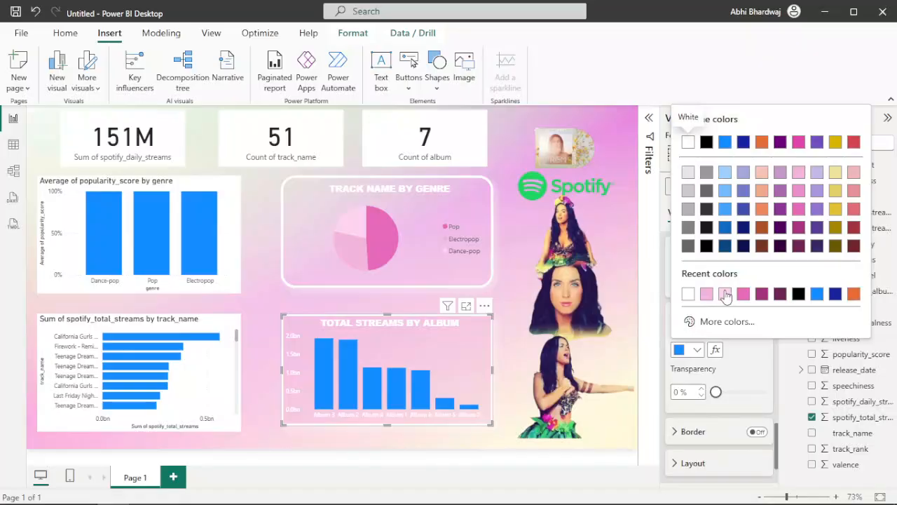
click(725, 294)
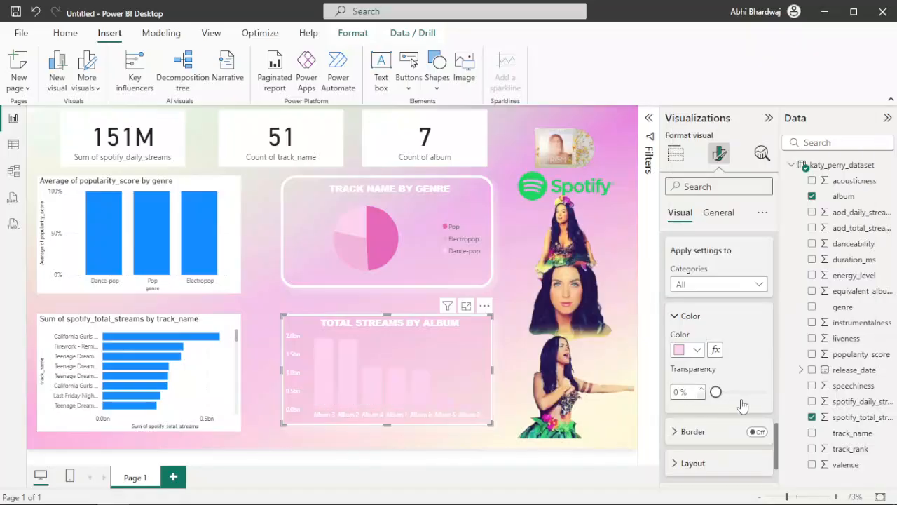
drag(716, 392, 740, 394)
click(700, 389)
Recolor the album chart's columns in the darker recent pink and set their transparency to 64%
click(698, 349)
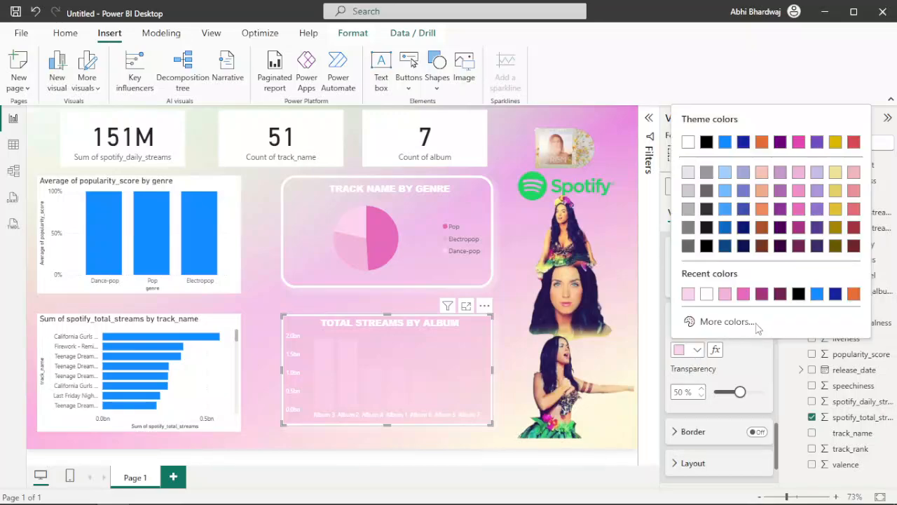
click(743, 293)
drag(742, 397, 748, 396)
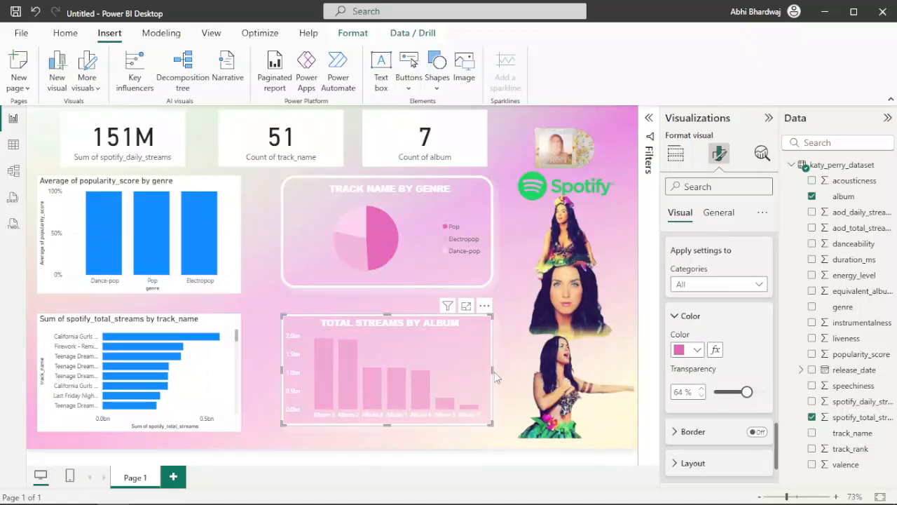
Color the bars of the streams-by-track-name chart pink with 43% transparency
click(50, 423)
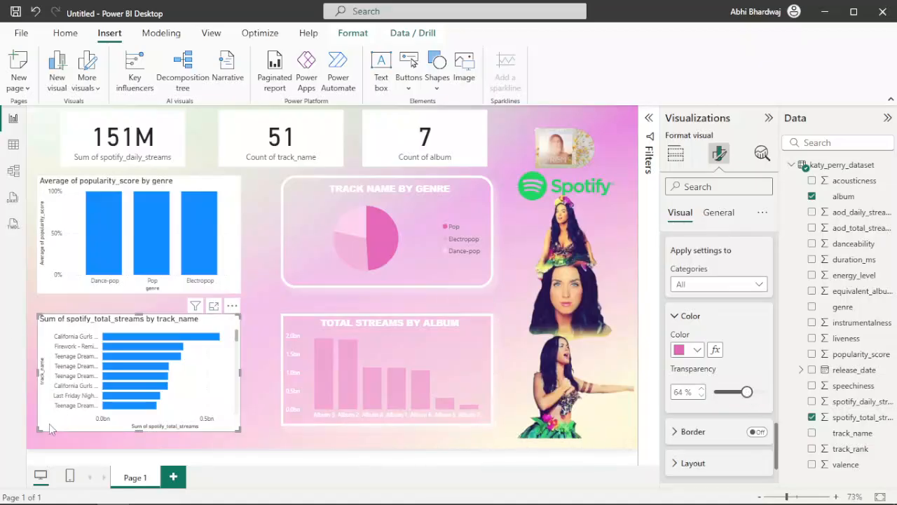
click(690, 349)
click(688, 293)
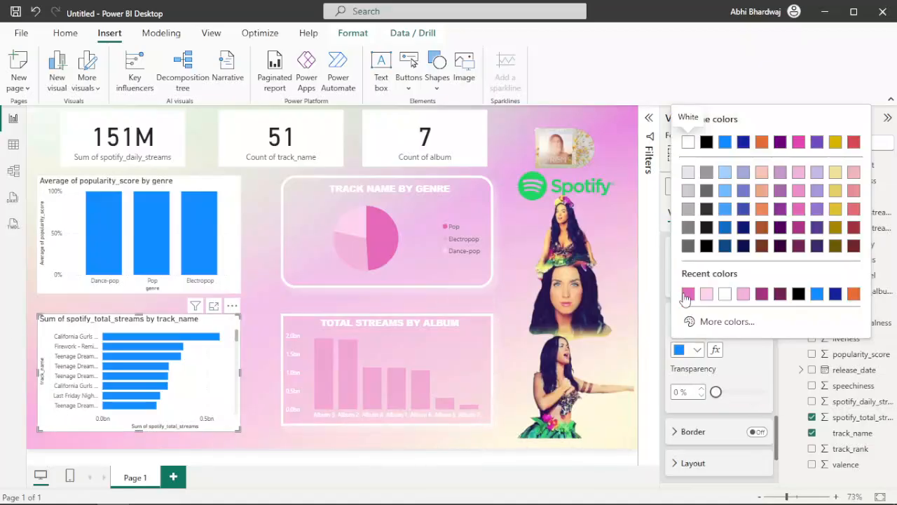
drag(726, 398, 738, 400)
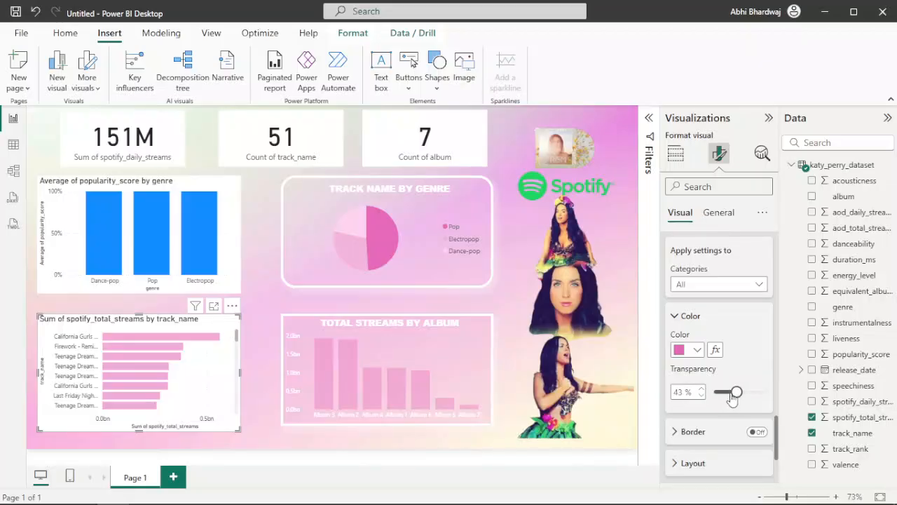
Turn off the X-axis title of the streams-by-track-name bar chart and make its X-axis values white
scroll(703, 336, up, 3)
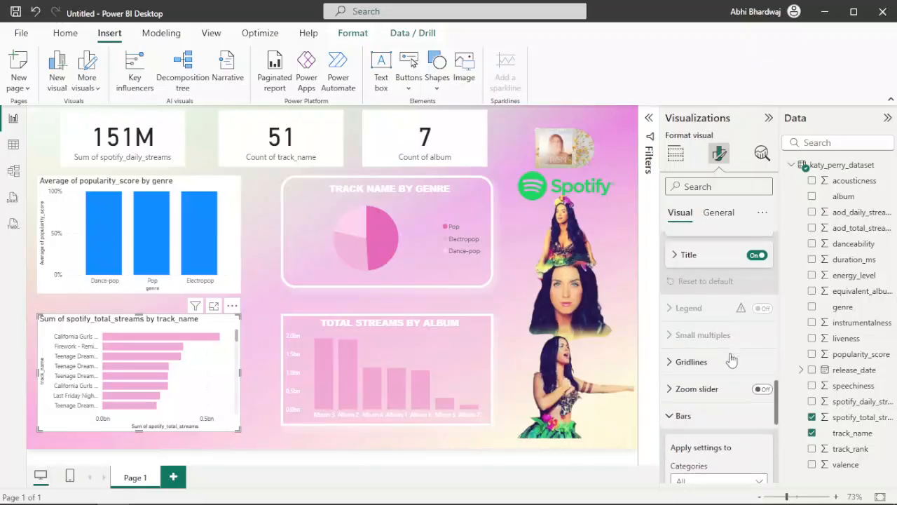
click(757, 254)
scroll(729, 293, up, 2)
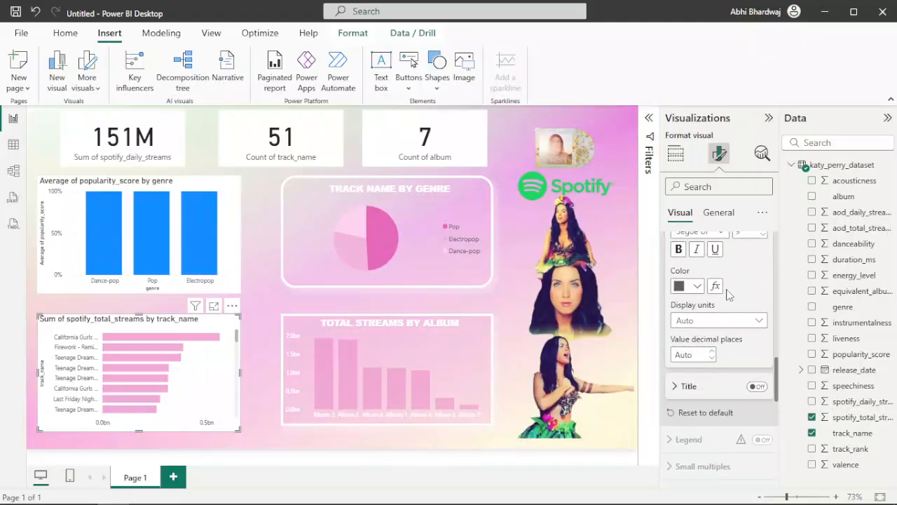
click(696, 286)
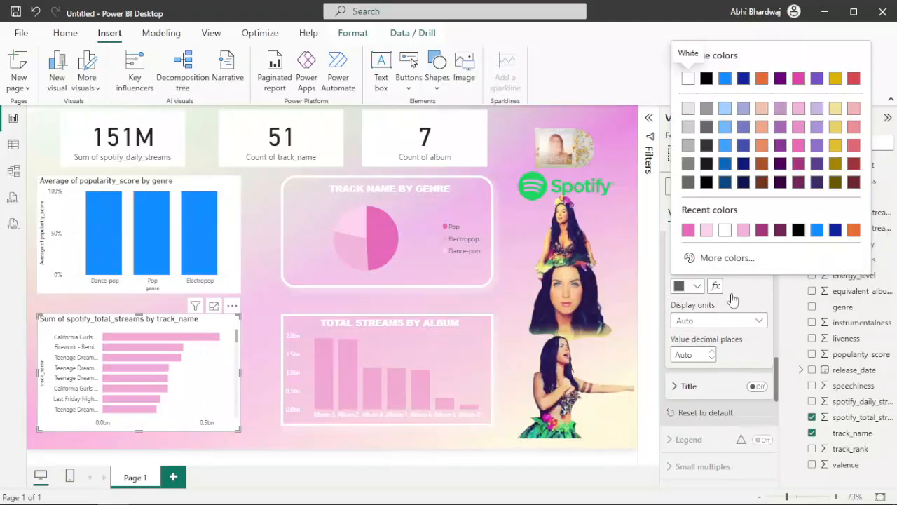
key(Return)
scroll(734, 334, up, 3)
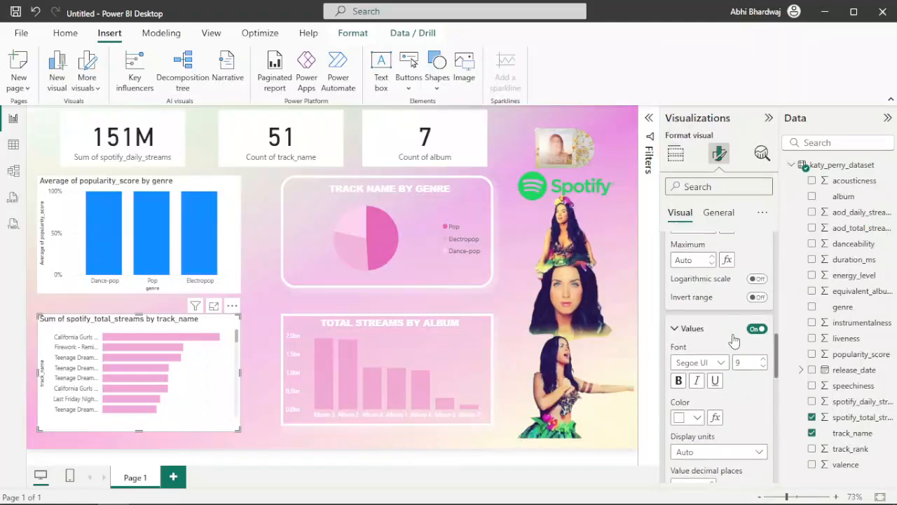
Set the X-axis values of the streams-by-track-name bar chart to bold Arial Black
click(690, 362)
scroll(727, 210, up, 3)
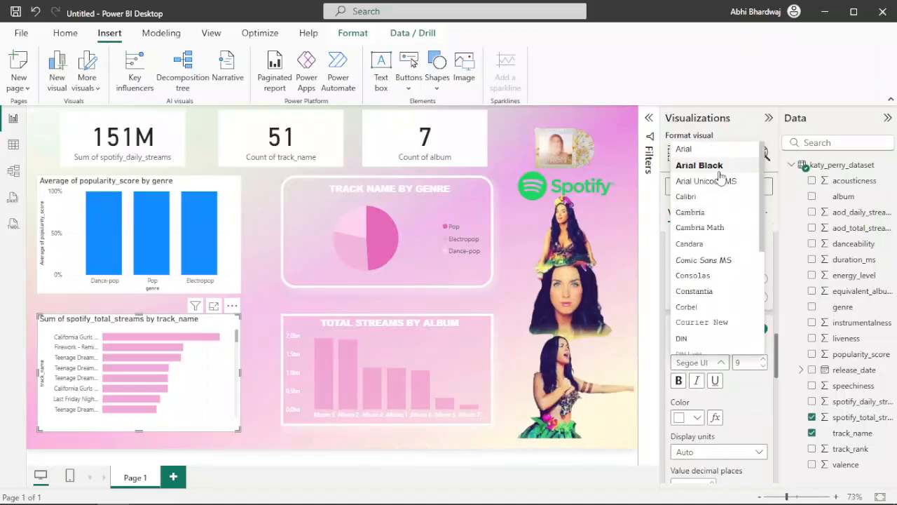
click(725, 162)
Color the Y-axis title of the streams-by-track-name bar chart white and turn that title off
scroll(715, 322, up, 3)
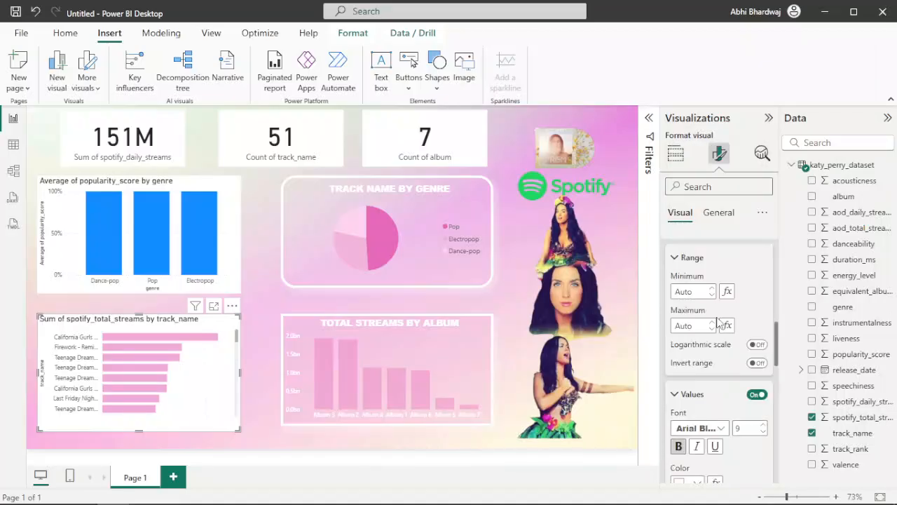
click(698, 272)
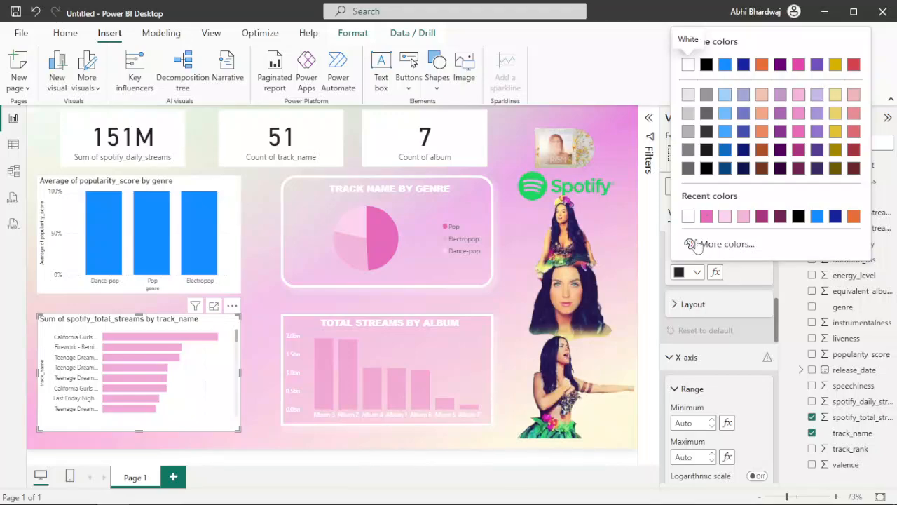
click(722, 317)
scroll(729, 315, down, 5)
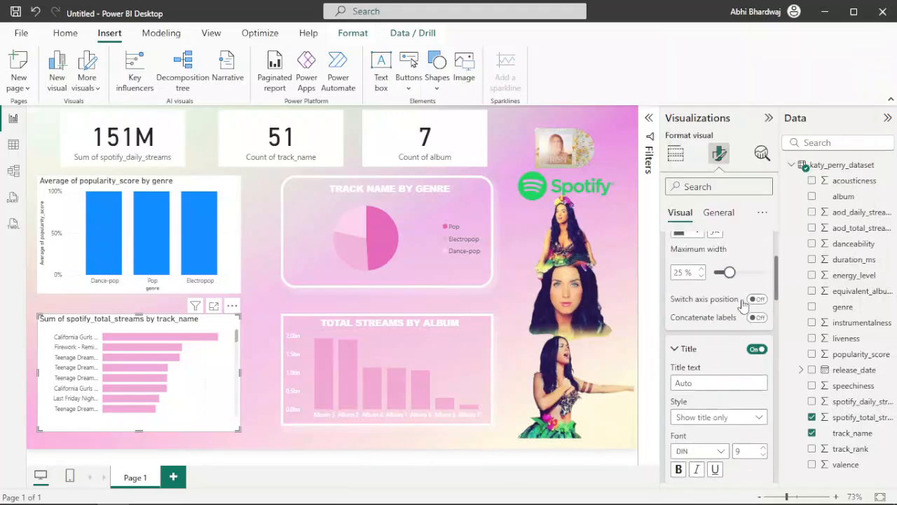
click(757, 312)
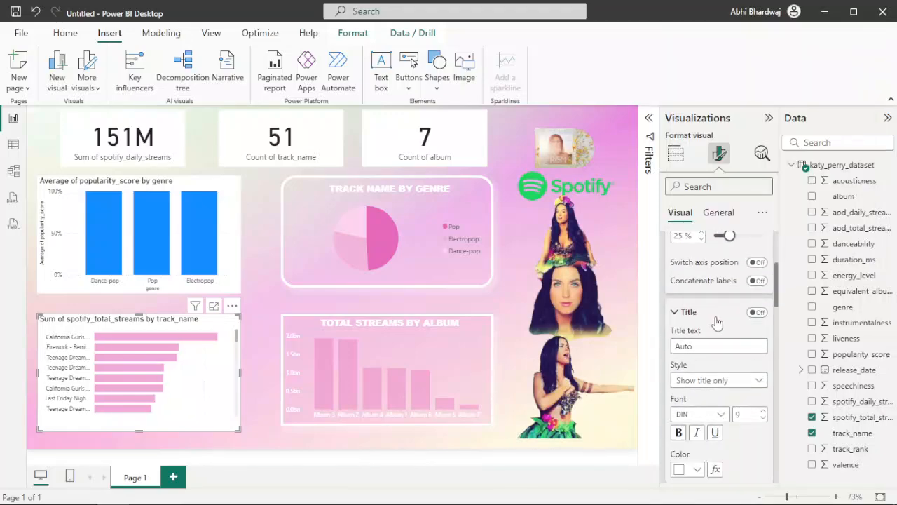
Make the Y-axis values of the streams-by-track-name bar chart white in bold Arial Black
scroll(716, 323, up, 2)
scroll(716, 323, up, 1)
click(687, 325)
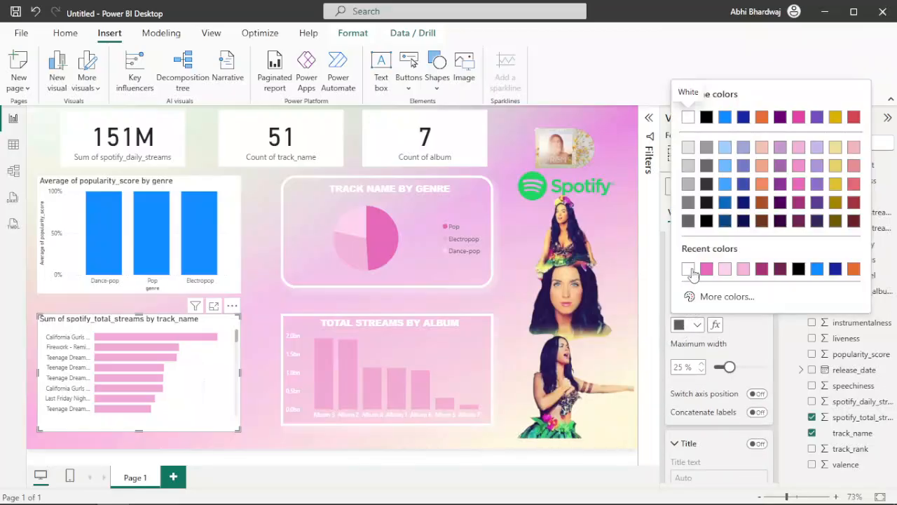
click(687, 291)
click(694, 270)
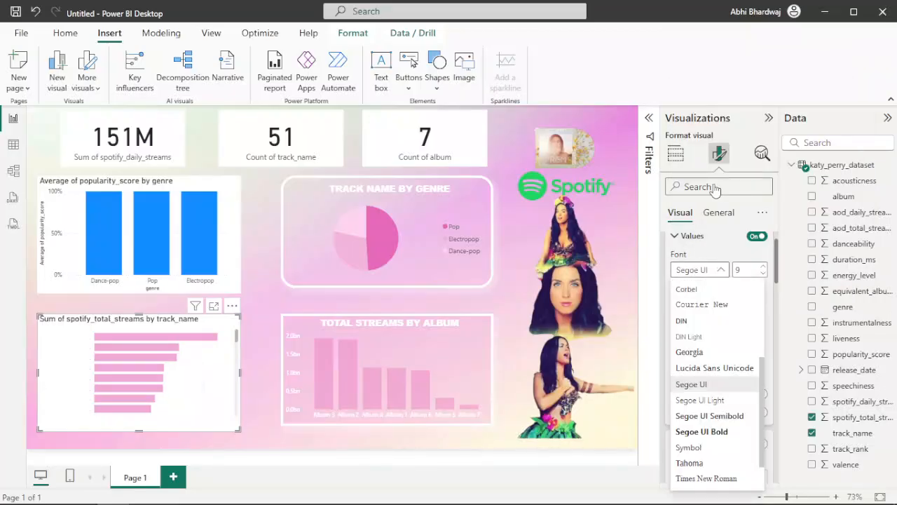
scroll(711, 315, up, 3)
click(705, 300)
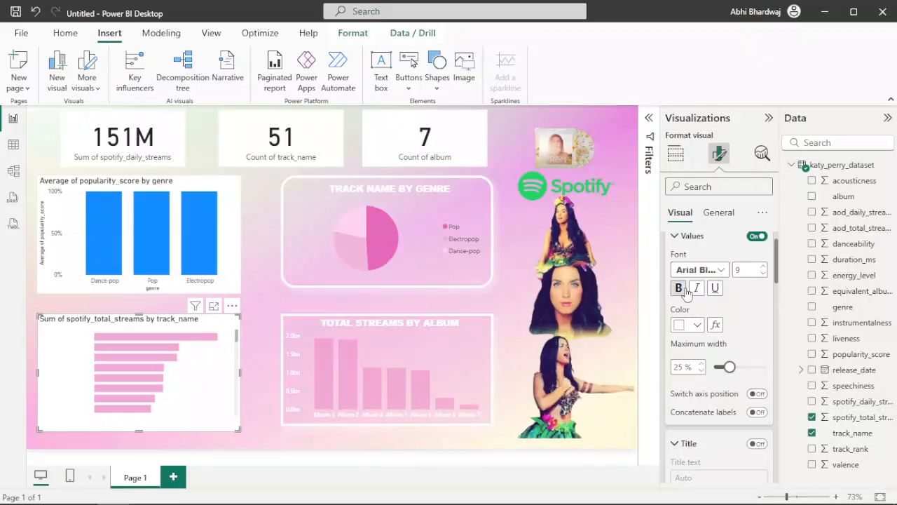
Give the streams-by-track-name chart the recent pink as its background color with 93% transparency
scroll(750, 349, up, 1)
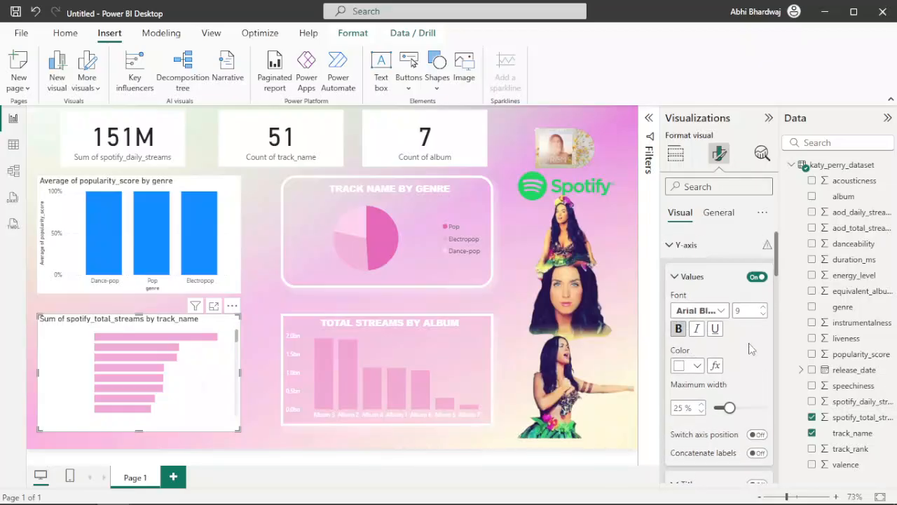
click(718, 212)
scroll(706, 358, down, 8)
scroll(706, 358, down, 1)
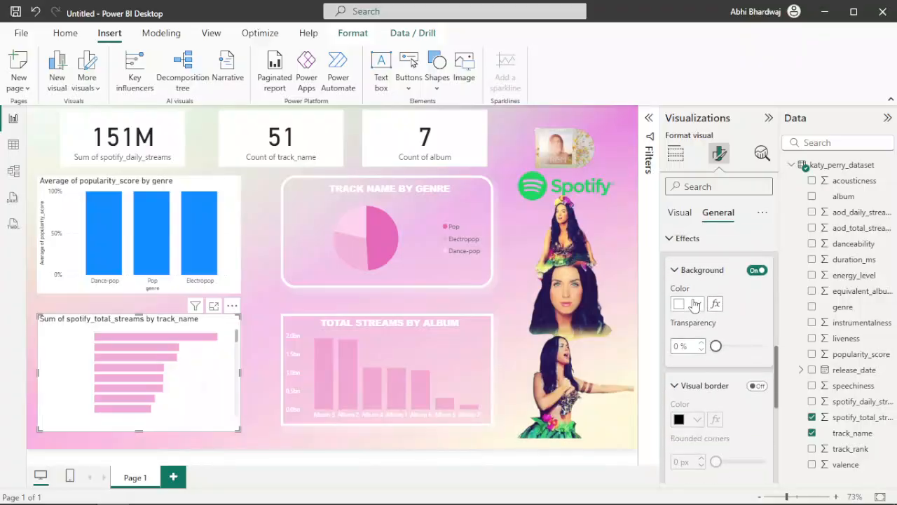
click(694, 304)
click(707, 248)
drag(716, 345, 759, 349)
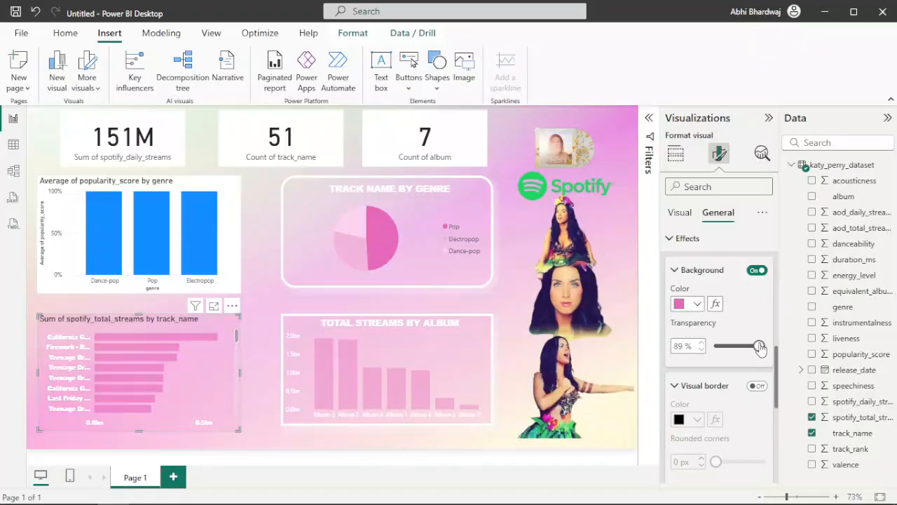
drag(761, 348, 764, 347)
Add a white visual border to the streams-by-track-name chart with 30 px rounded corners and 5 px width
click(757, 386)
scroll(750, 385, down, 2)
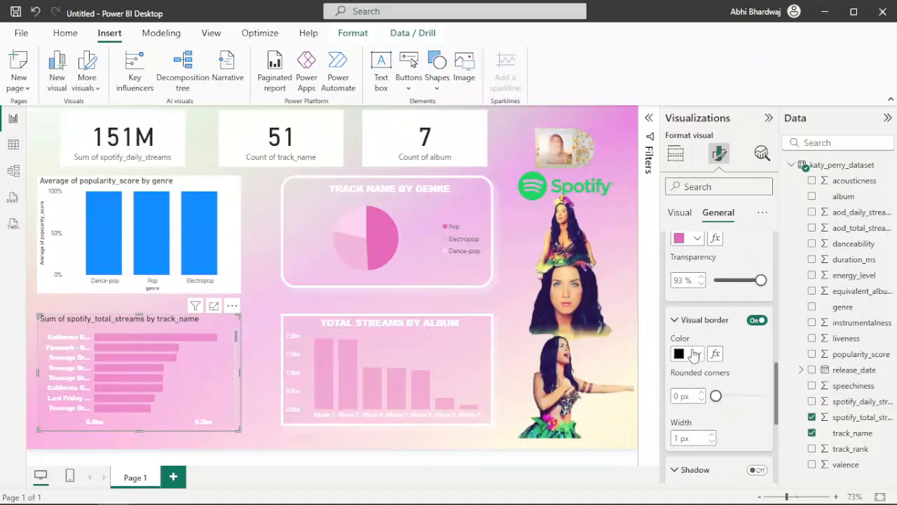
click(696, 353)
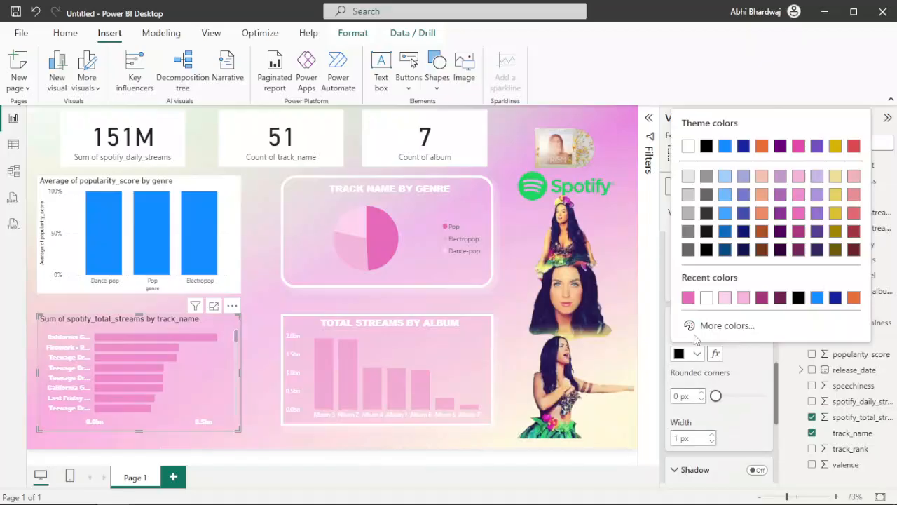
click(707, 300)
drag(715, 396, 785, 396)
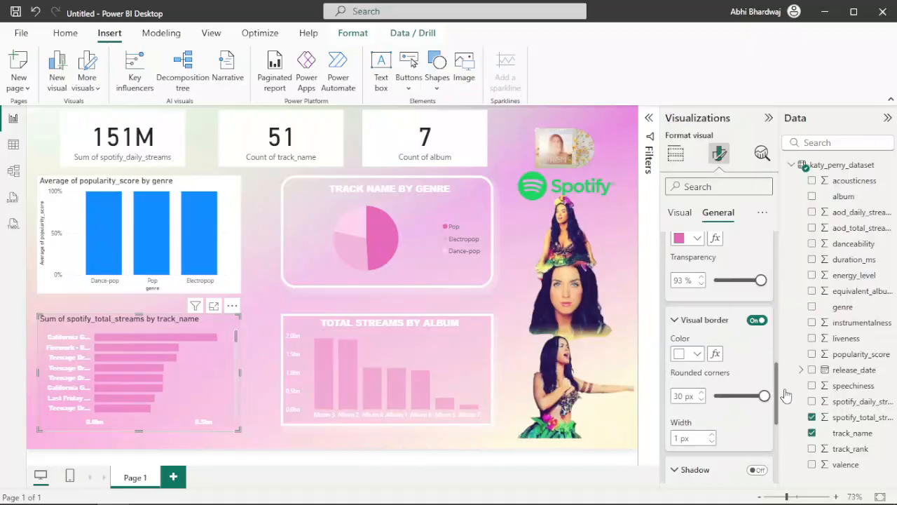
click(714, 435)
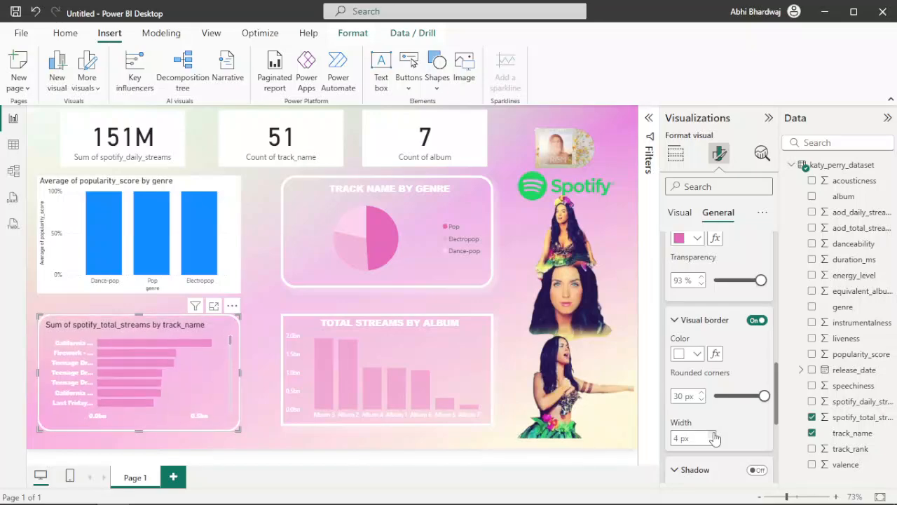
click(714, 436)
Turn on the shadow of the streams-by-track-name chart and color it white
scroll(725, 432, down, 2)
click(759, 404)
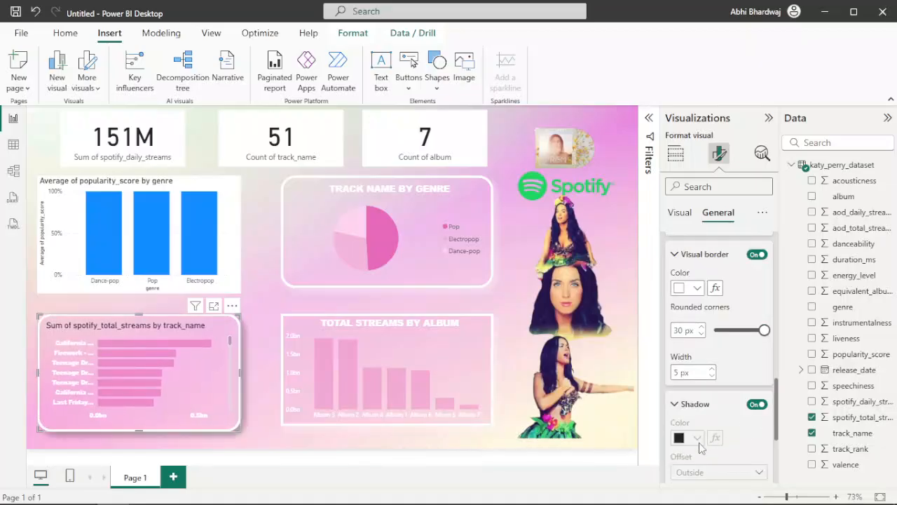
click(697, 437)
click(687, 382)
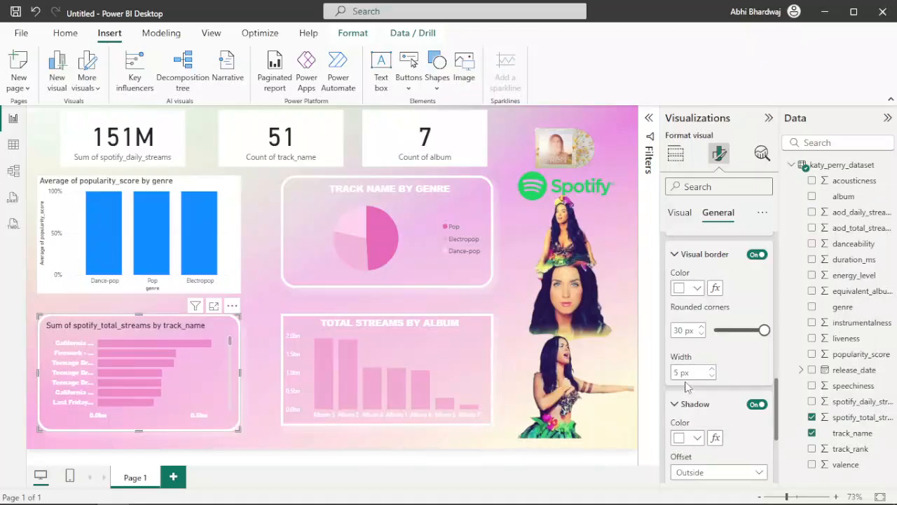
Set the title of the streams-by-track-name chart to bold Arial Black
scroll(706, 365, up, 10)
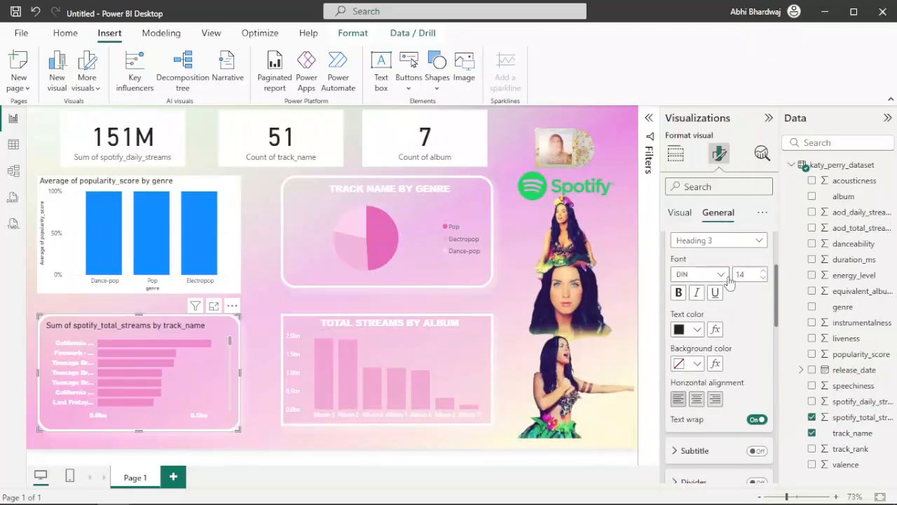
click(679, 424)
click(715, 407)
click(718, 231)
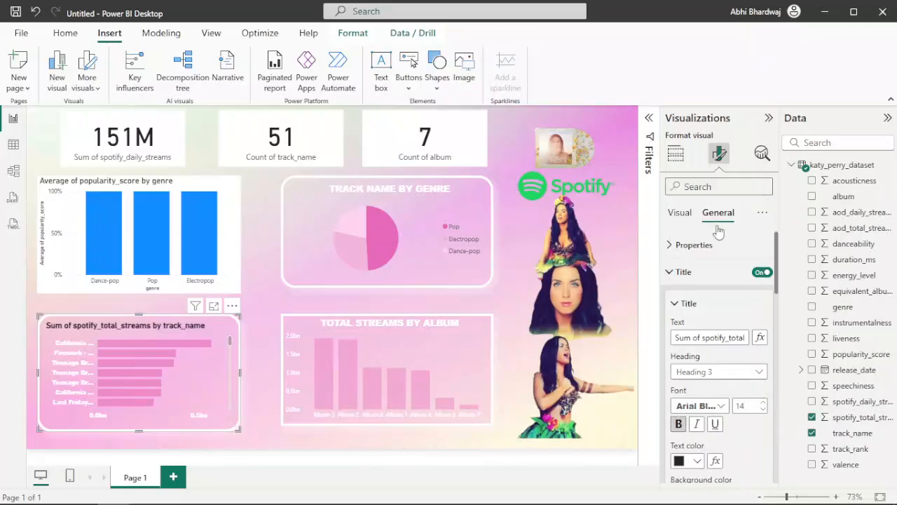
Replace the title text of the streams-by-track-name chart with "STREAMS BY TRACK"
triple_click(724, 338)
text(S)
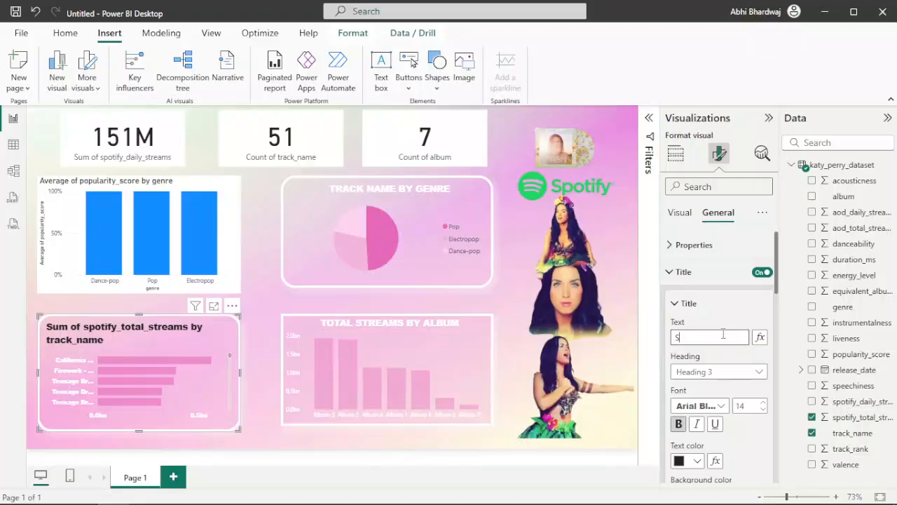
key(BackSpace)
key(BackSpace)
key(BackSpace)
key(BackSpace)
text(STREAMS BY TRACK)
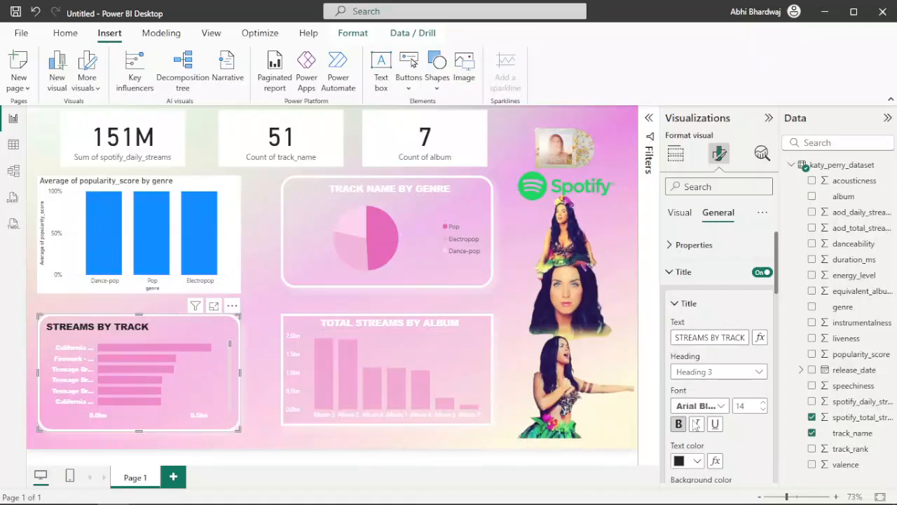
Make the "STREAMS BY TRACK" title white and center it horizontally
click(696, 460)
click(688, 405)
scroll(722, 443, down, 1)
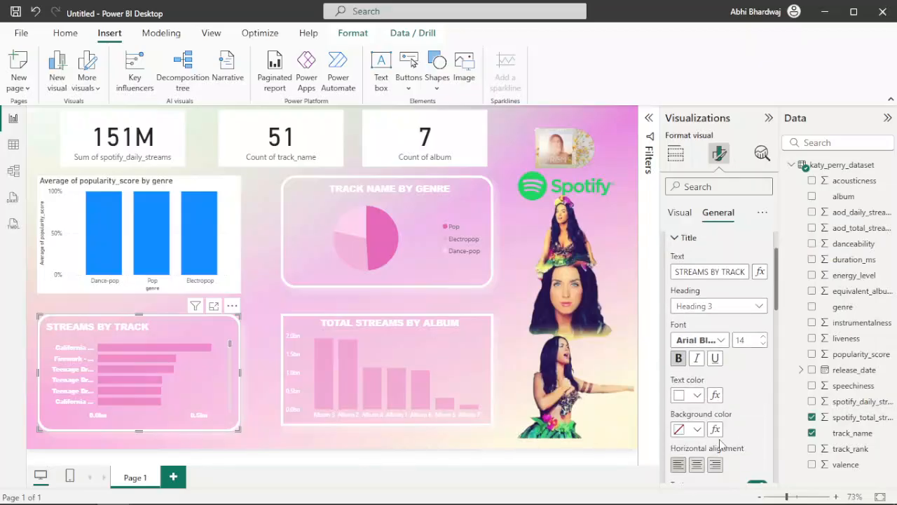
click(704, 467)
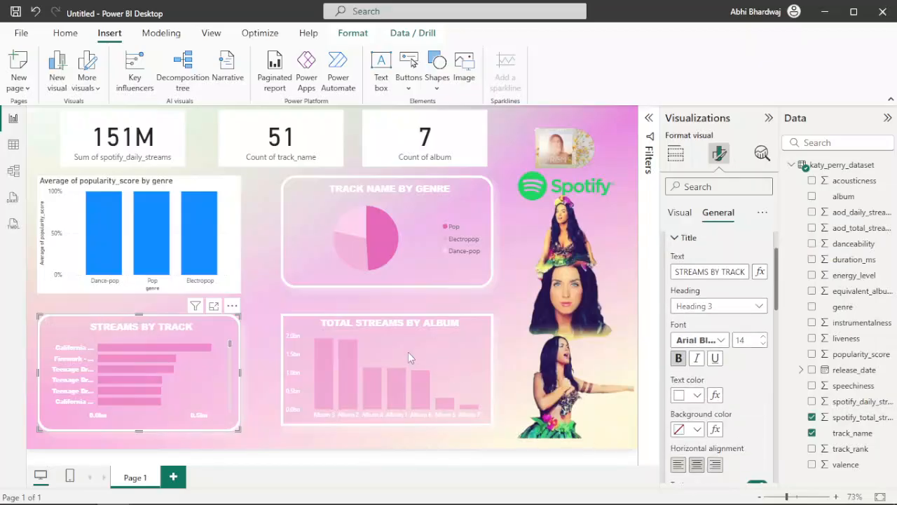
Remove the word "TOTAL" from the album chart's title so it reads "STREAMS BY ALBUM"
click(463, 338)
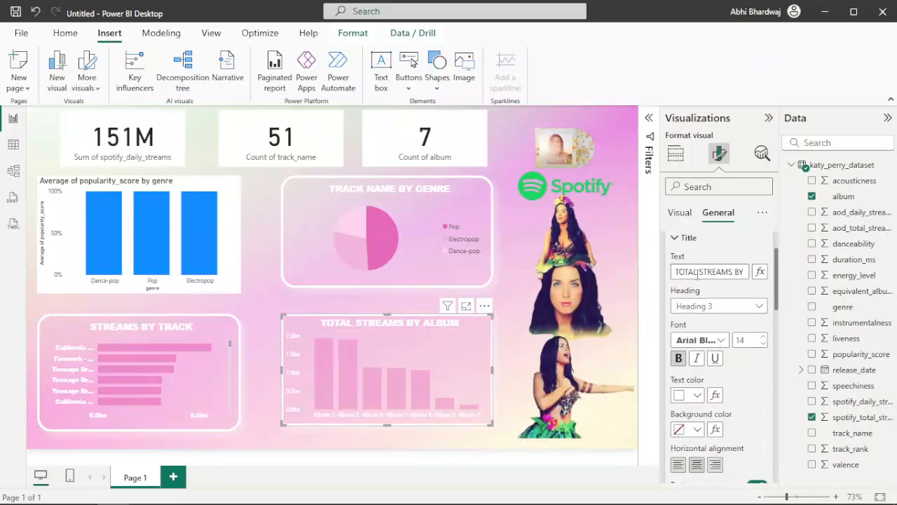
drag(697, 273, 604, 273)
key(BackSpace)
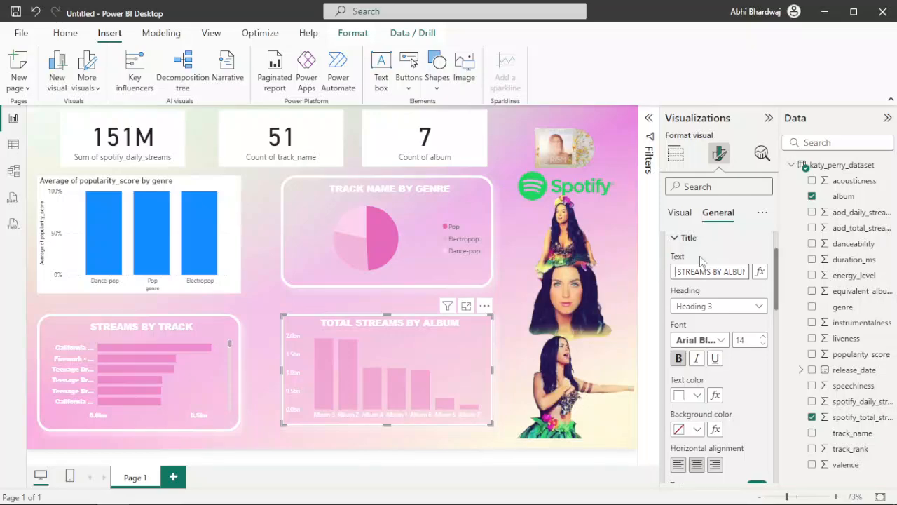
Color the title of the popularity-score-by-genre column chart white
click(231, 209)
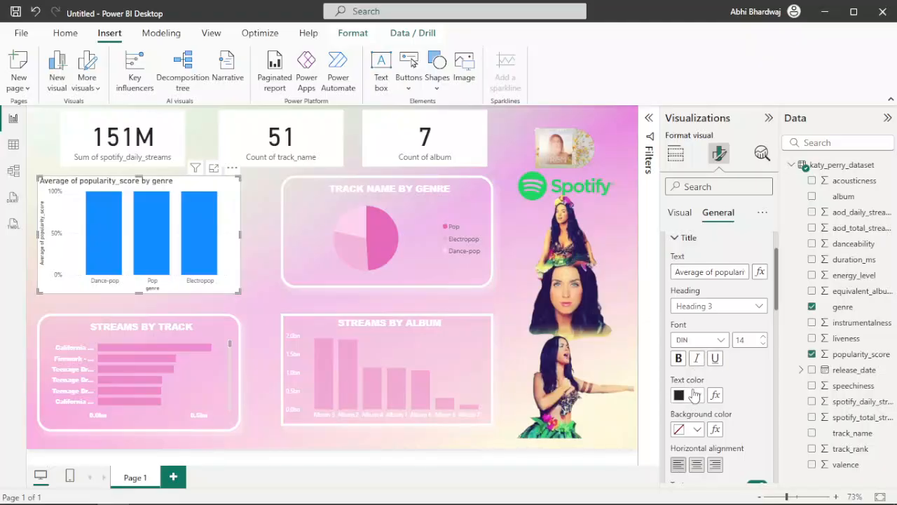
click(696, 396)
click(691, 347)
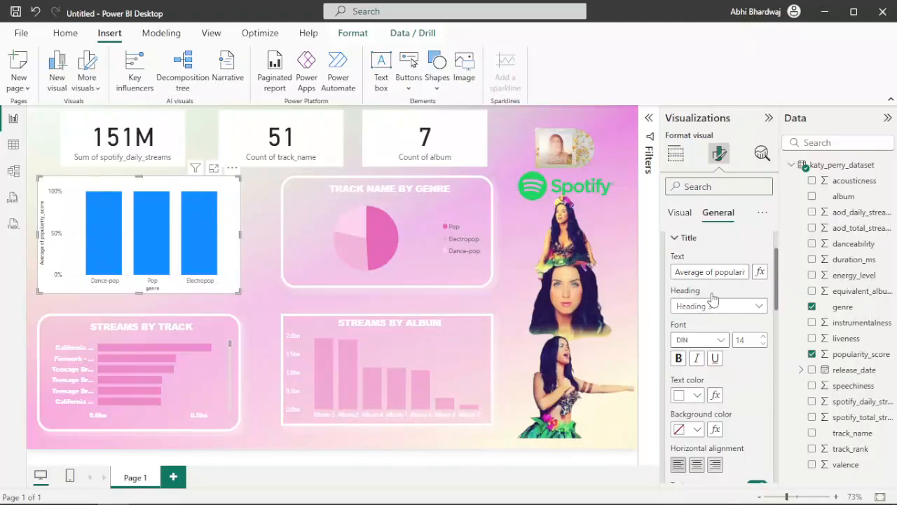
click(710, 272)
Give the popularity-score-by-genre chart the recent pink as its background color with 96% transparency
scroll(726, 363, down, 10)
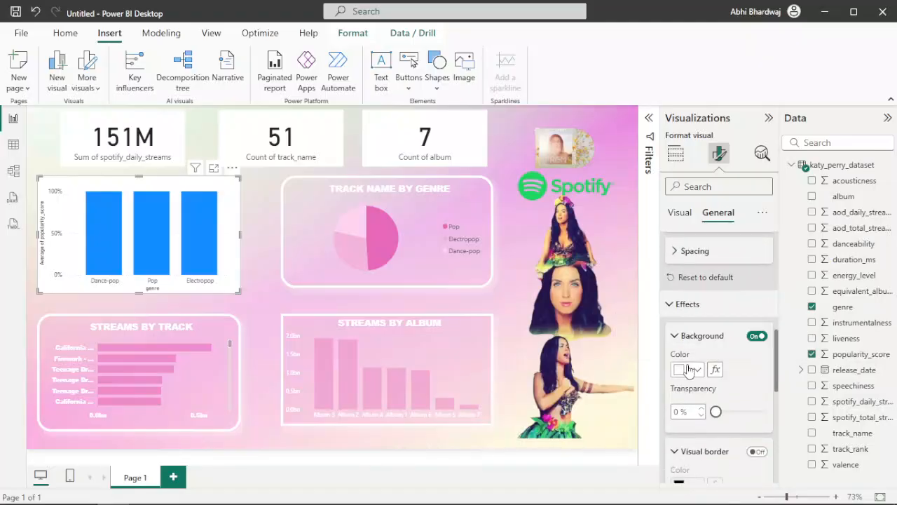
click(697, 370)
click(707, 313)
drag(715, 411, 764, 411)
Add a white visual border to the popularity-score-by-genre chart with 30 px rounded corners and 5 px width
scroll(736, 391, down, 3)
click(757, 320)
click(680, 356)
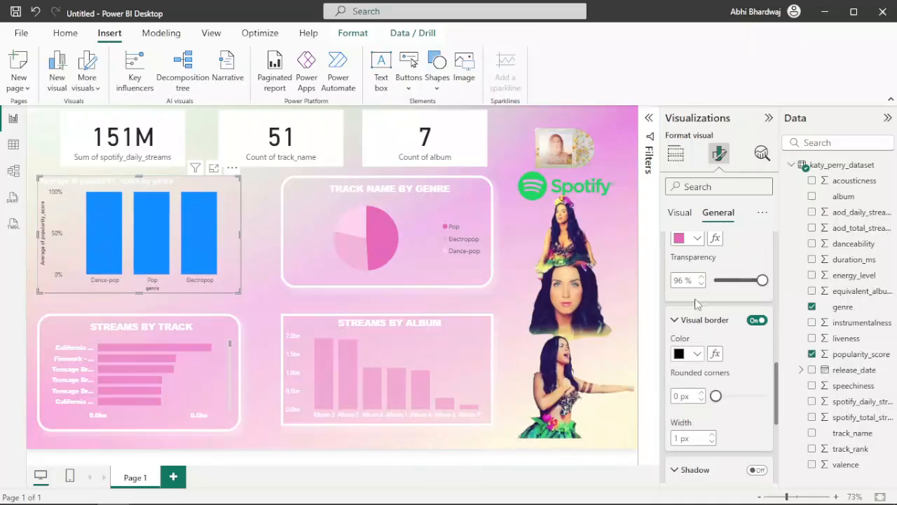
click(705, 303)
drag(717, 396, 783, 402)
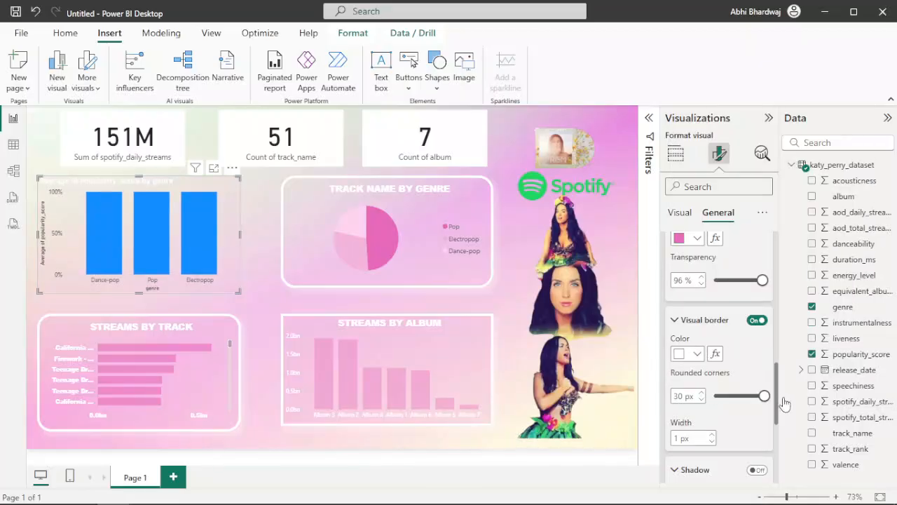
scroll(706, 433, down, 1)
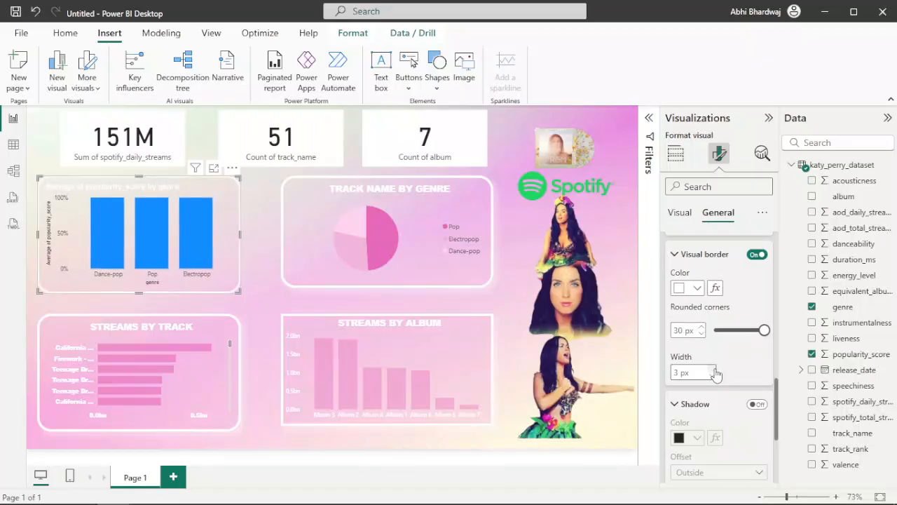
Turn on the shadow of the popularity-score-by-genre chart and color it white
click(757, 404)
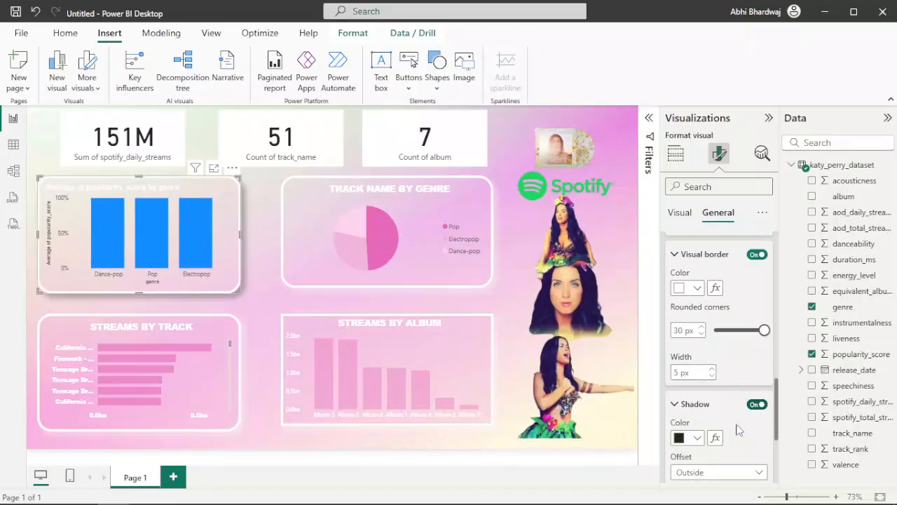
click(701, 440)
click(691, 384)
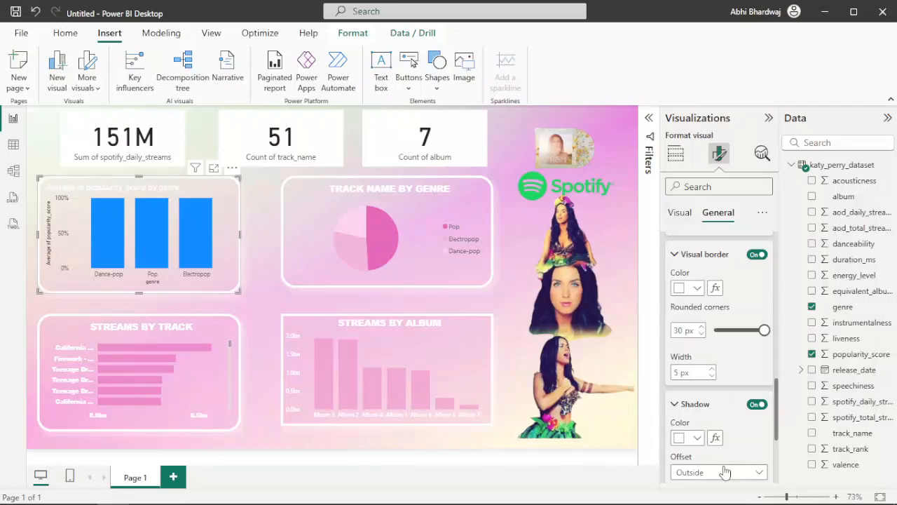
Make the title of the popularity-score-by-genre chart bold and set its font to Arial Black
scroll(710, 330, up, 10)
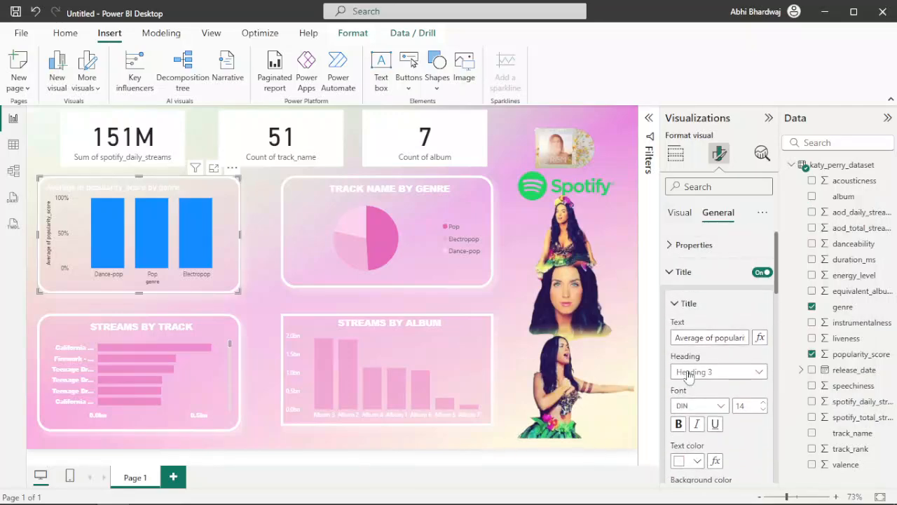
click(678, 423)
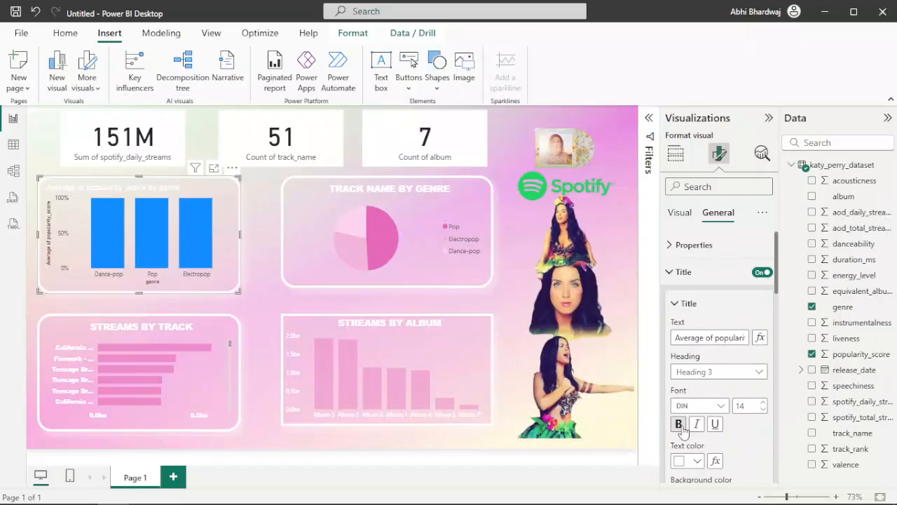
click(719, 405)
click(701, 209)
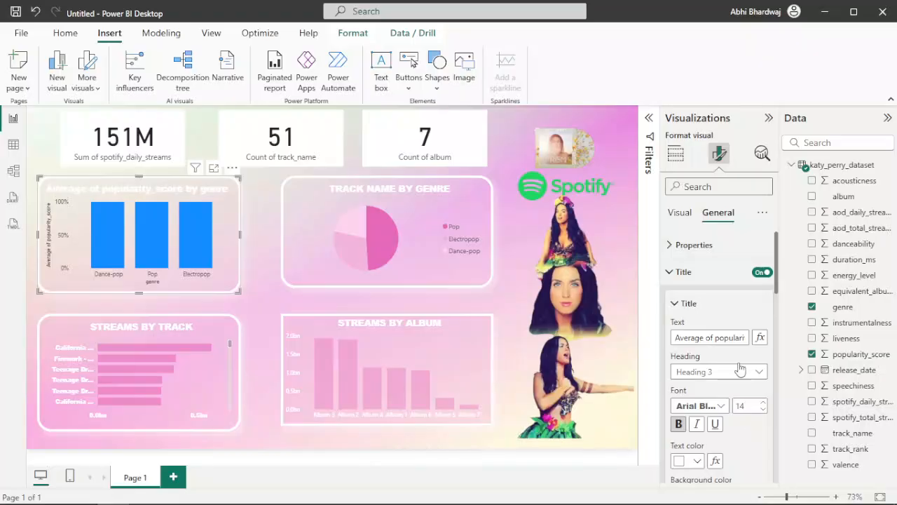
Change the popularity-score chart's title text to POPULARITY BY GENRE and center it horizontally
triple_click(711, 340)
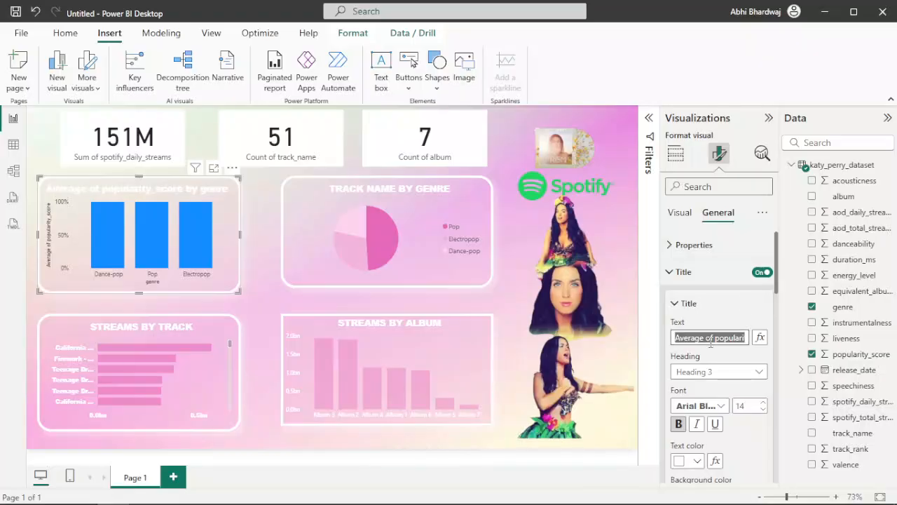
text(POPULARITY BY GENRE)
click(739, 406)
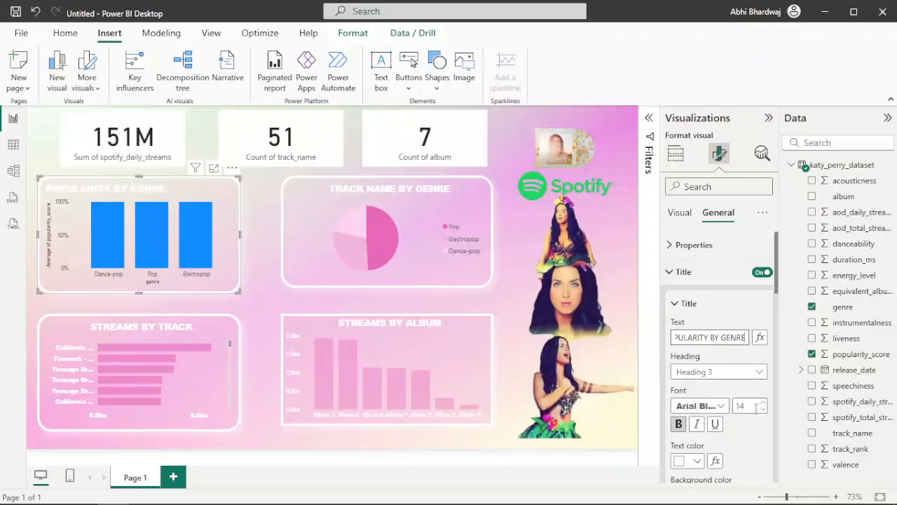
scroll(741, 418, down, 2)
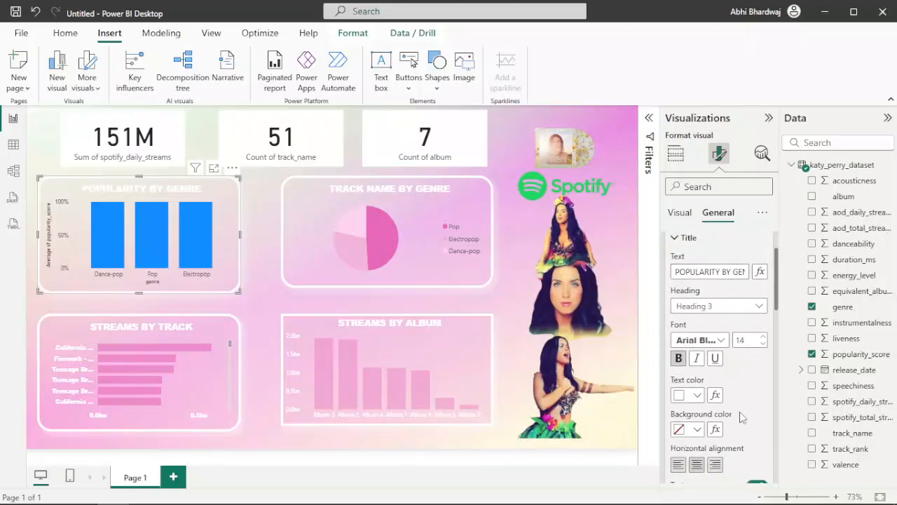
Color the X-axis labels of the popularity-by-genre chart white and turn off the X-axis title
click(681, 213)
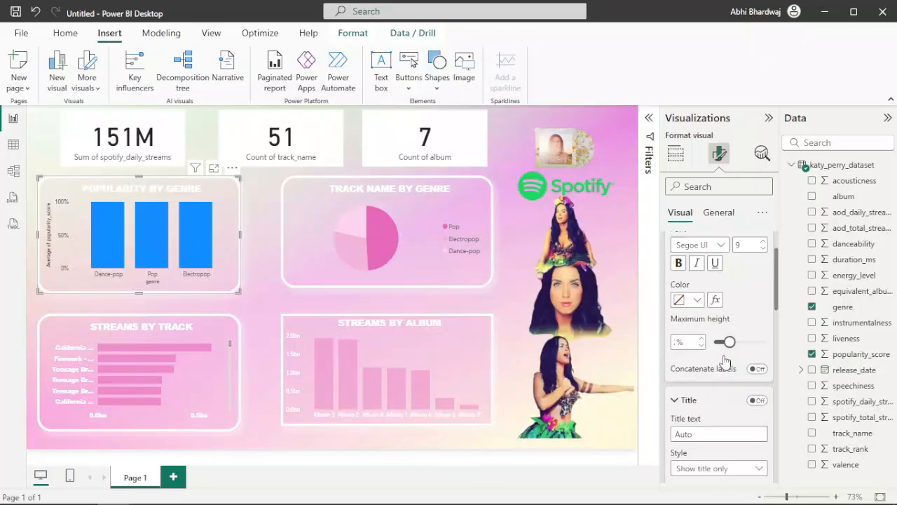
click(696, 300)
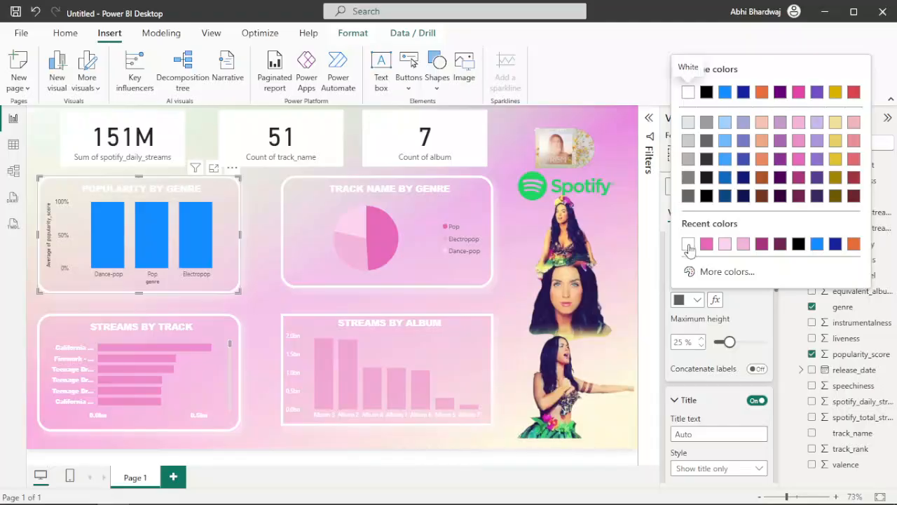
click(690, 92)
scroll(699, 396, down, 2)
click(756, 335)
scroll(697, 372, down, 3)
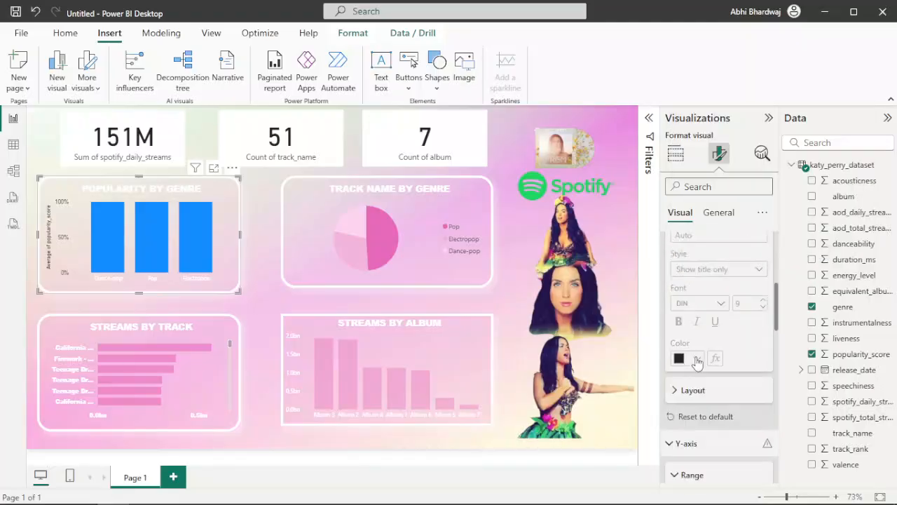
Color the Y-axis values of the popularity-by-genre chart white and turn off the Y-axis title
scroll(701, 360, down, 3)
scroll(708, 347, down, 2)
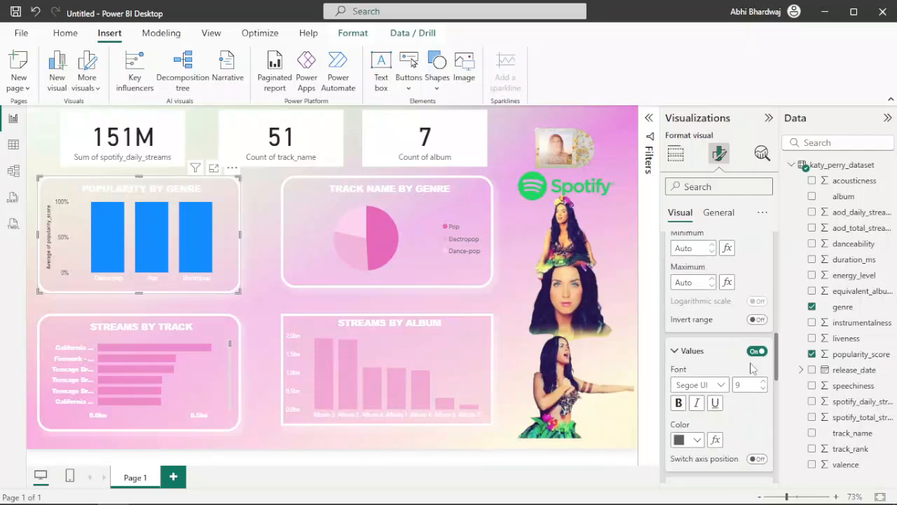
scroll(698, 375, down, 1)
click(696, 374)
click(688, 319)
click(755, 426)
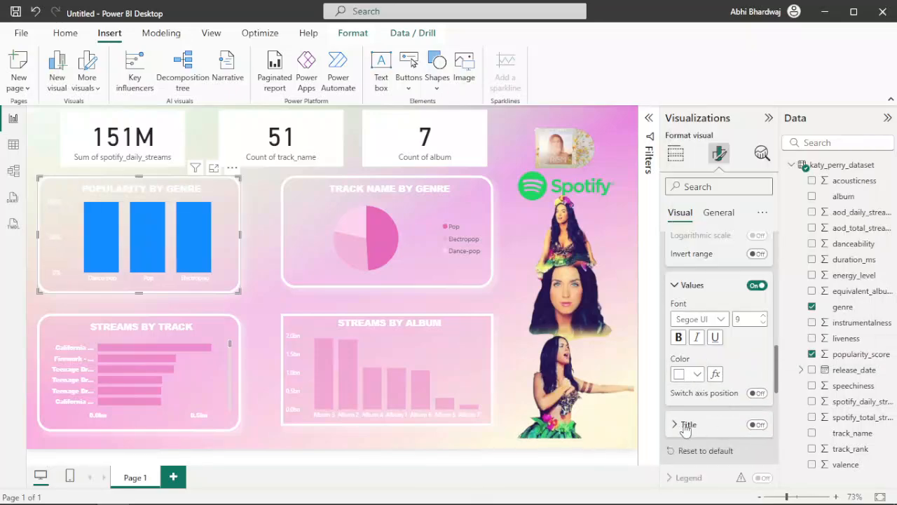
Color all columns of the popularity-by-genre chart in the darker recent pink with 58% transparency
scroll(694, 379, down, 10)
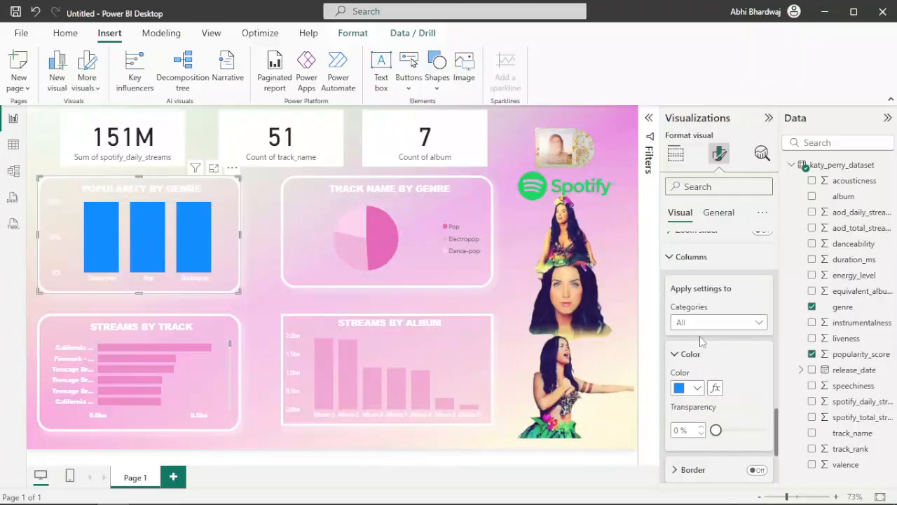
click(682, 392)
click(727, 335)
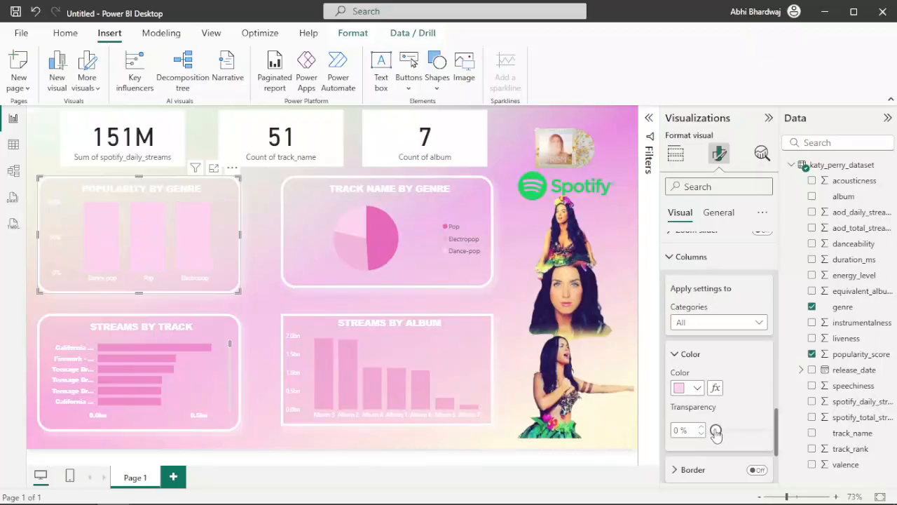
drag(715, 432, 743, 433)
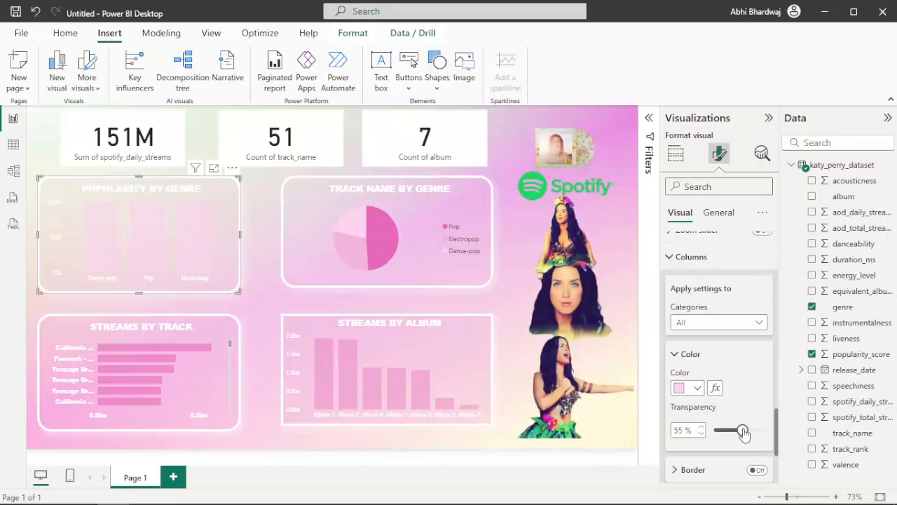
click(695, 390)
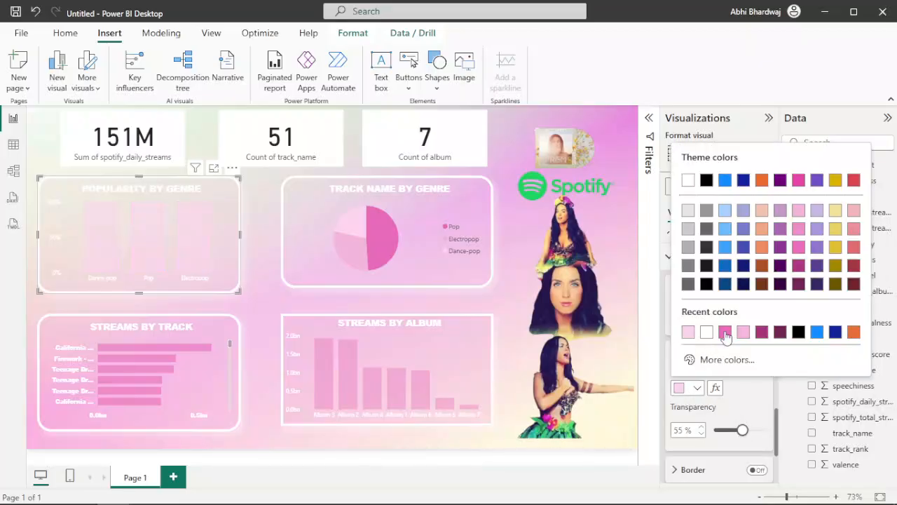
click(743, 432)
mouse_move(744, 433)
mouse_down()
mouse_move(757, 431)
mouse_move(744, 432)
mouse_up()
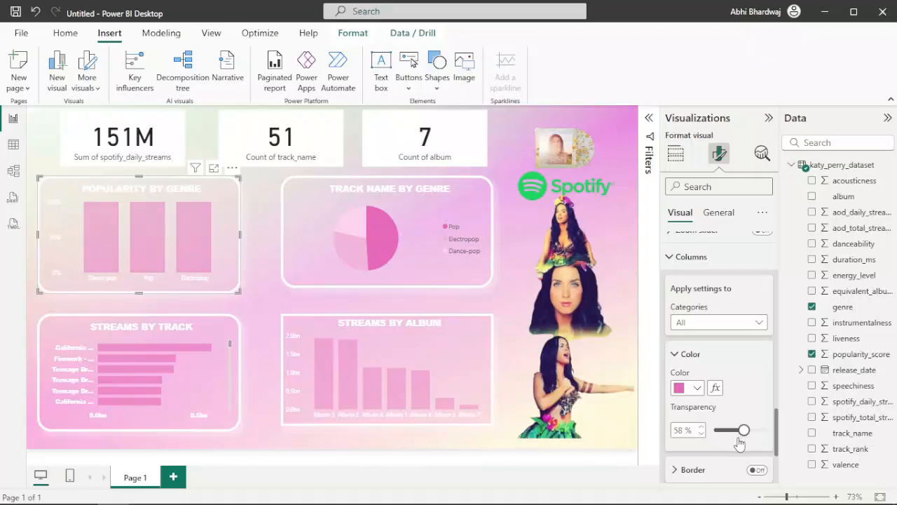
Give the sum of spotify_daily_streams card the light recent pink as its background color with 51% transparency
click(79, 149)
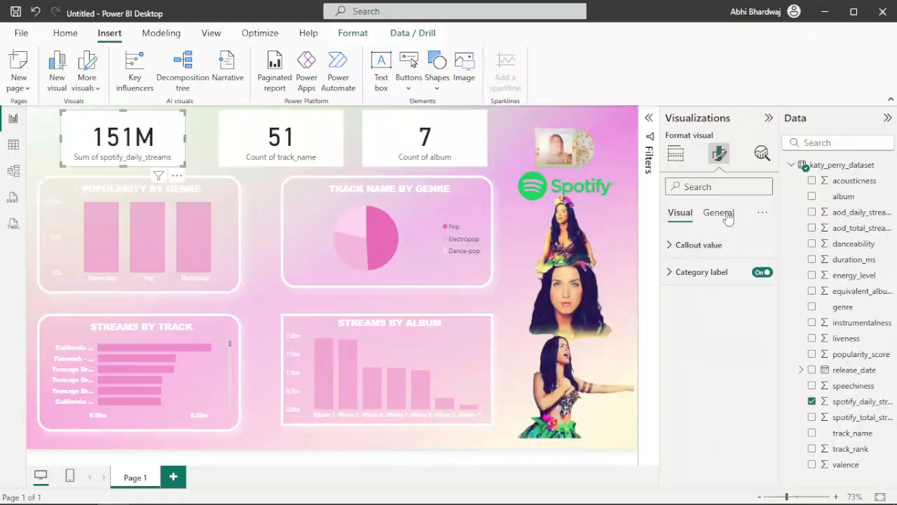
click(719, 212)
scroll(713, 379, down, 3)
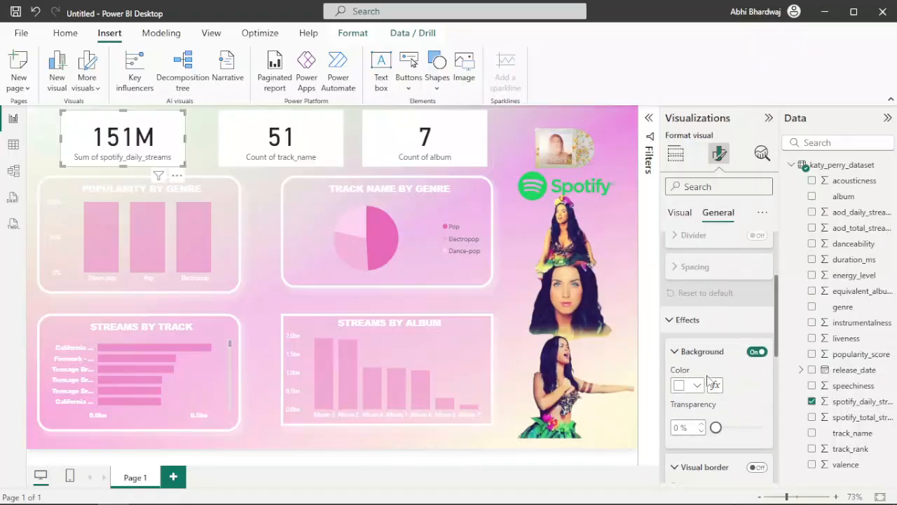
click(697, 385)
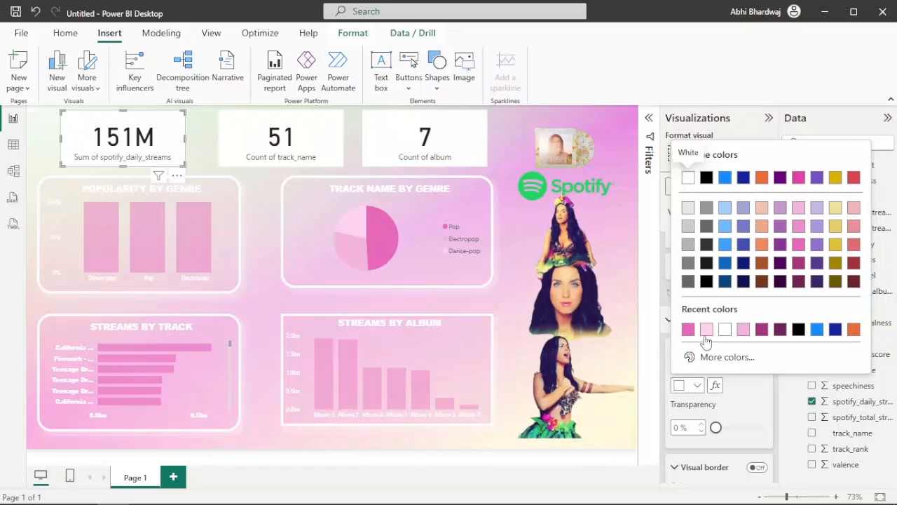
click(706, 330)
drag(715, 427, 743, 433)
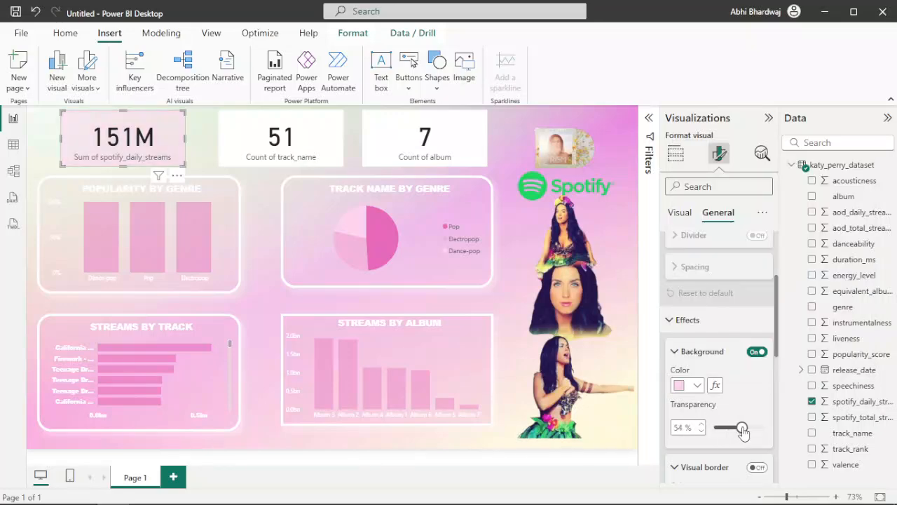
Turn on the visual border of the daily streams card, color it white and round its corners to 30 px
scroll(741, 425, down, 4)
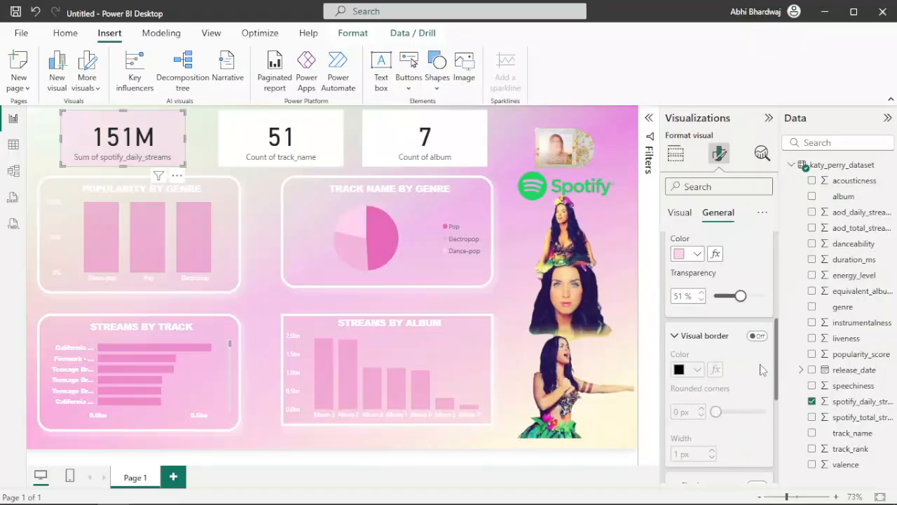
click(757, 336)
click(694, 370)
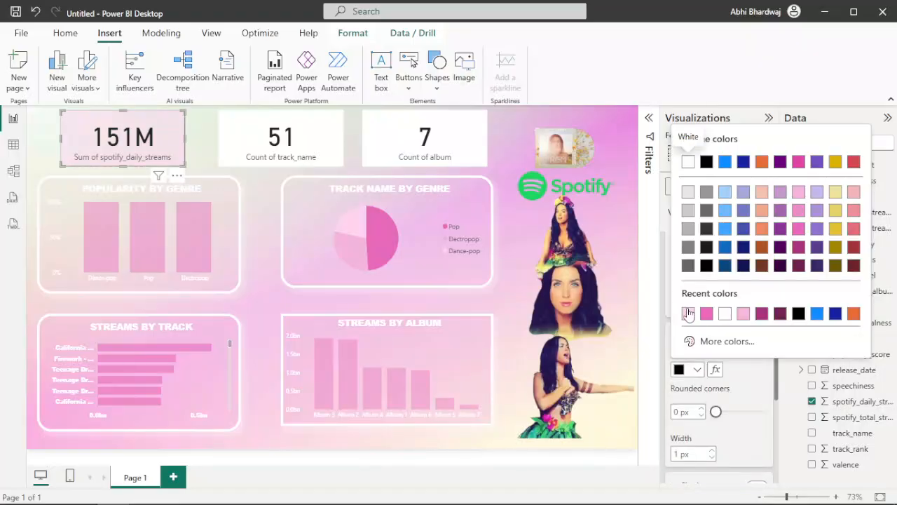
click(724, 320)
drag(715, 414, 771, 414)
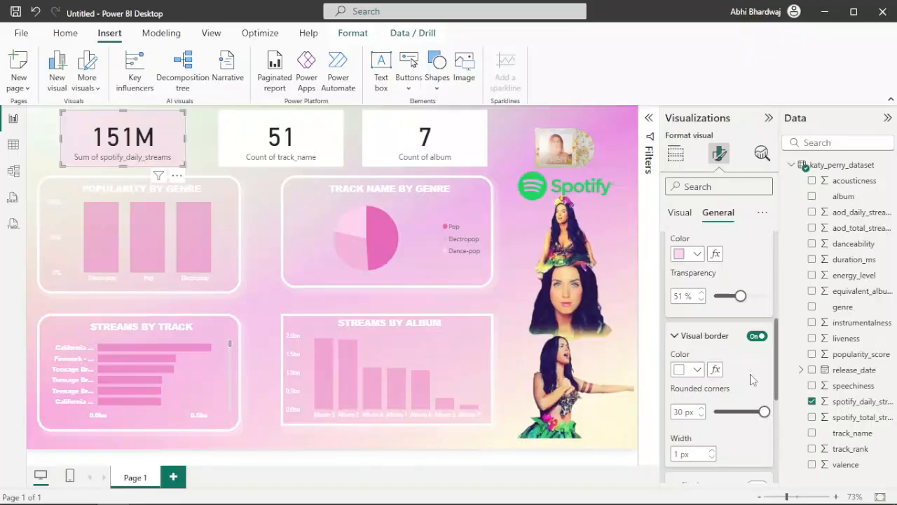
Turn on the shadow of the daily streams card and color it white
scroll(750, 373, down, 3)
click(757, 355)
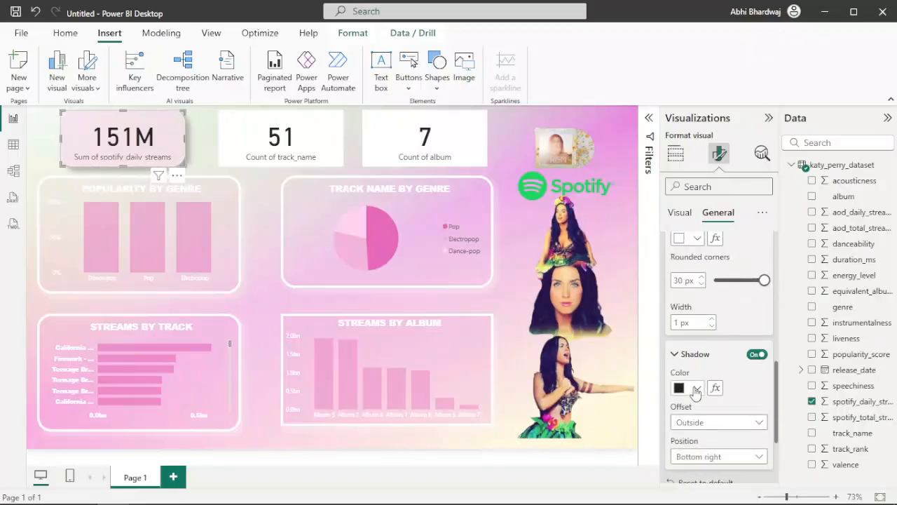
click(691, 388)
click(687, 332)
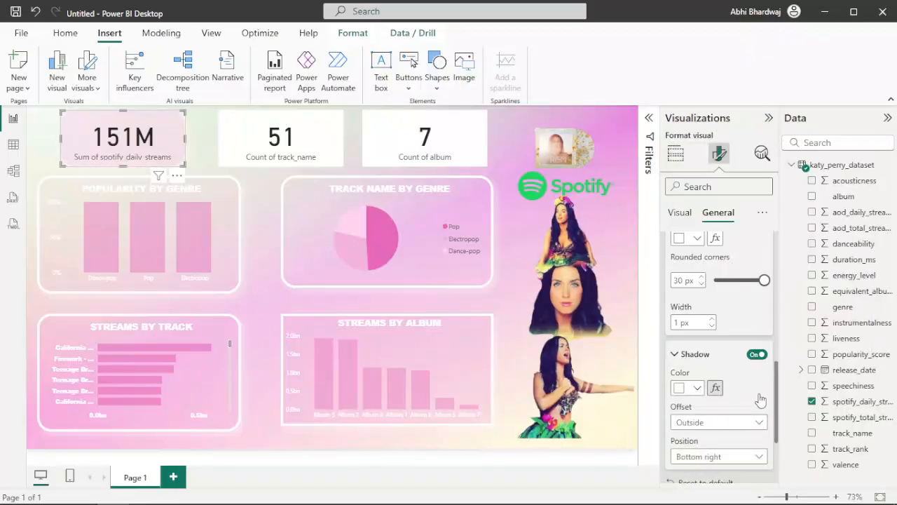
Turn off the category label of the daily streams card
scroll(761, 400, down, 1)
scroll(743, 350, up, 6)
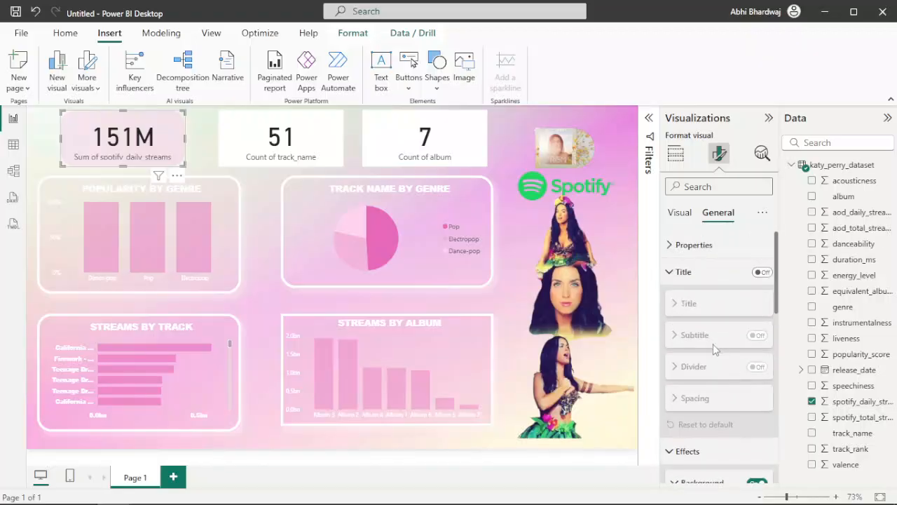
click(699, 280)
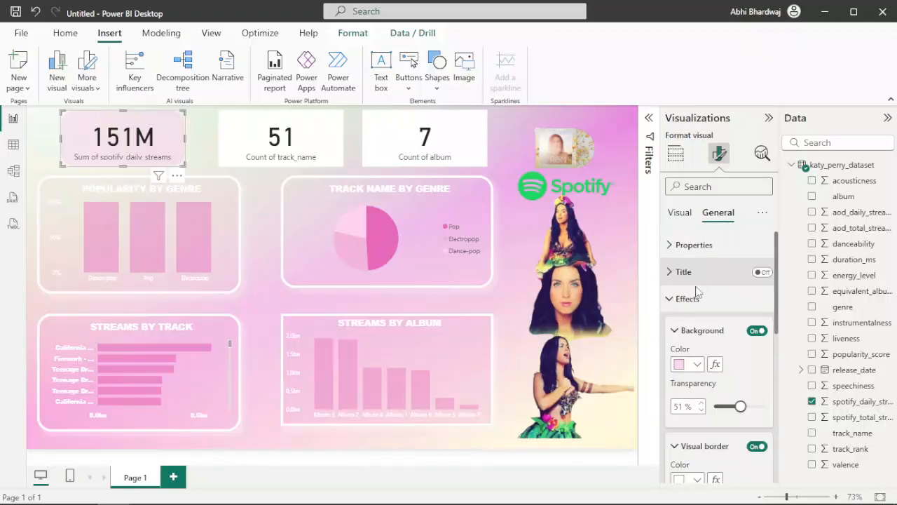
click(695, 363)
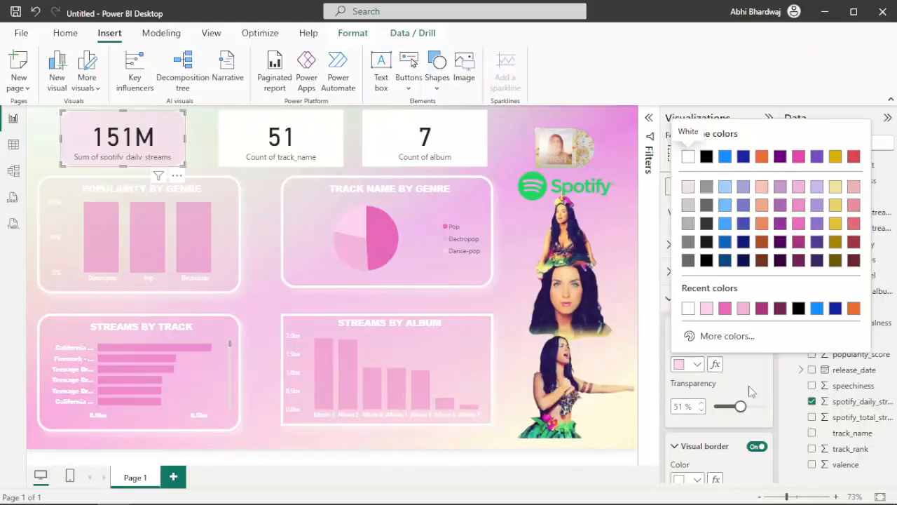
click(667, 242)
click(674, 216)
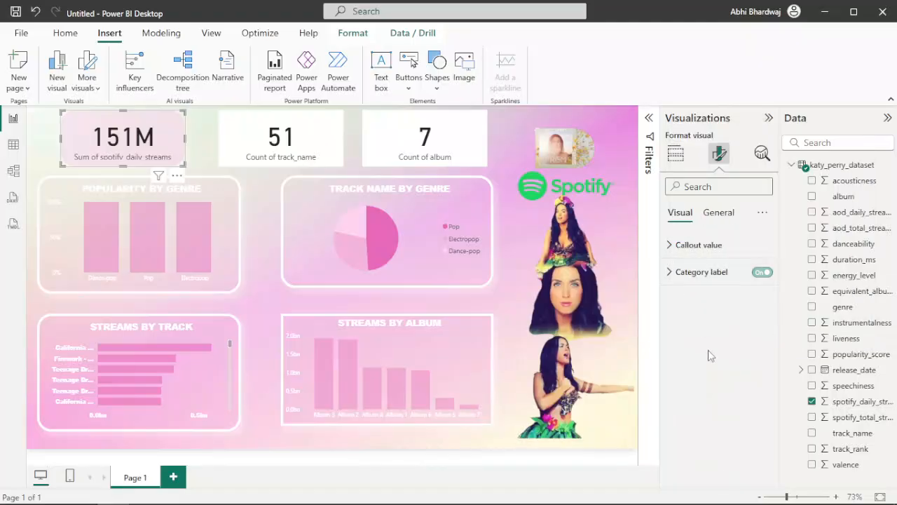
click(762, 272)
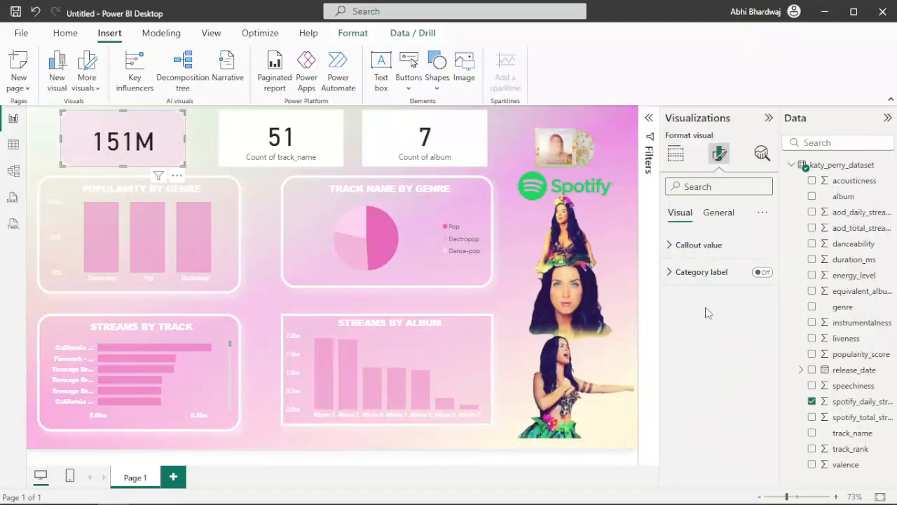
Turn on the title of the daily streams card, set its text to DAILY STREAMS and color it white
click(719, 212)
click(709, 279)
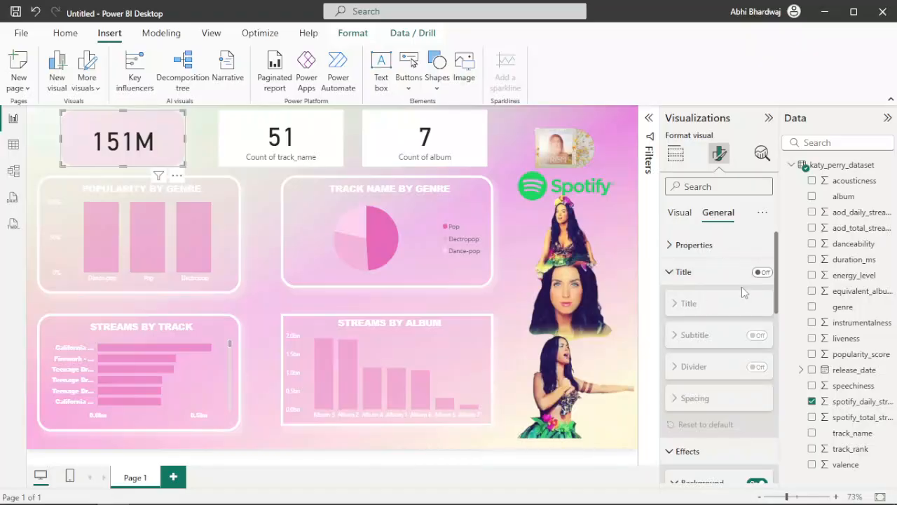
click(772, 267)
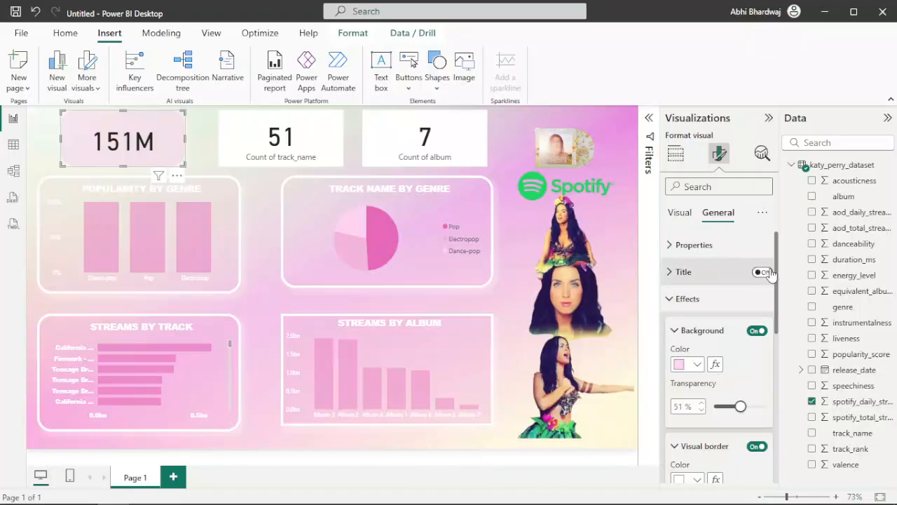
click(769, 272)
click(680, 275)
click(699, 336)
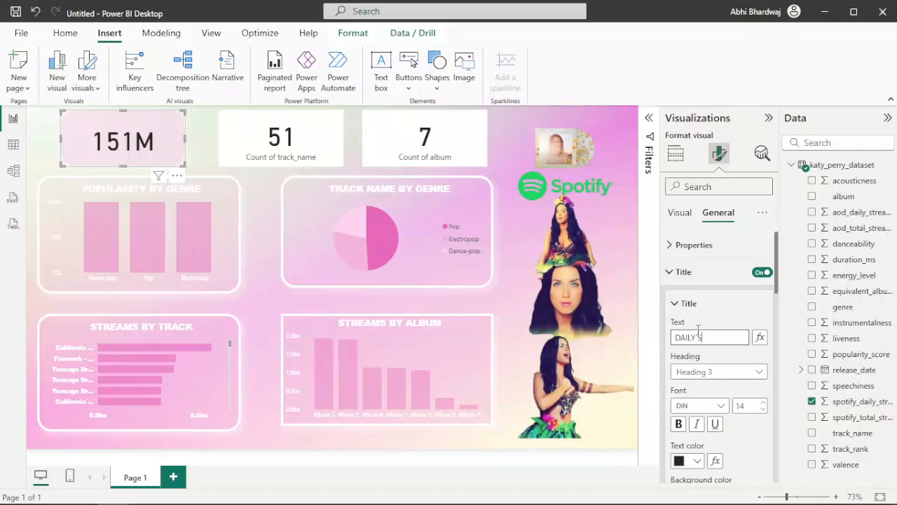
key(Return)
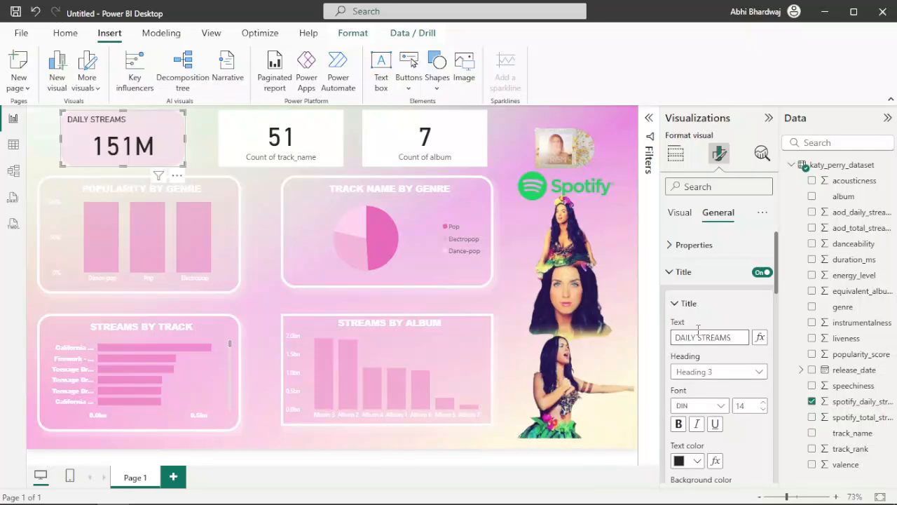
click(698, 460)
click(721, 435)
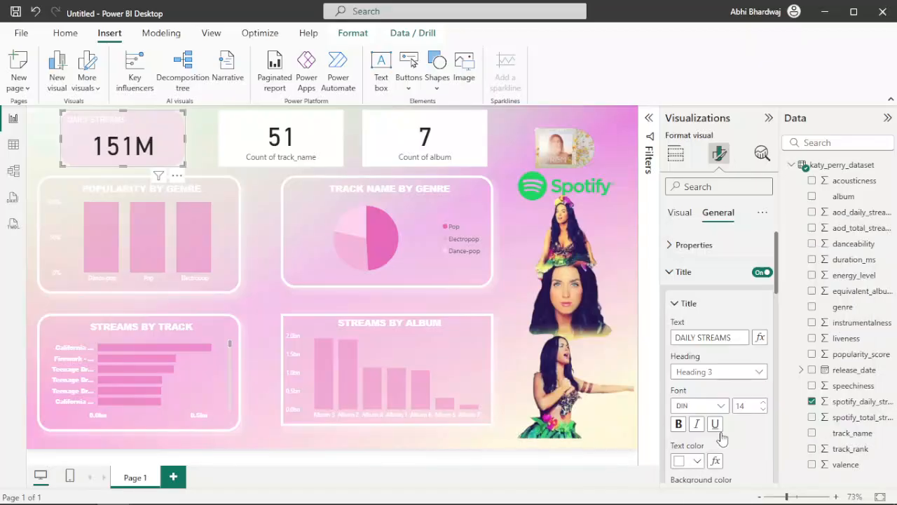
Try dark pink and light pink as the DAILY STREAMS title's text color, settling on the medium pink
click(697, 462)
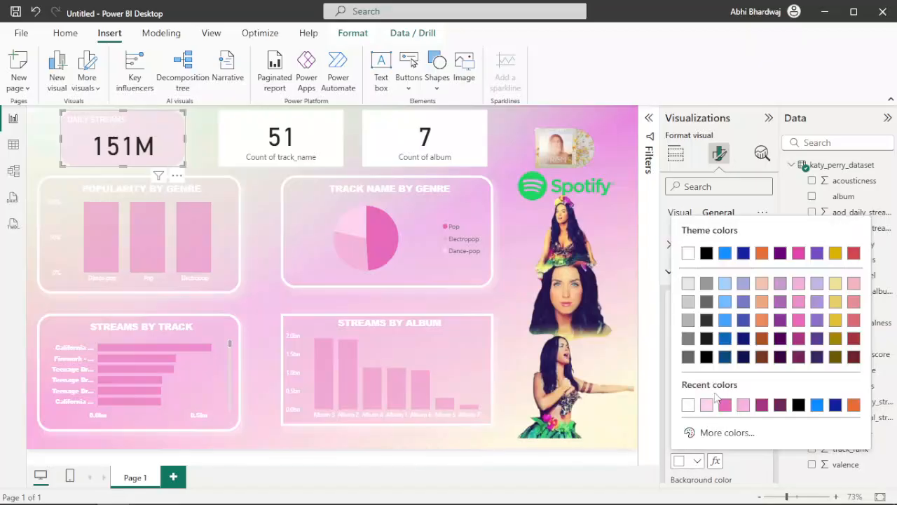
click(762, 405)
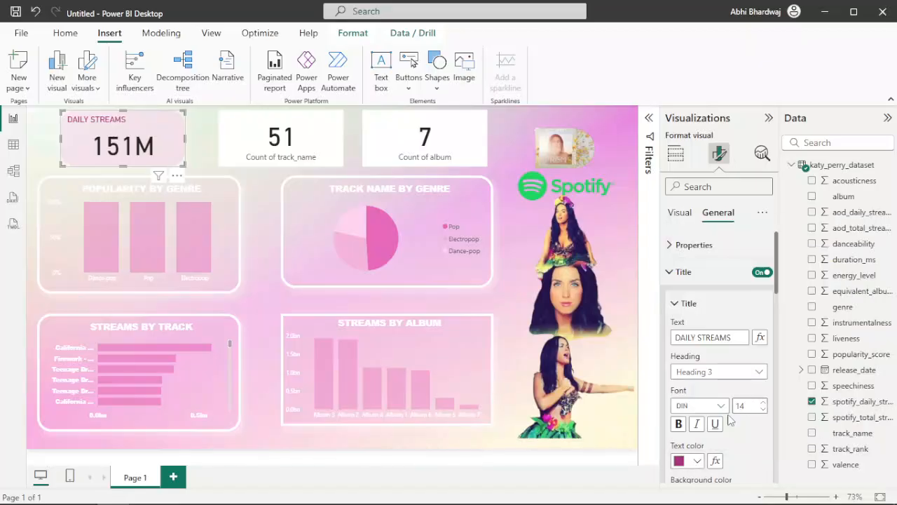
click(695, 461)
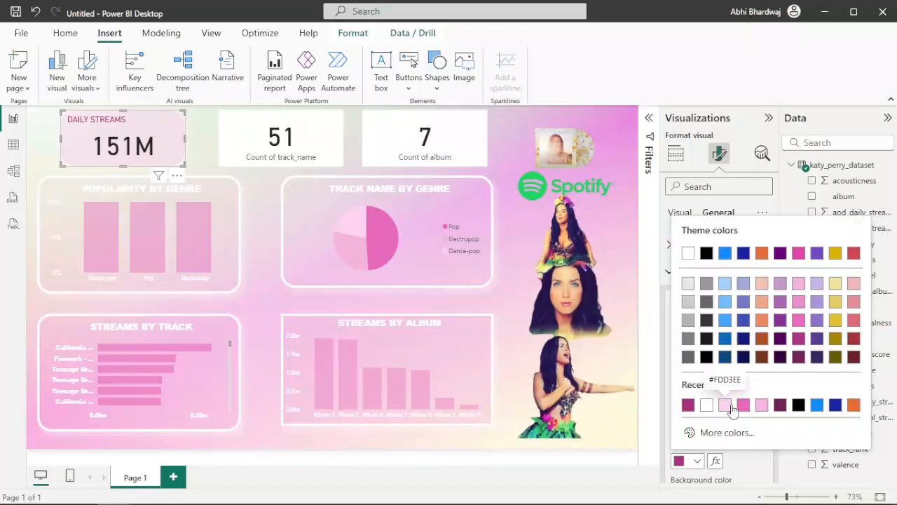
click(726, 405)
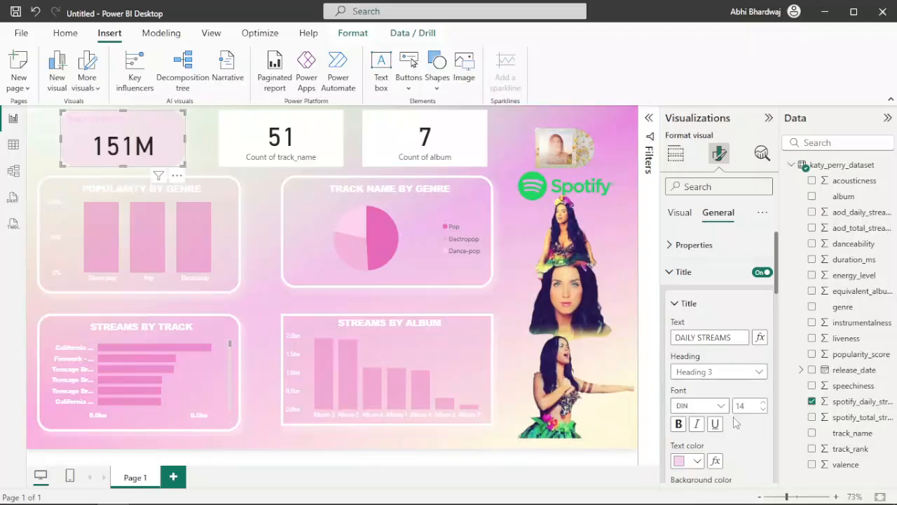
click(697, 462)
click(743, 405)
Center the DAILY STREAMS title, make it bold and set its font to Arial Black
scroll(736, 431, down, 2)
click(696, 400)
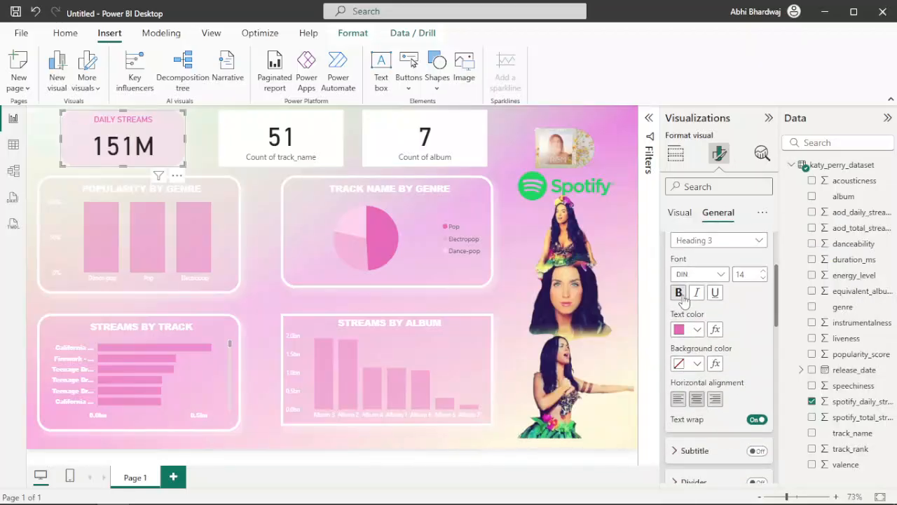
click(703, 276)
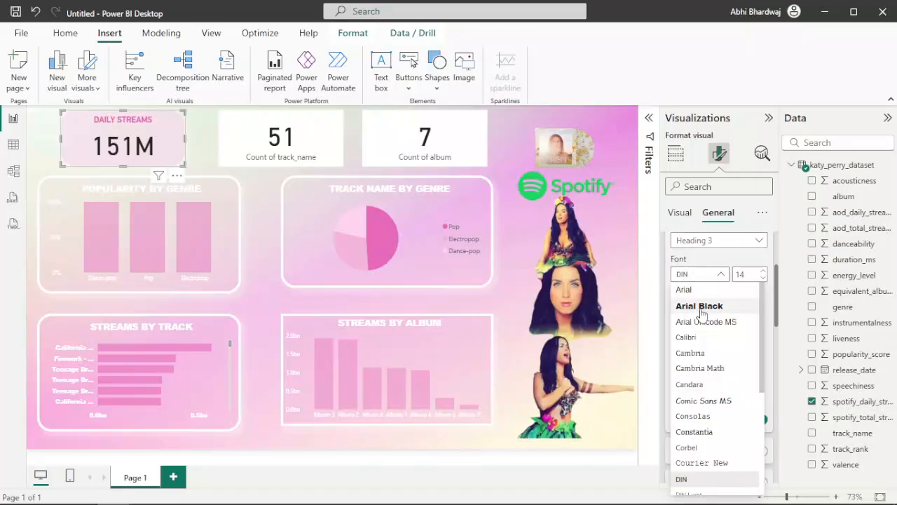
click(699, 305)
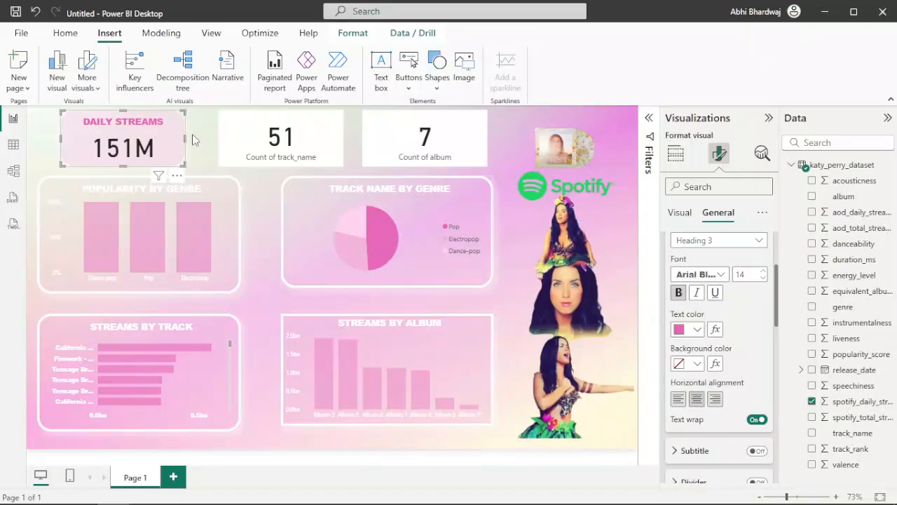
Color the daily streams card's callout value white and set its font to Arial Black
click(680, 213)
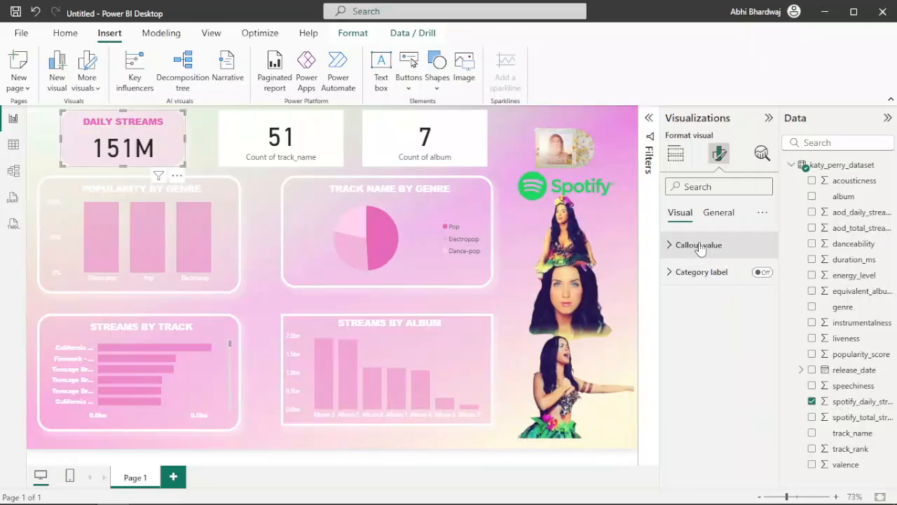
click(700, 245)
click(686, 345)
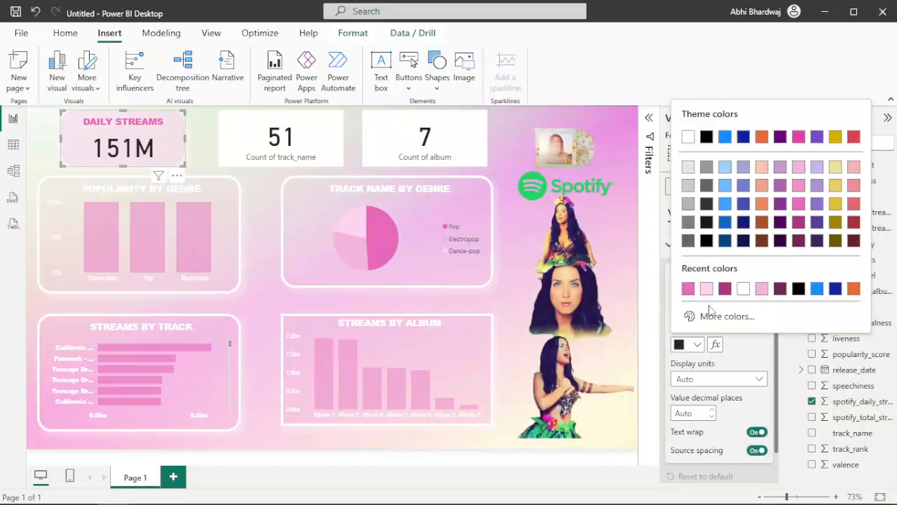
click(742, 289)
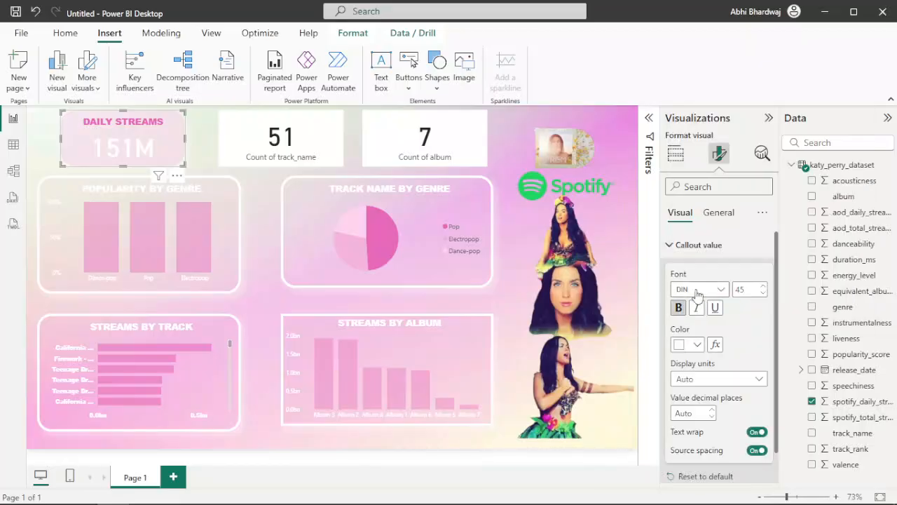
click(701, 293)
click(714, 92)
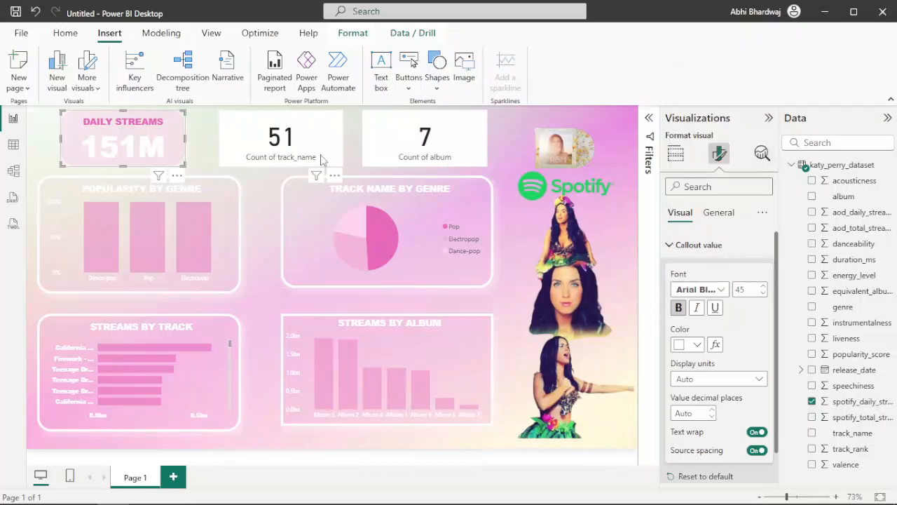
click(43, 143)
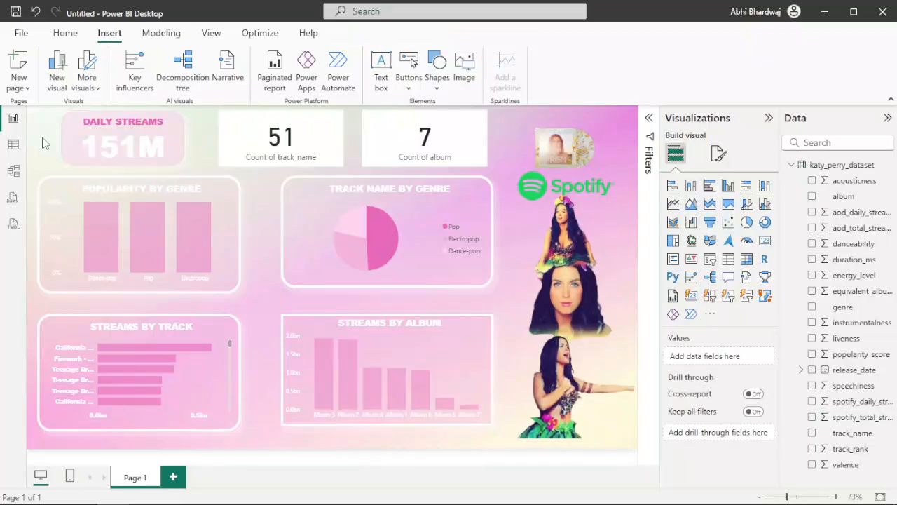
Set the width of the daily streams card's visual border to 5 px
click(134, 138)
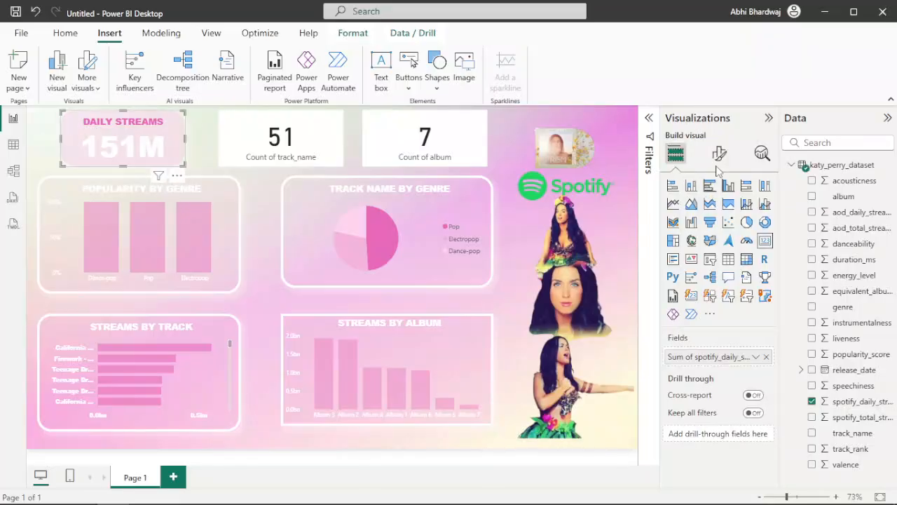
click(719, 153)
click(718, 212)
click(709, 300)
scroll(705, 378, down, 2)
scroll(704, 379, down, 1)
click(701, 314)
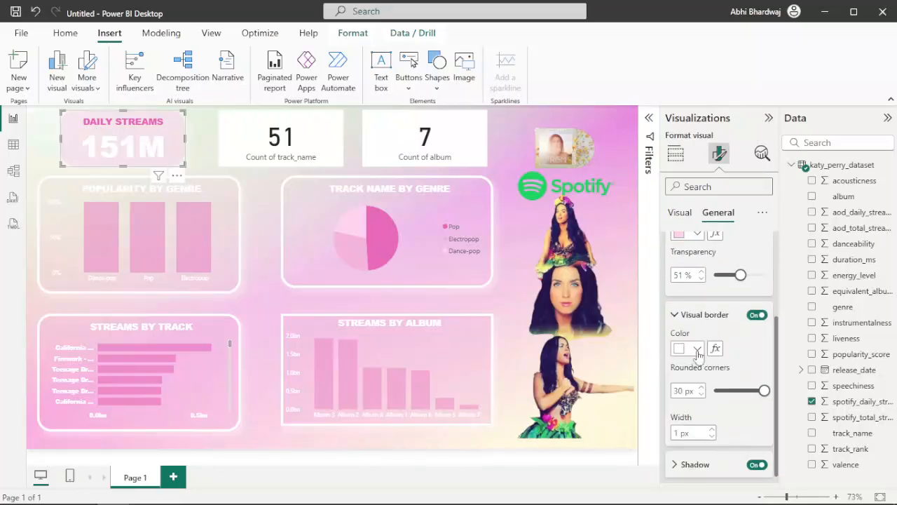
click(712, 429)
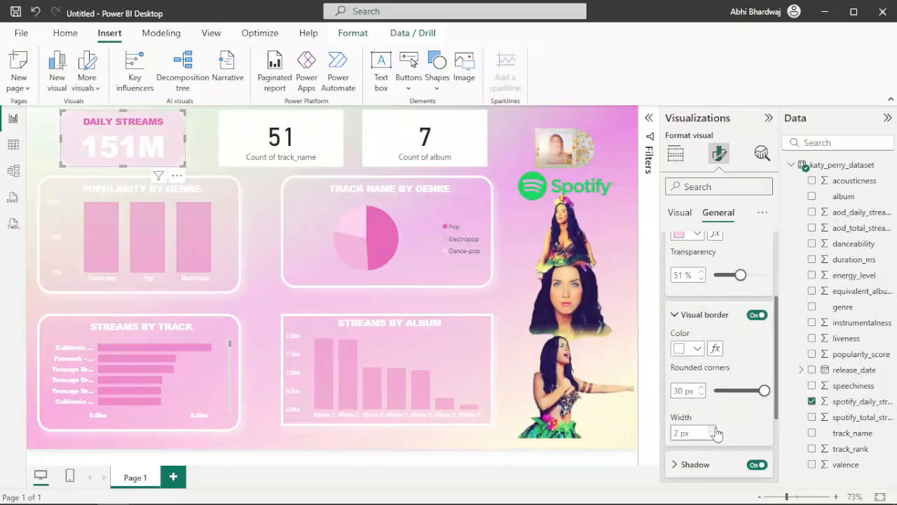
click(712, 429)
click(713, 429)
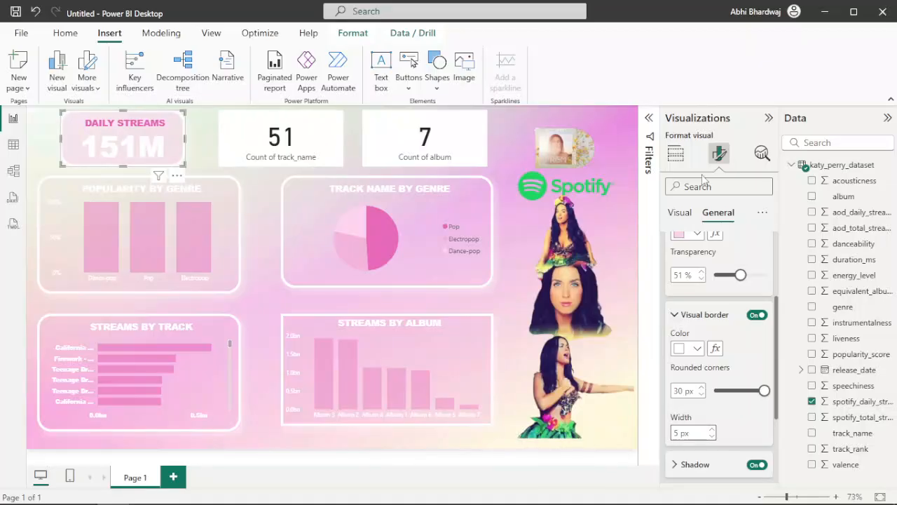
Recolor the DAILY STREAMS title text with the light pink from the recent colors
scroll(719, 319, up, 3)
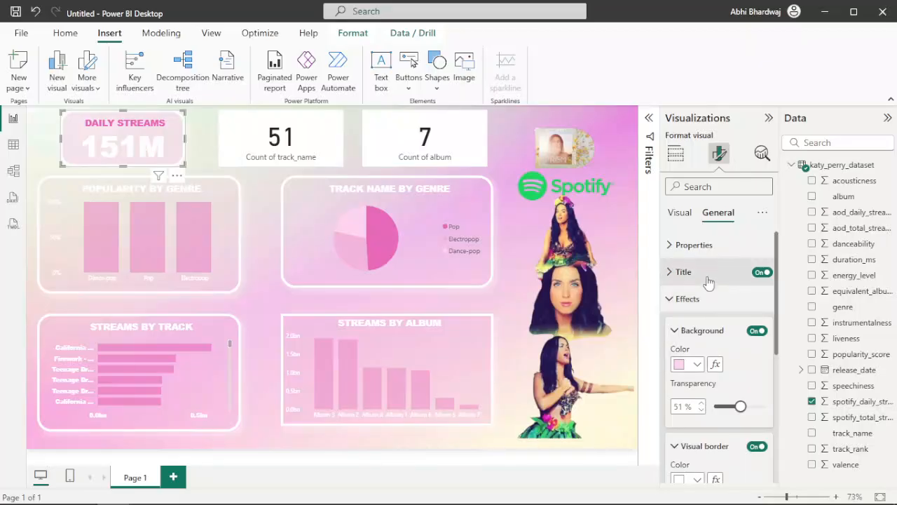
click(705, 273)
scroll(716, 379, down, 2)
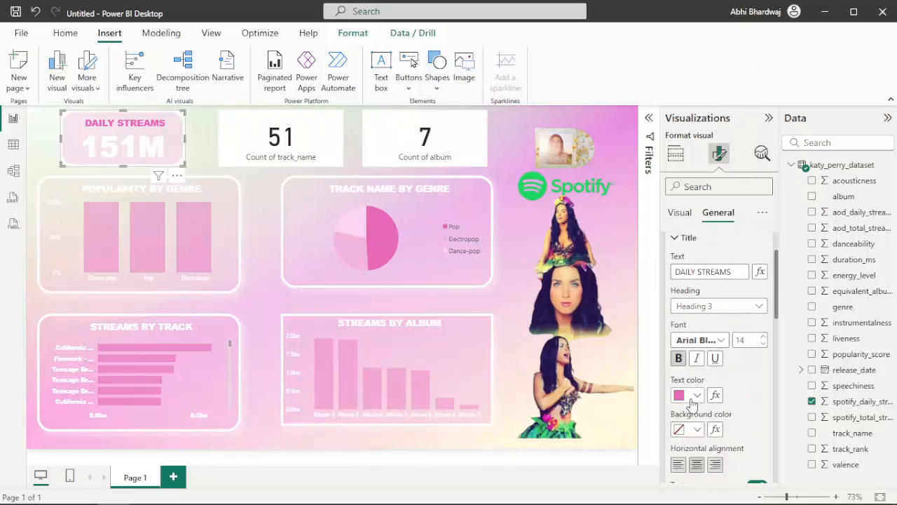
click(691, 396)
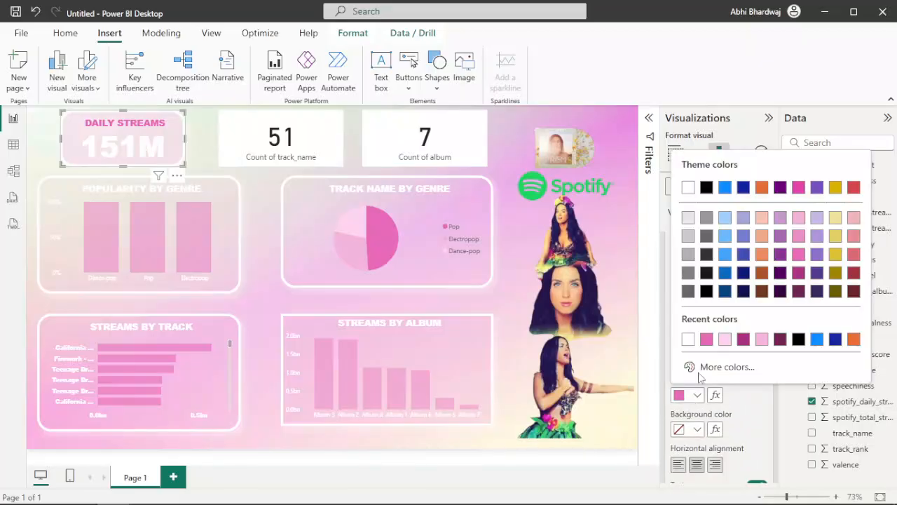
click(761, 342)
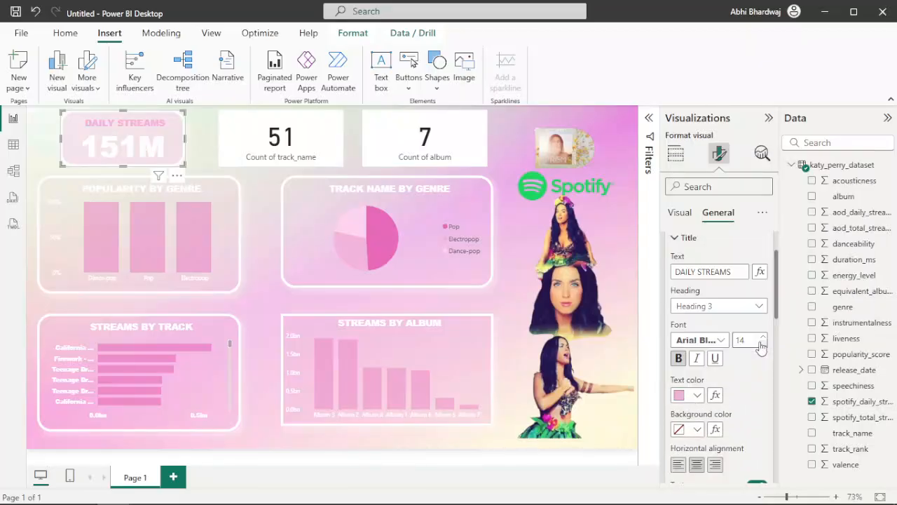
Delete the unformatted Count of track_name card
click(243, 152)
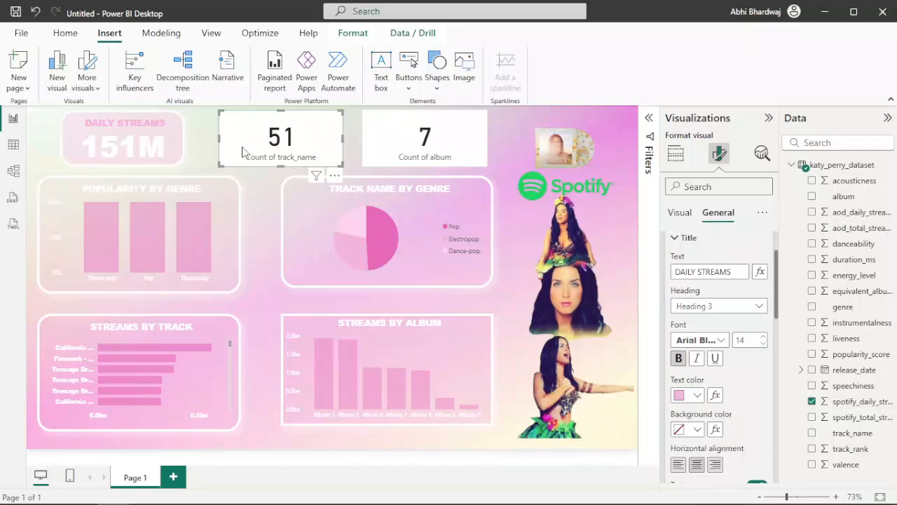
click(335, 176)
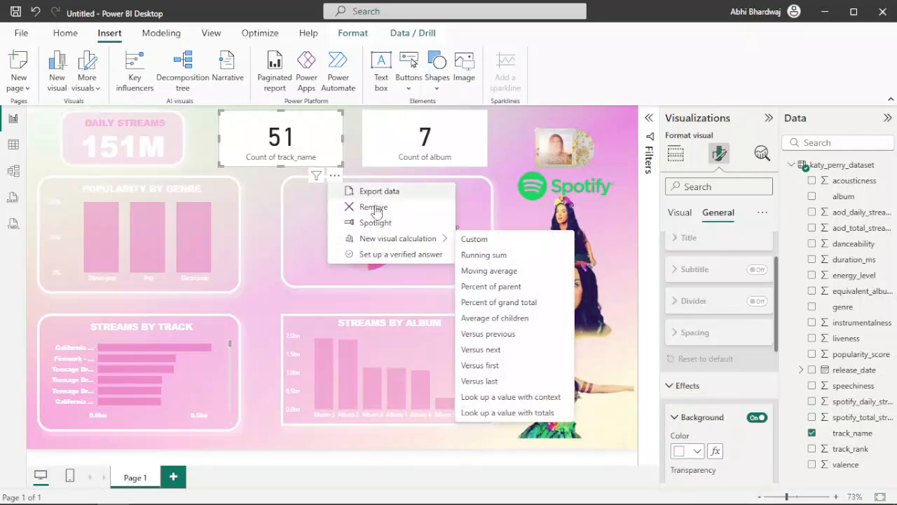
key(Delete)
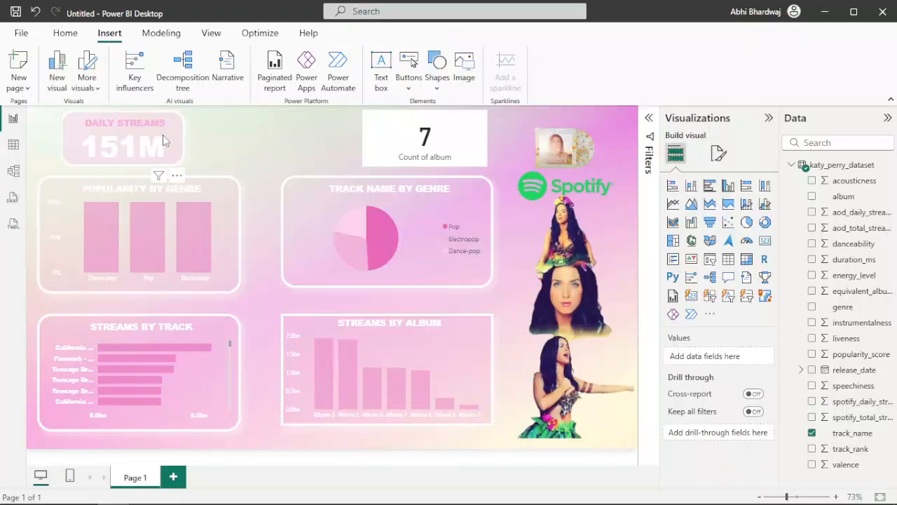
Place a copy of the daily streams card beside the original and make it show the distinct count of track_name
drag(164, 137, 311, 147)
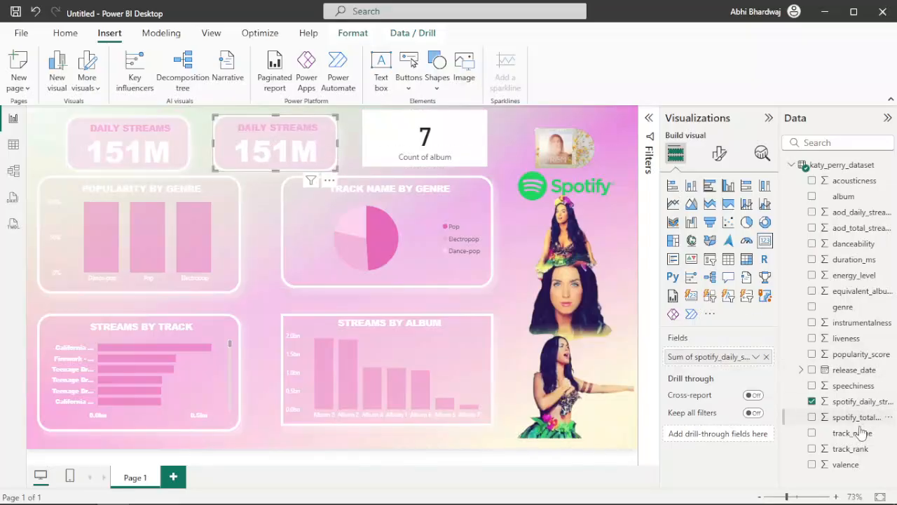
drag(857, 432, 729, 357)
click(756, 357)
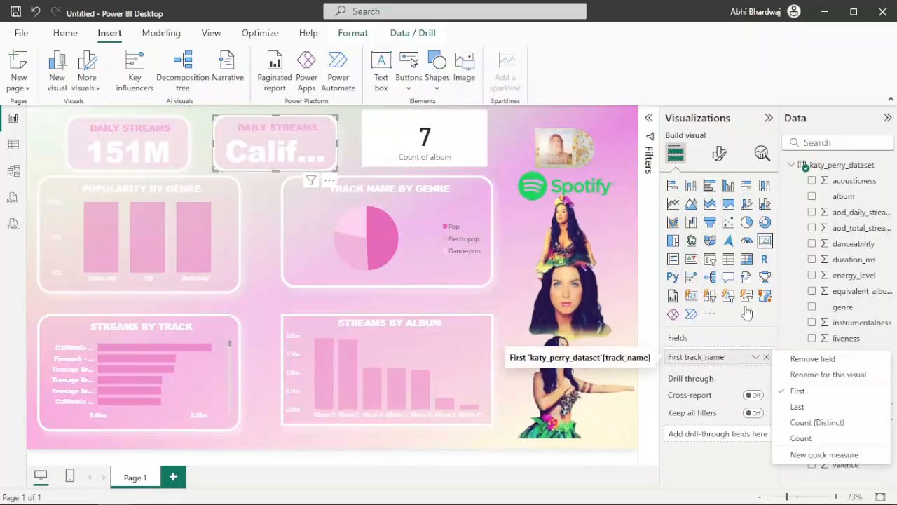
click(806, 422)
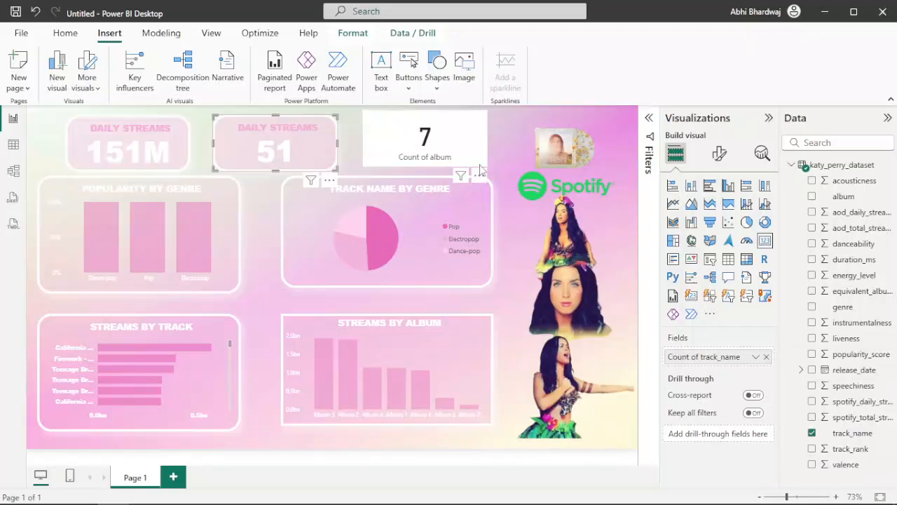
click(479, 174)
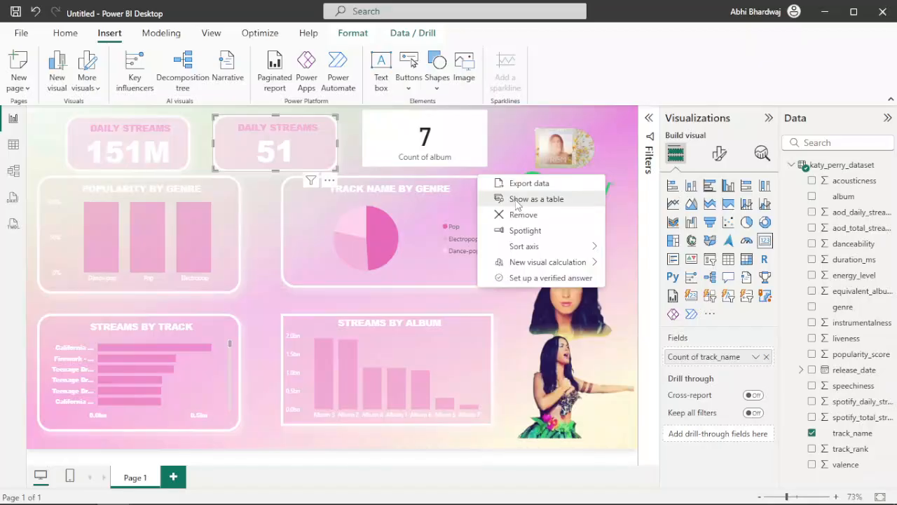
click(536, 199)
click(78, 132)
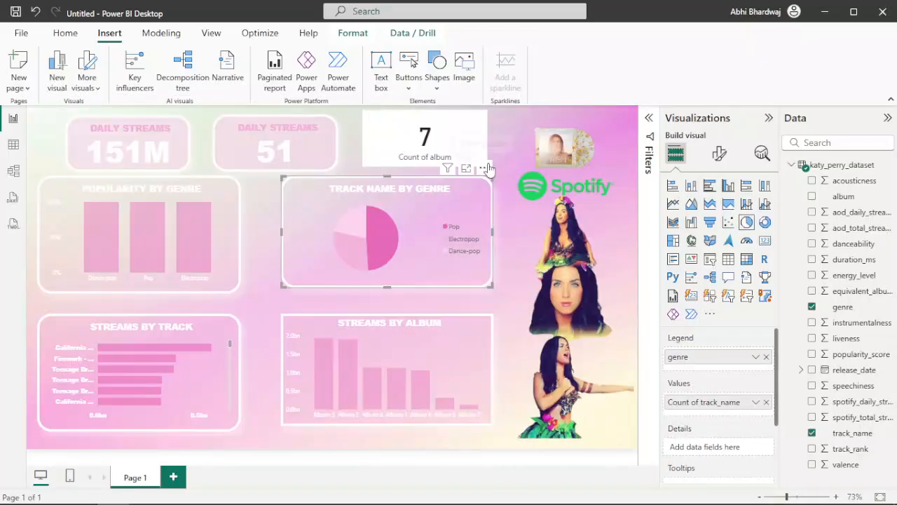
Delete the unformatted Count of album card
click(484, 126)
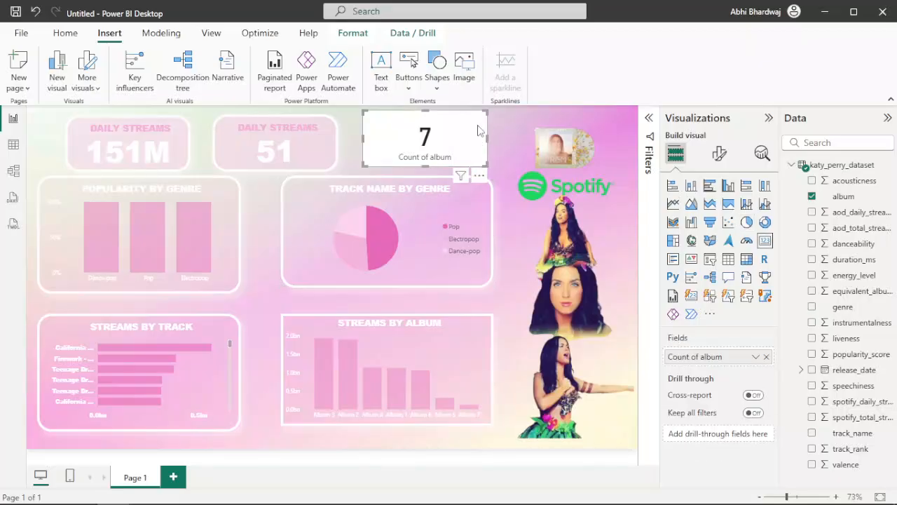
click(479, 175)
click(518, 206)
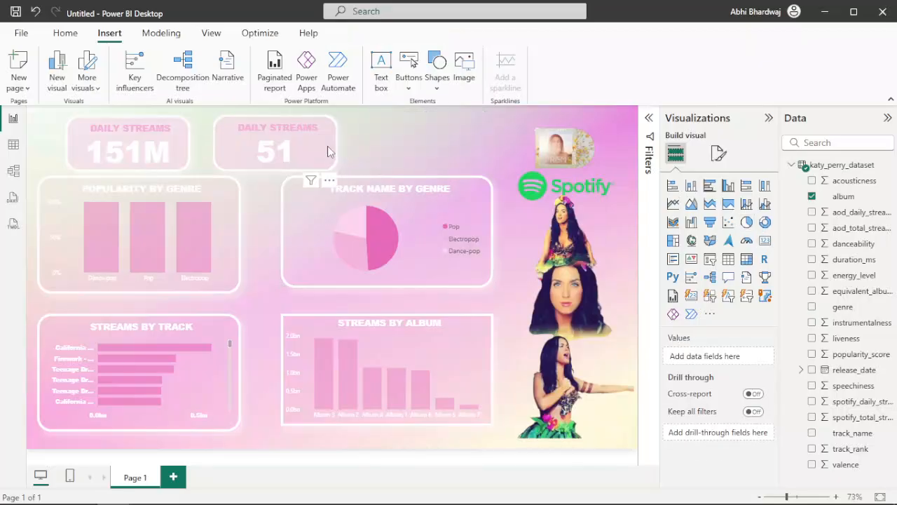
Place a copy of the track count card in the empty third spot and make it show the distinct count of album
click(328, 146)
drag(316, 149, 457, 143)
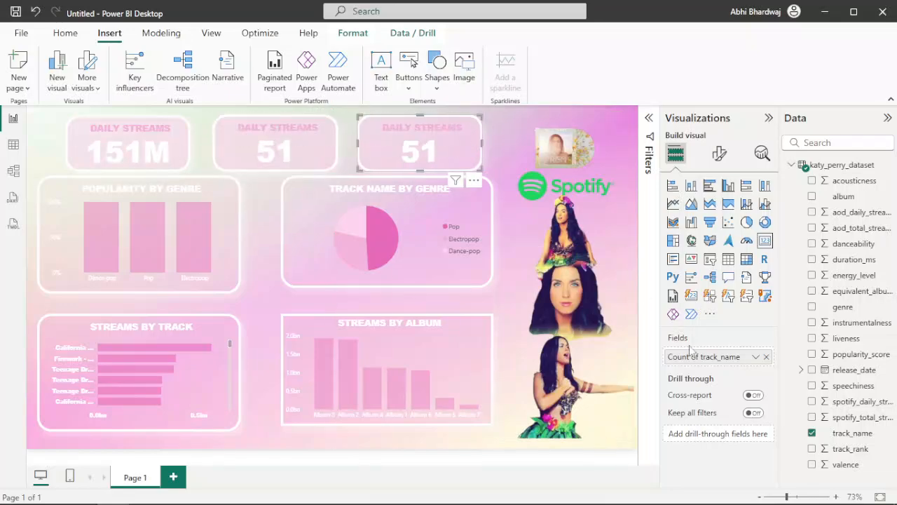
drag(841, 196, 707, 367)
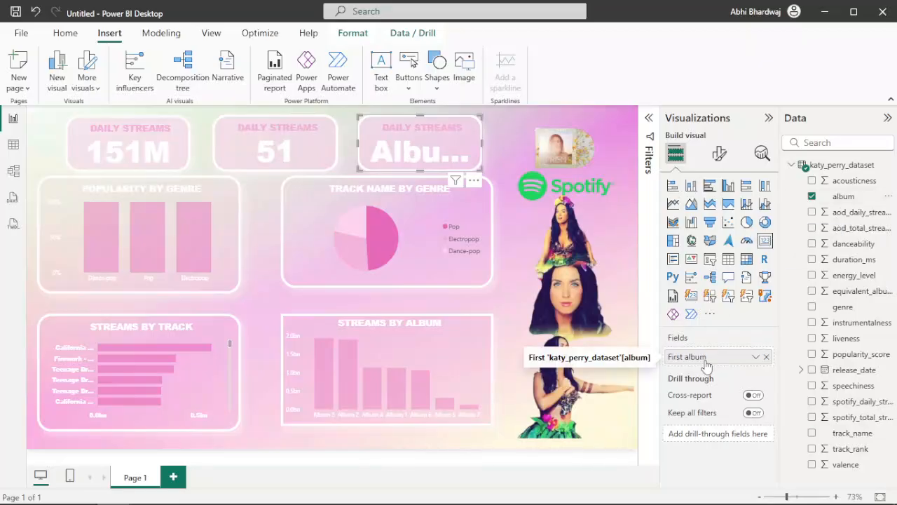
click(755, 356)
click(804, 423)
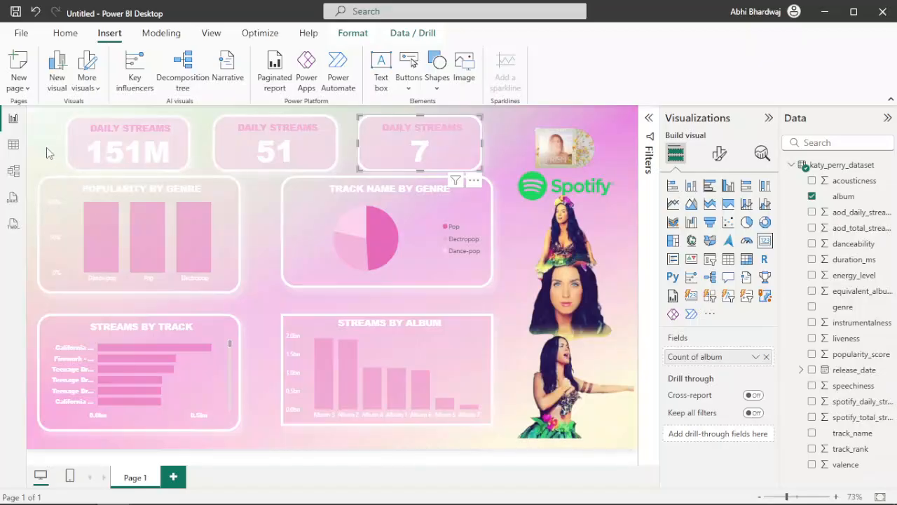
Deselect the album card and collapse the Visualizations and Data panes to enlarge the report canvas
click(46, 153)
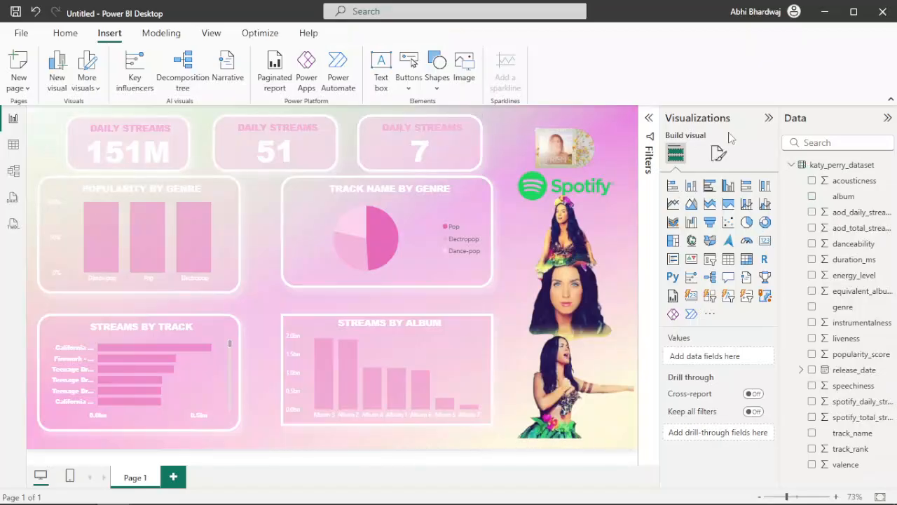
click(769, 118)
click(886, 118)
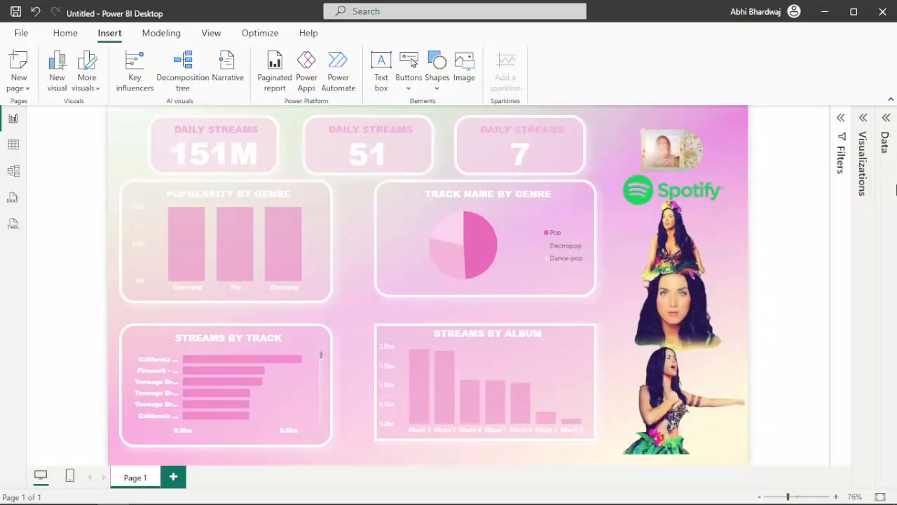